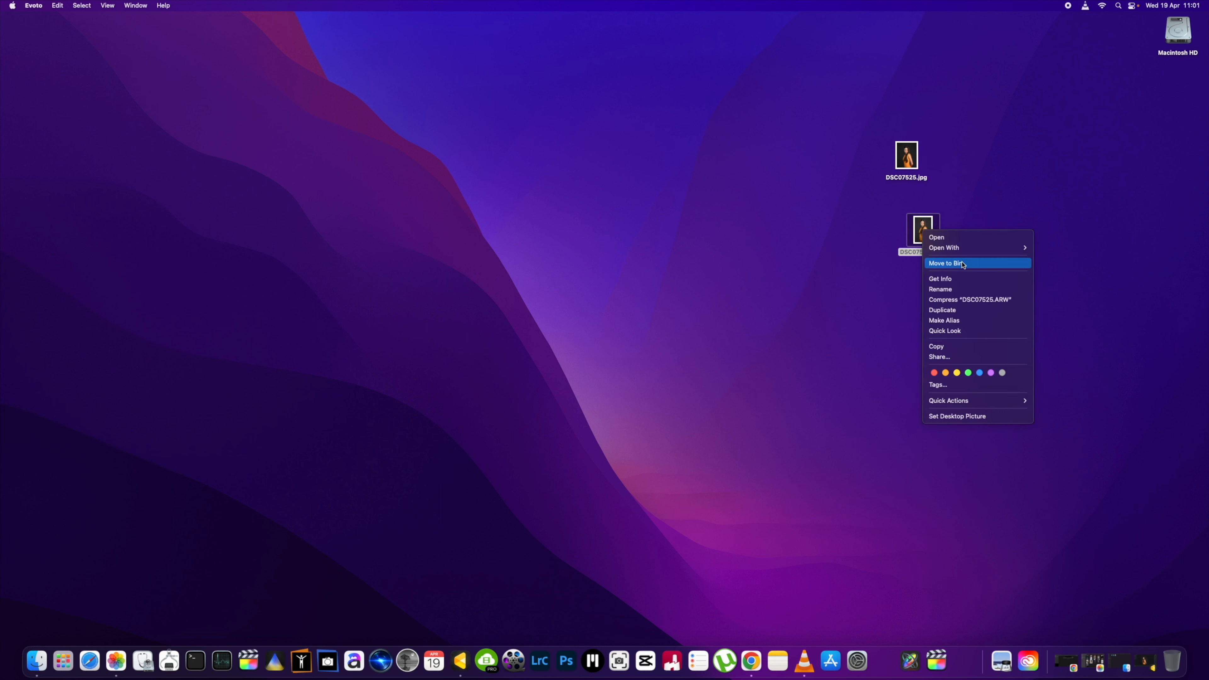
# Step: Show the file information for DSC07525.ARW on the desktop and switch to the Evoto window holding the portrait
pyautogui.click(957, 279)
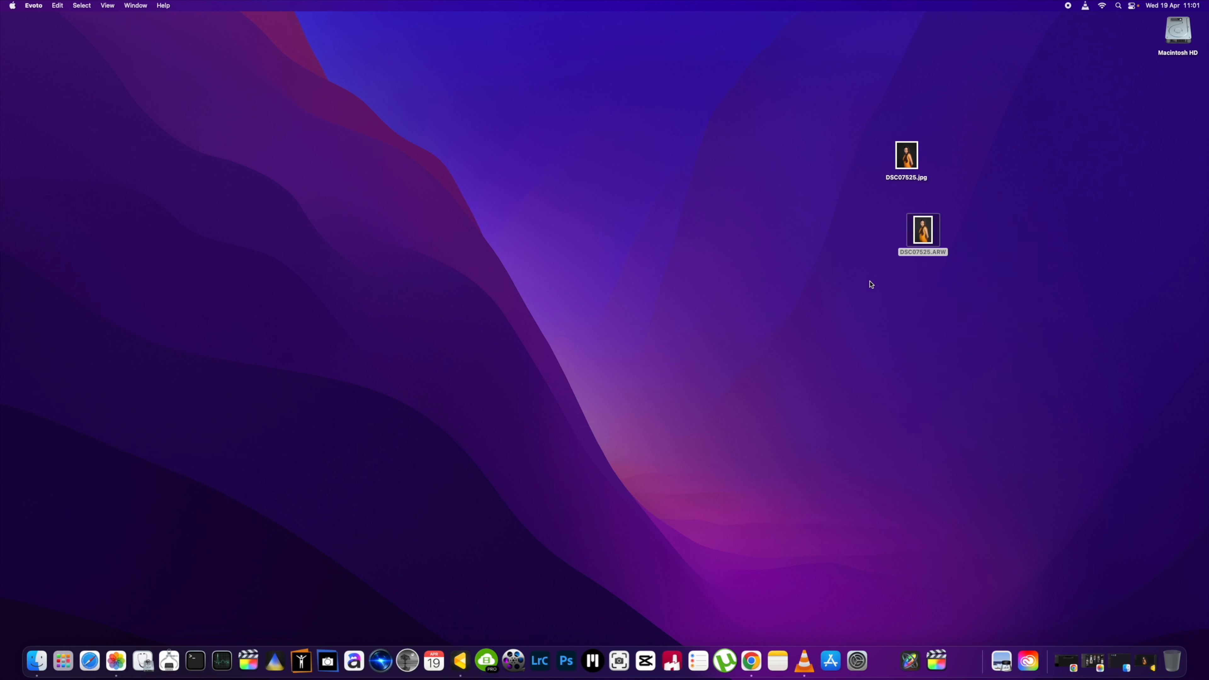
pyautogui.moveTo(73, 22); pyautogui.dragTo(209, 135)
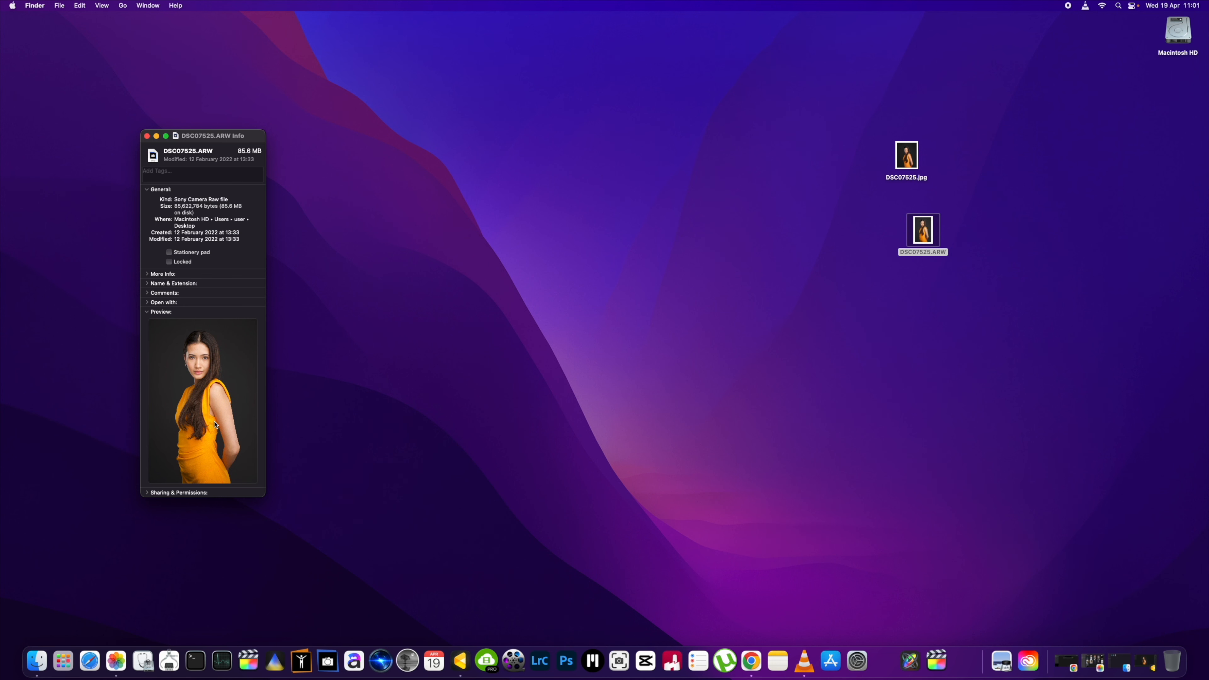
pyautogui.click(1146, 662)
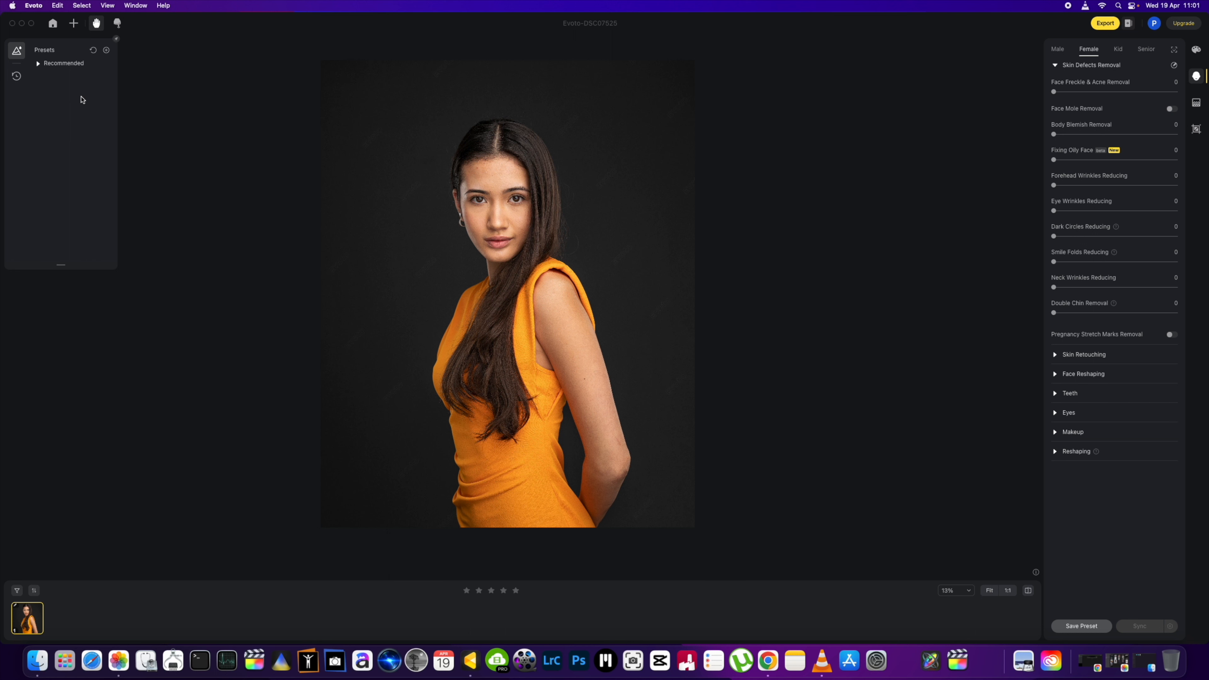
# Step: Try the Recommended presets Natural 01, Natural 02 and High-End 01 on the portrait, and reset it to None
pyautogui.click(38, 63)
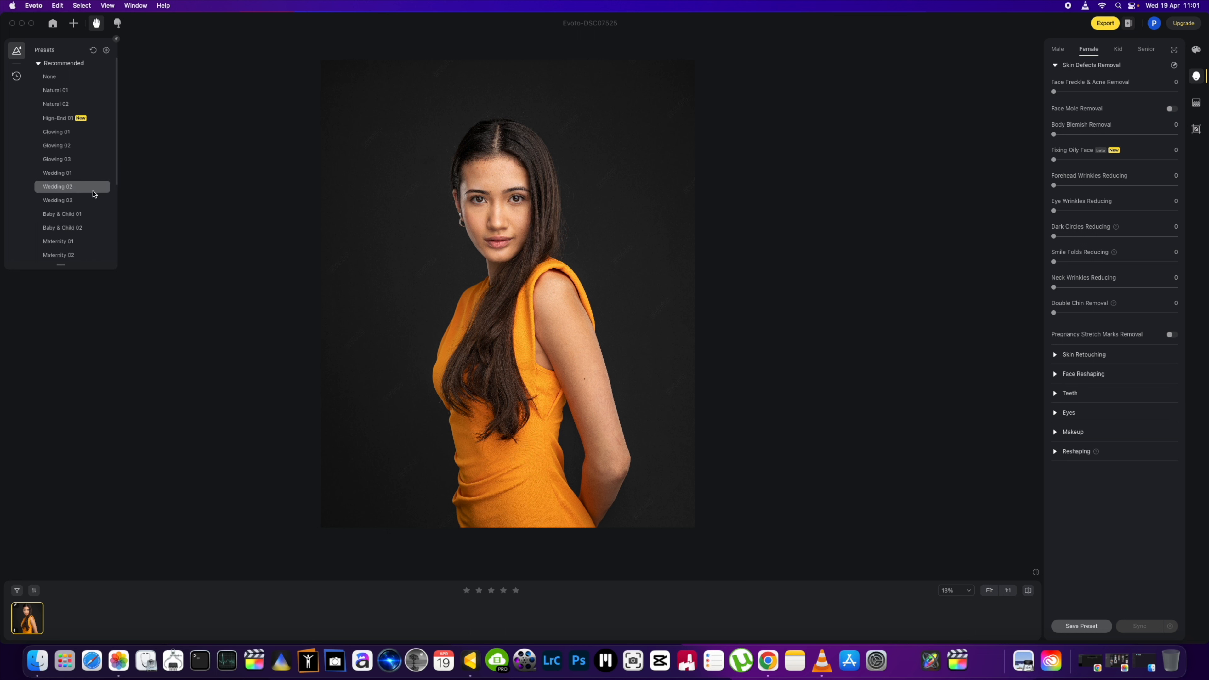
pyautogui.scroll(3, 499, 224)
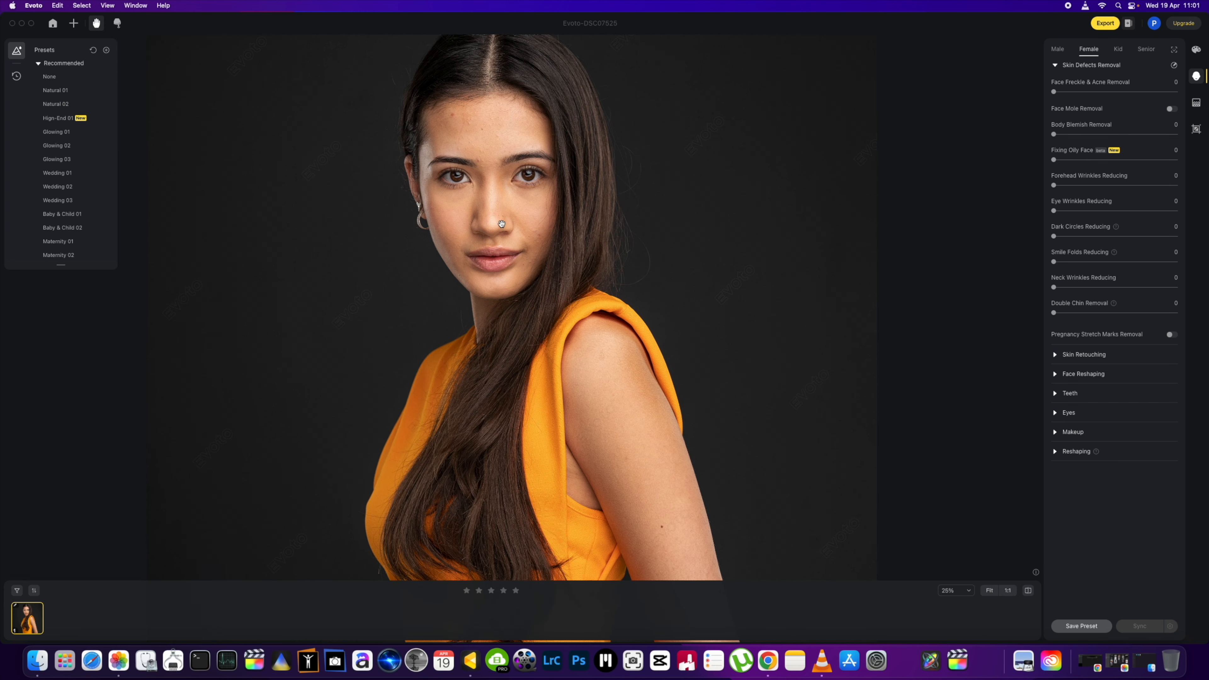
pyautogui.click(66, 96)
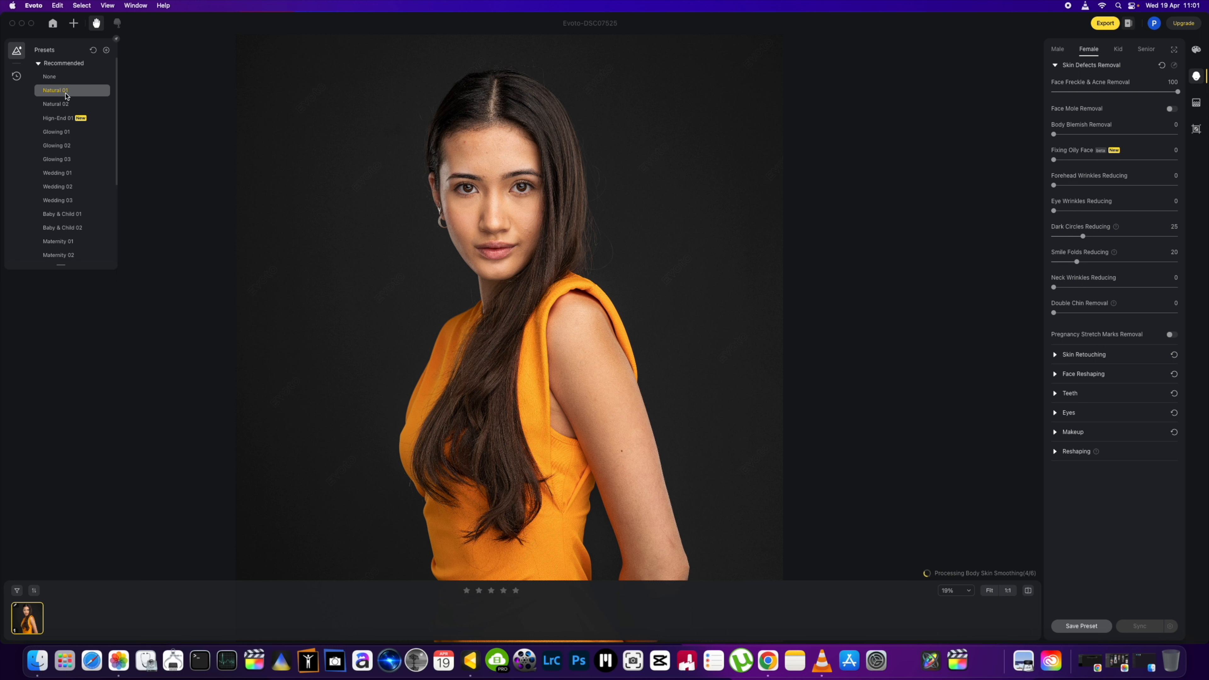
pyautogui.click(67, 105)
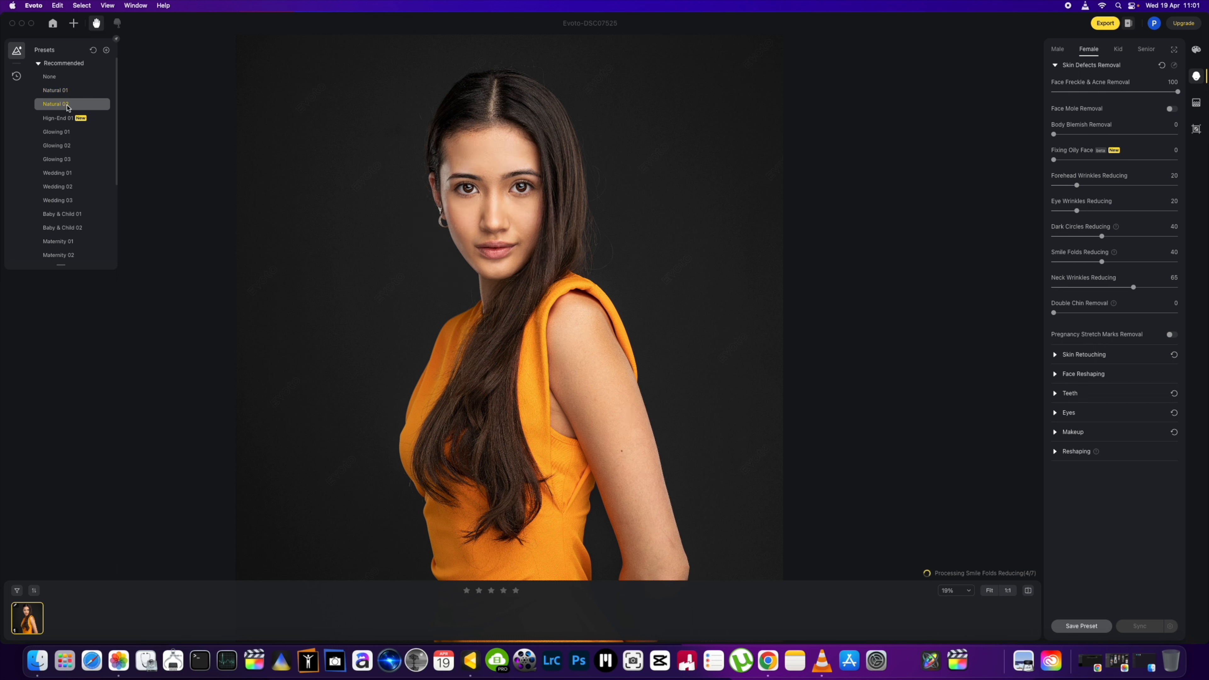
pyautogui.click(67, 120)
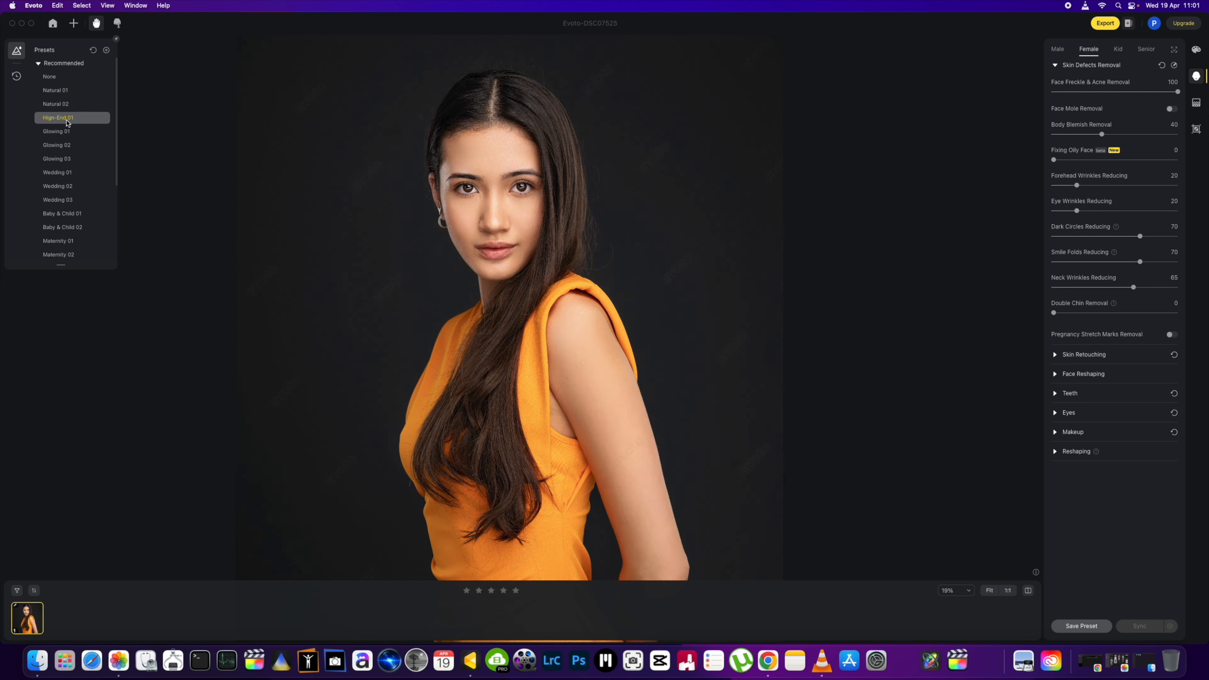
pyautogui.click(55, 79)
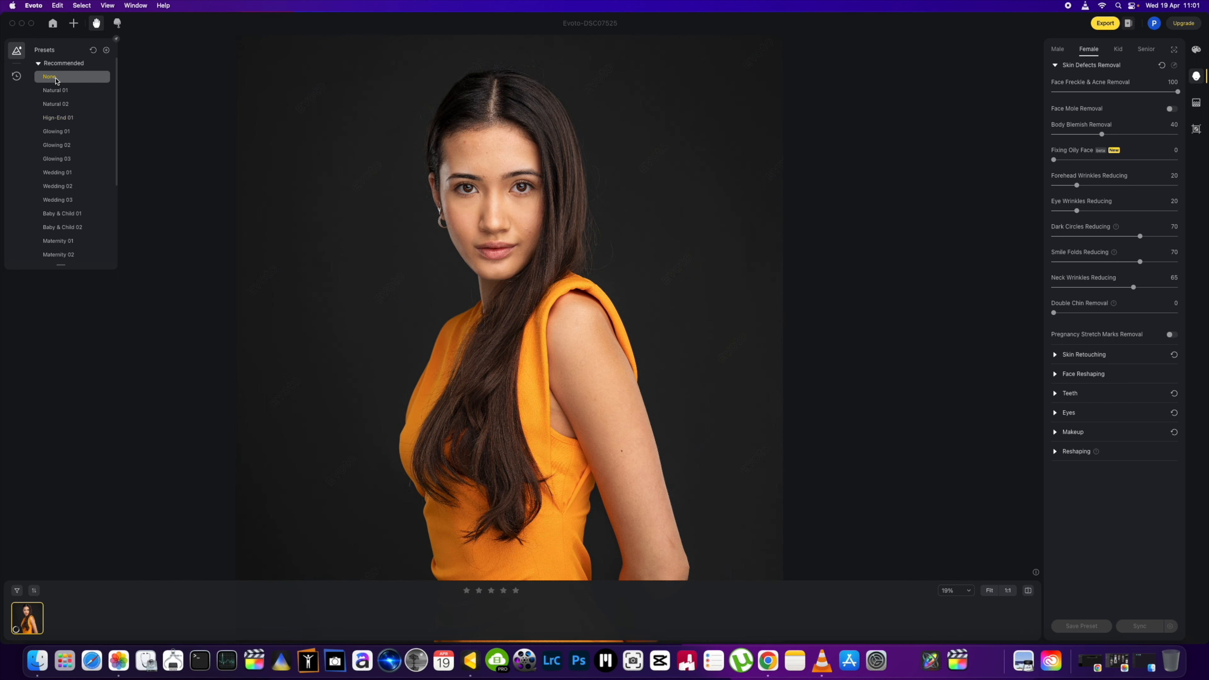
# Step: Clean up the spots on the woman's face by setting Face Freckle & Acne Removal to 91
pyautogui.scroll(-3, 516, 217)
pyautogui.scroll(2, 512, 187)
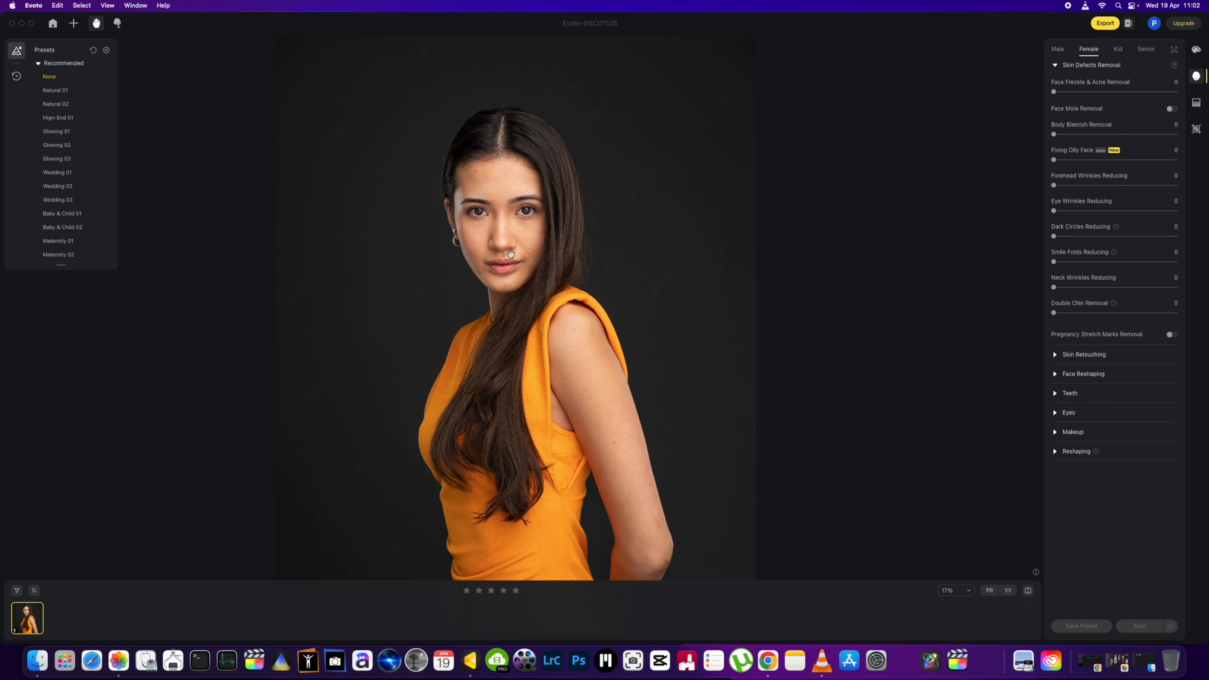
pyautogui.scroll(3, 499, 239)
pyautogui.scroll(2, 555, 222)
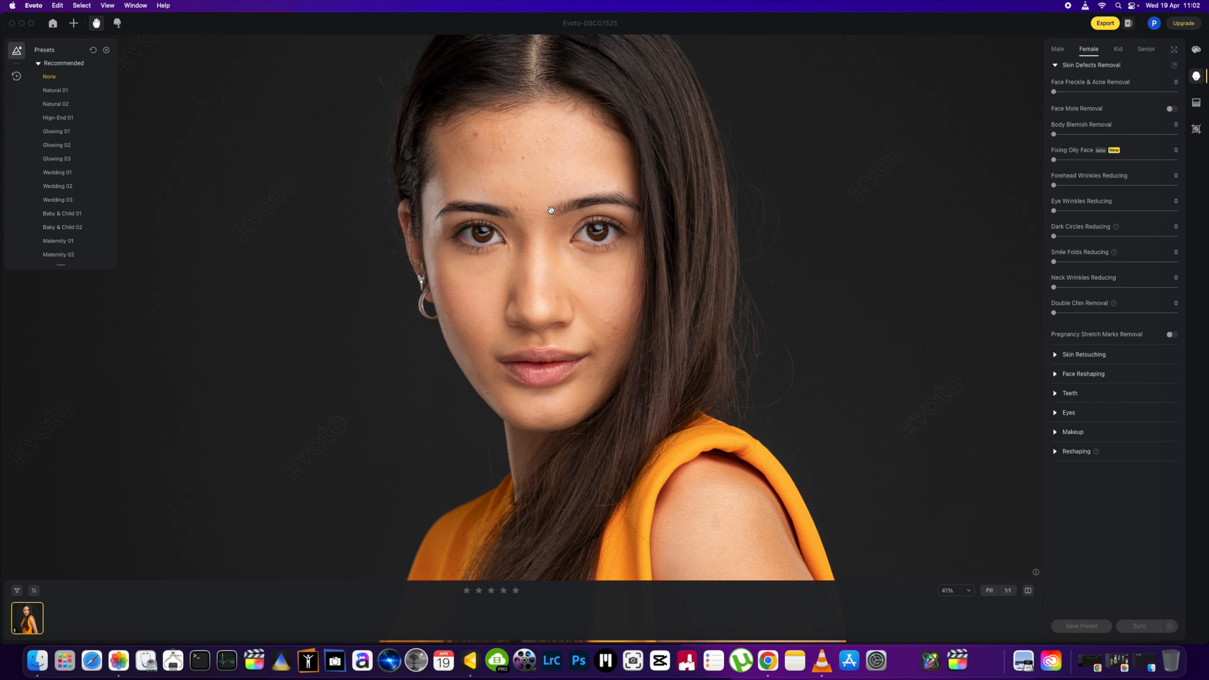
pyautogui.scroll(1, 547, 219)
pyautogui.scroll(1, 468, 156)
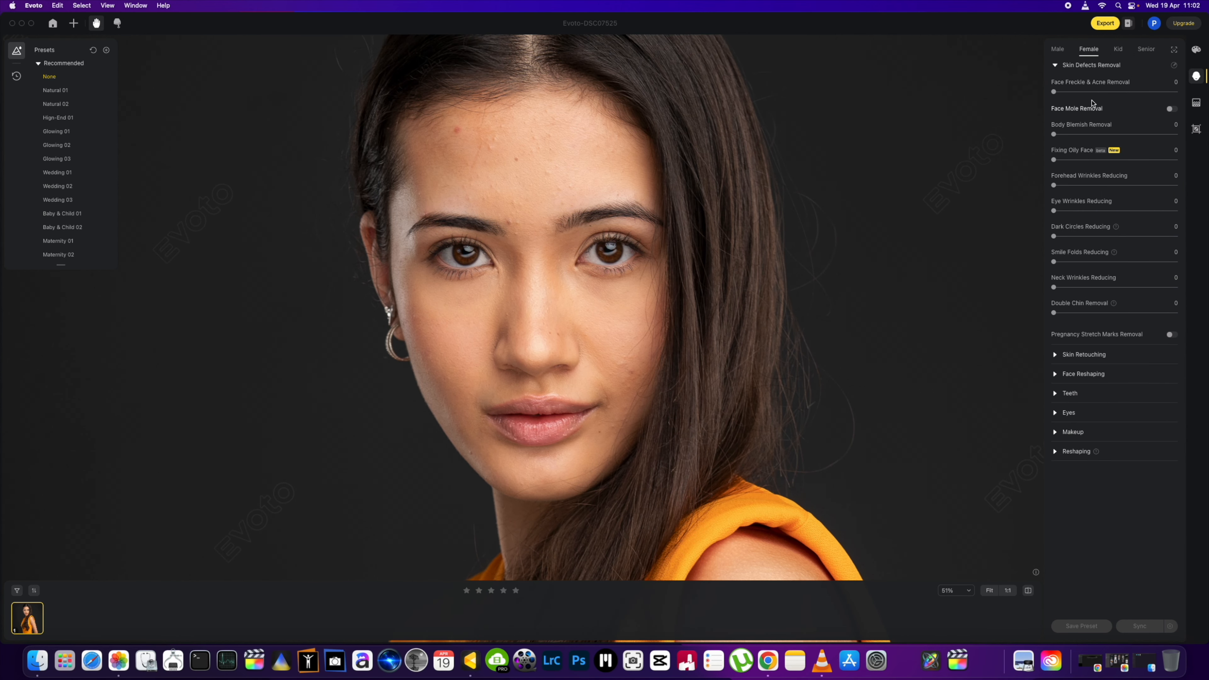
pyautogui.moveTo(1055, 92); pyautogui.dragTo(1160, 94)
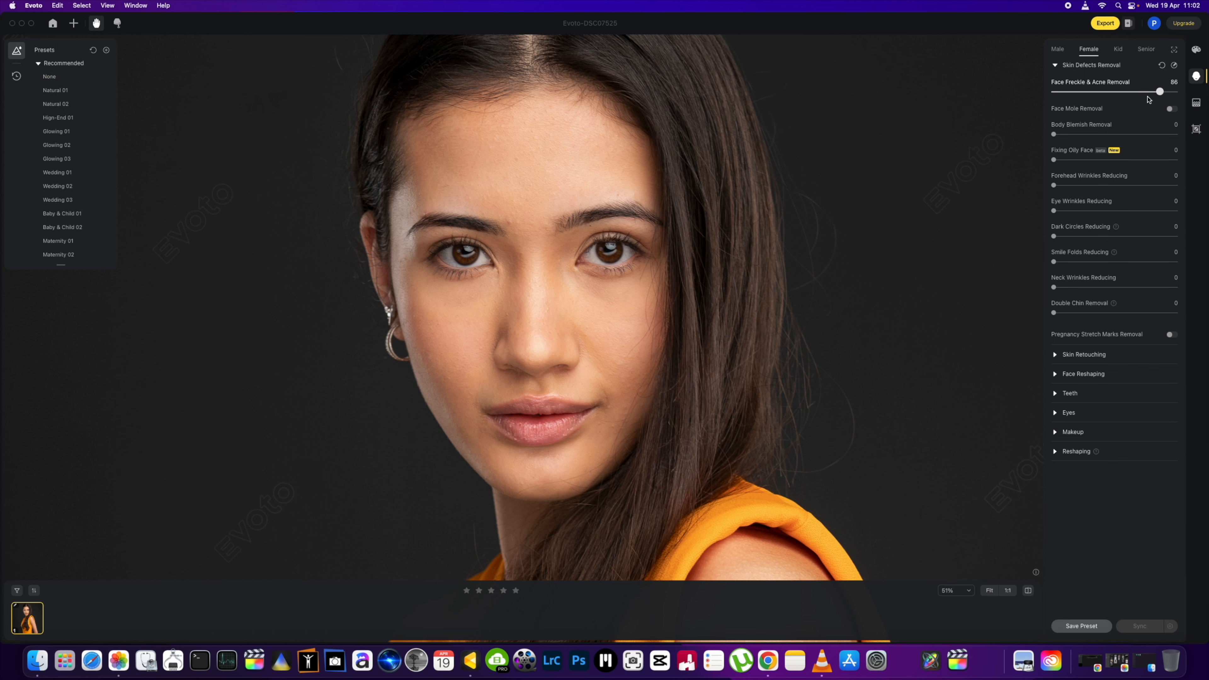
pyautogui.click(493, 201)
pyautogui.click(495, 200)
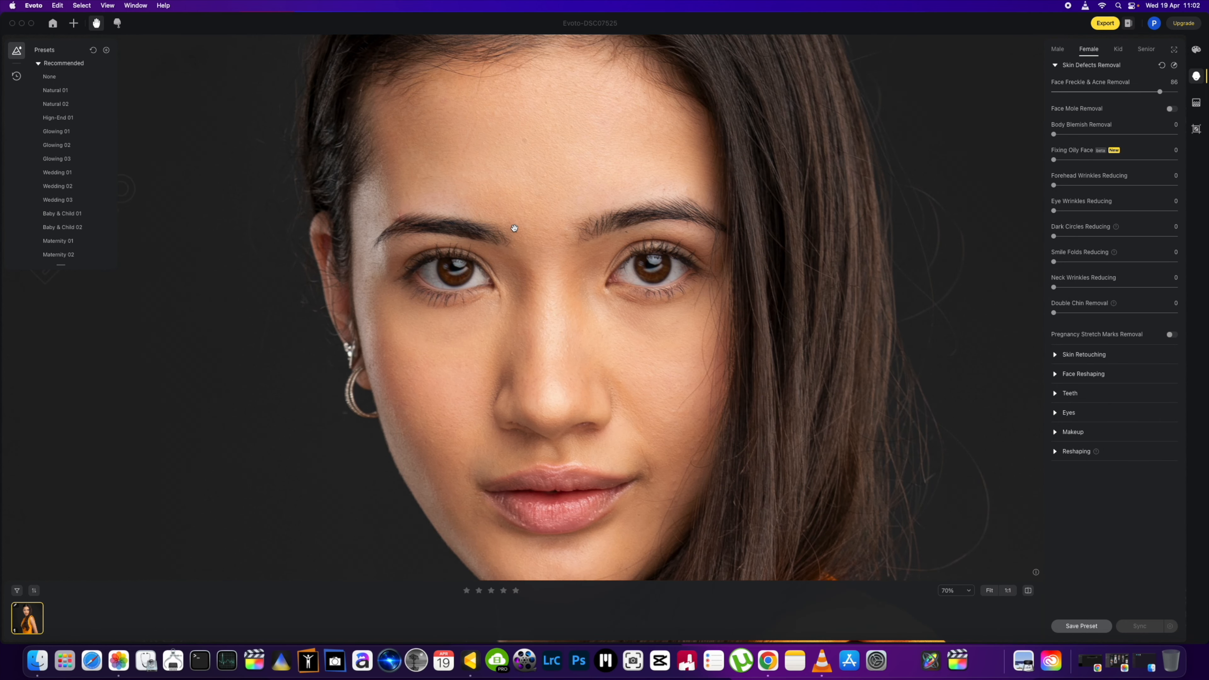
pyautogui.moveTo(1160, 91)
pyautogui.mouseDown()
pyautogui.moveTo(1178, 92)
pyautogui.moveTo(1053, 94)
pyautogui.moveTo(1180, 92)
pyautogui.mouseUp()
pyautogui.moveTo(1178, 93)
pyautogui.mouseDown()
pyautogui.moveTo(1154, 92)
pyautogui.moveTo(1168, 94)
pyautogui.mouseUp()
pyautogui.moveTo(1169, 96); pyautogui.dragTo(1171, 96)
pyautogui.scroll(-5, 820, 252)
pyautogui.scroll(5, 820, 251)
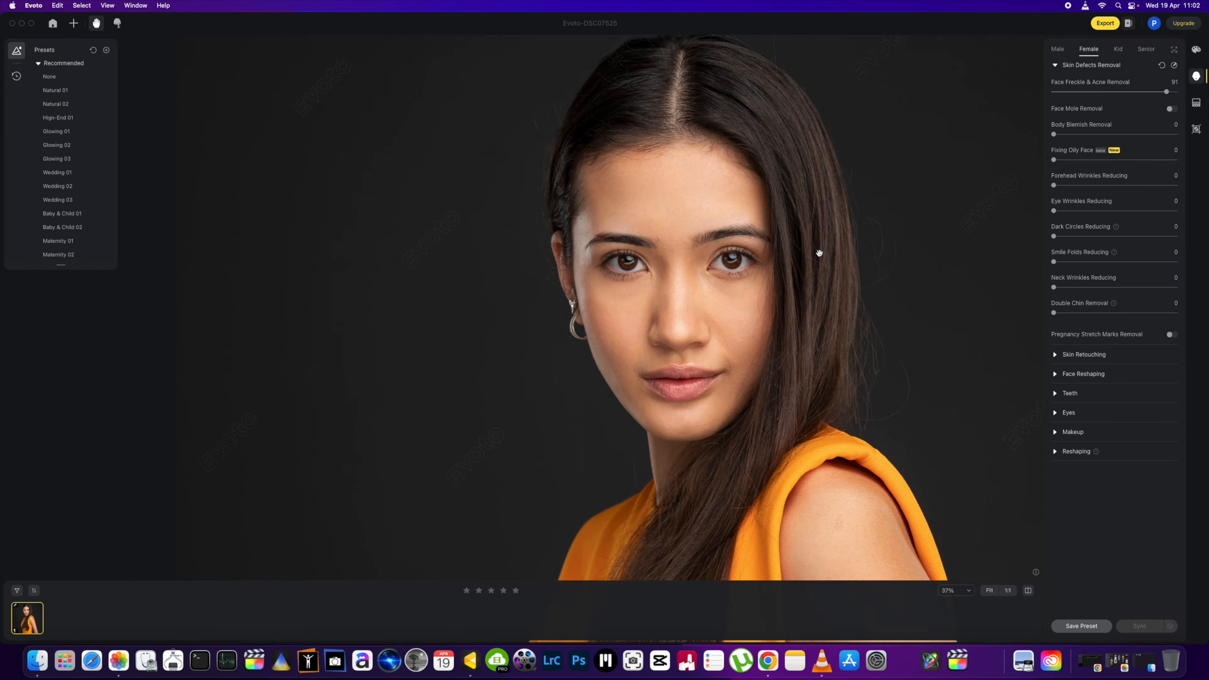
# Step: Remove the mole and marks on the woman's arm by setting Body Blemish Removal to 100
pyautogui.scroll(-6, 688, 292)
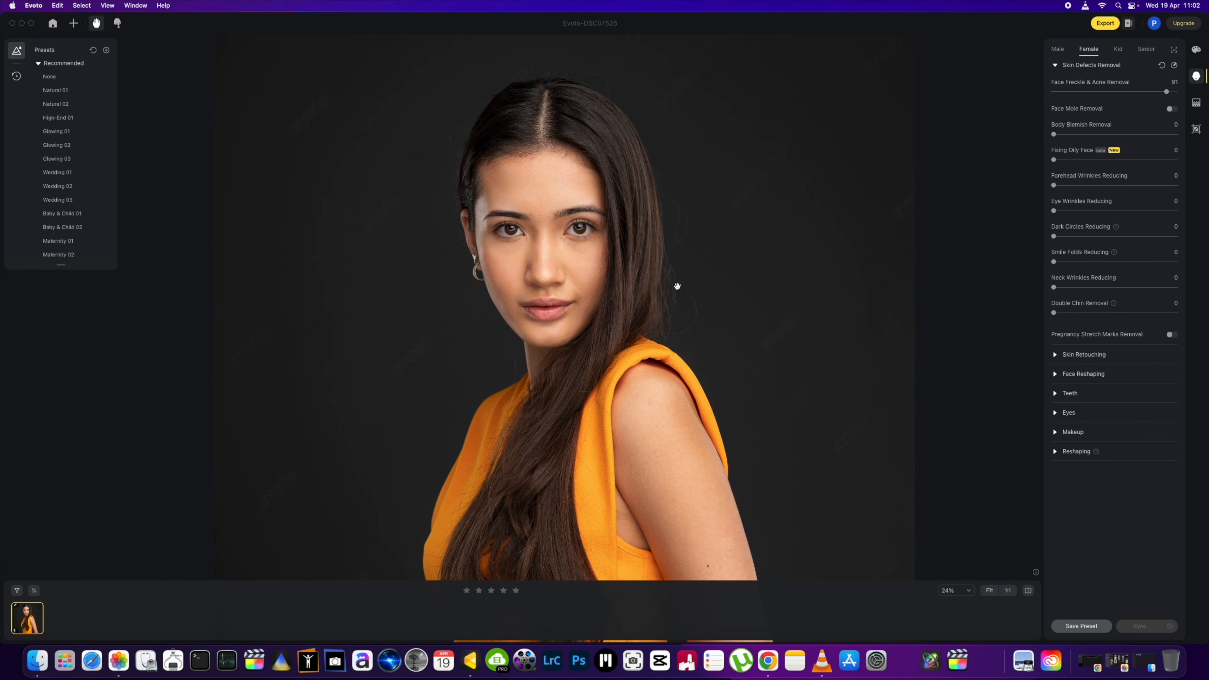
pyautogui.moveTo(702, 439); pyautogui.dragTo(637, 238)
pyautogui.scroll(-2, 679, 434)
pyautogui.scroll(5, 731, 394)
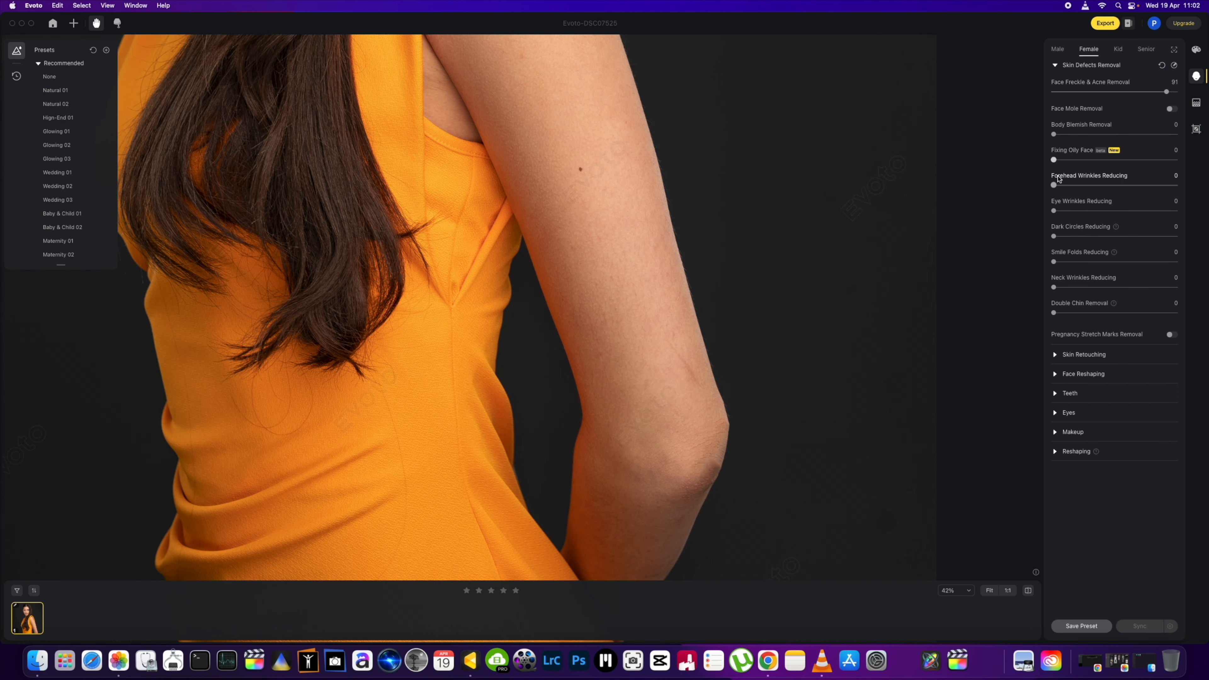
pyautogui.moveTo(1053, 133); pyautogui.dragTo(1178, 137)
pyautogui.scroll(-5, 411, 392)
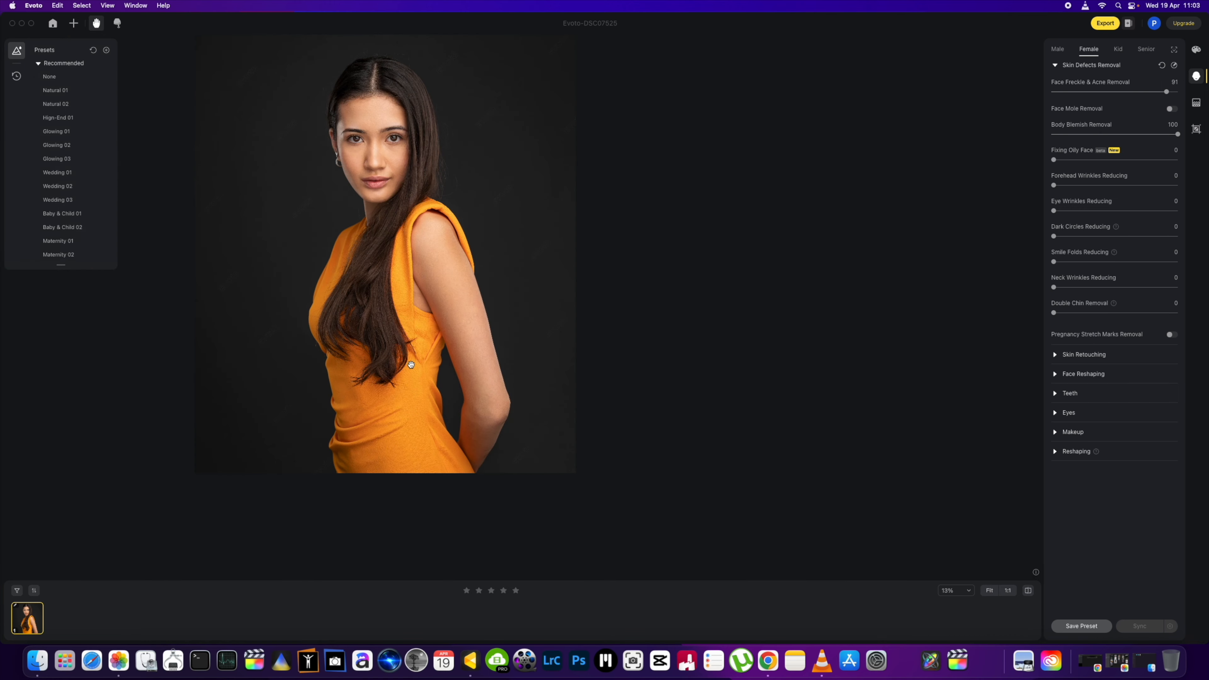
pyautogui.scroll(2, 384, 292)
pyautogui.scroll(4, 383, 292)
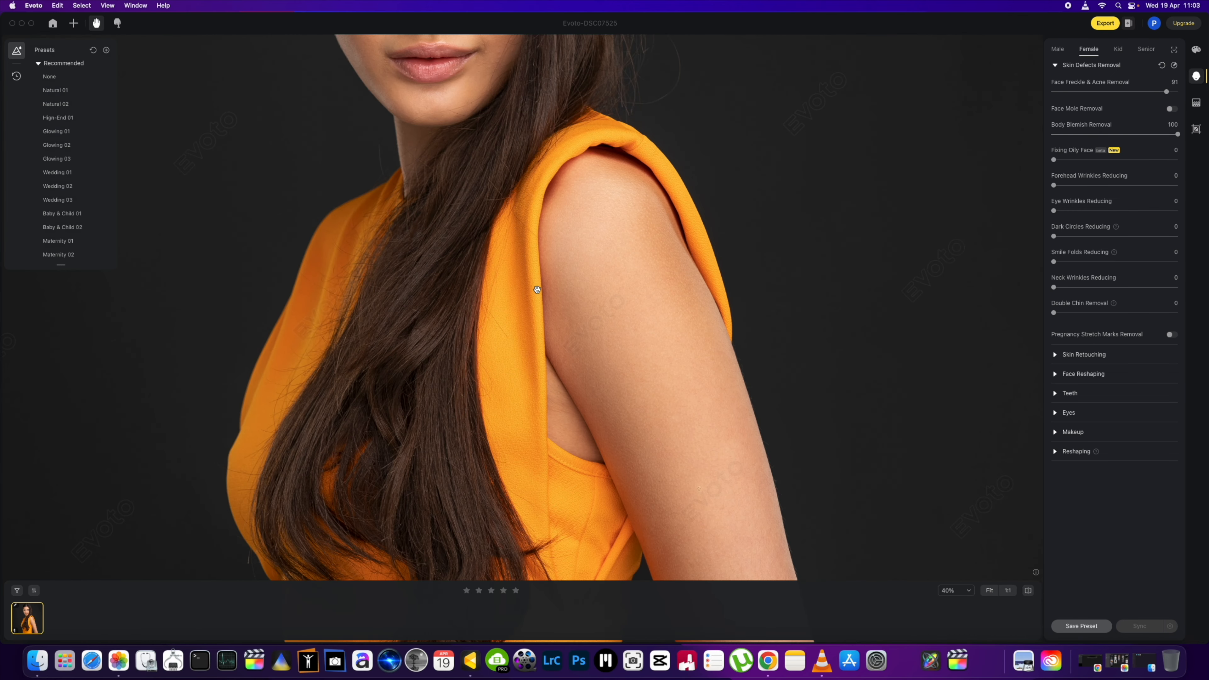
pyautogui.moveTo(610, 351); pyautogui.dragTo(604, 387)
pyautogui.scroll(3, 557, 308)
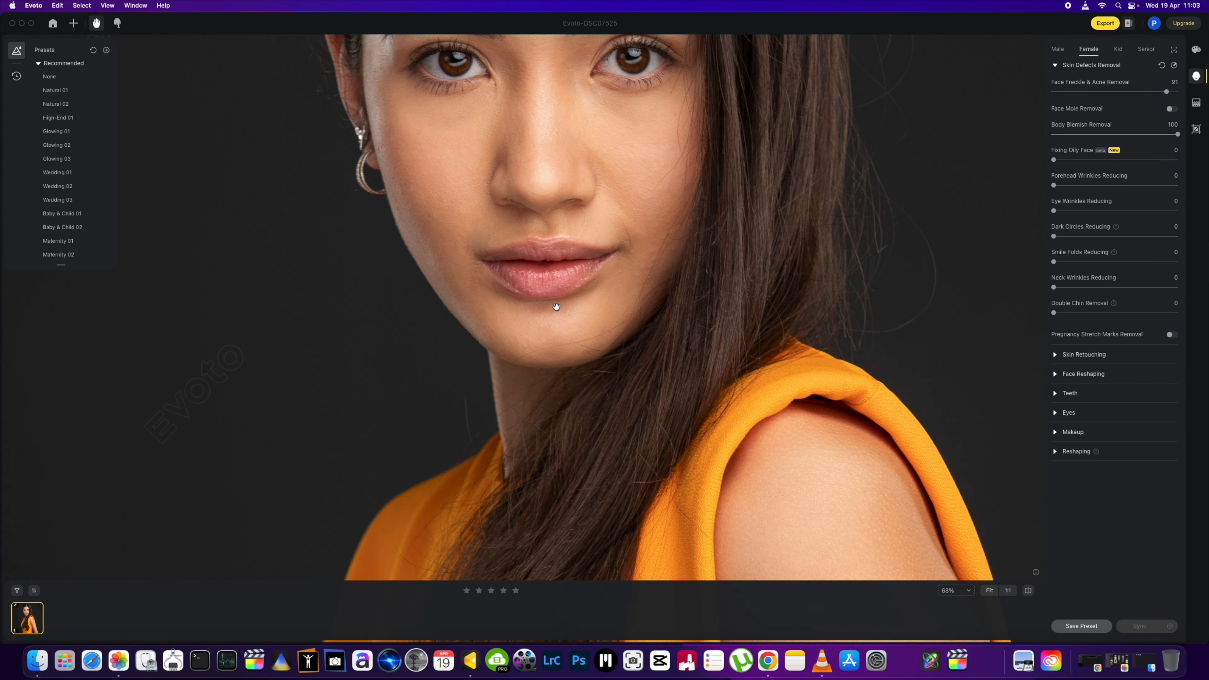
# Step: Lighten the area under the eyes by setting Dark Circles Reducing to 96
pyautogui.scroll(-2, 558, 309)
pyautogui.scroll(-5, 558, 310)
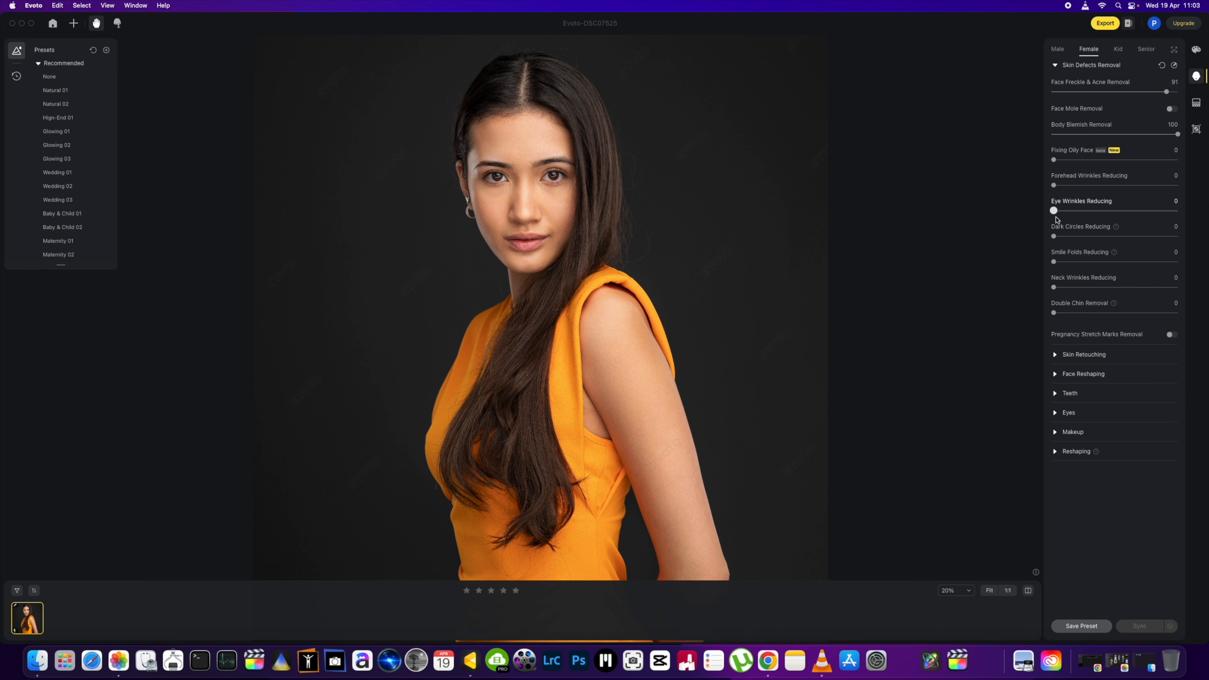
pyautogui.scroll(4, 507, 194)
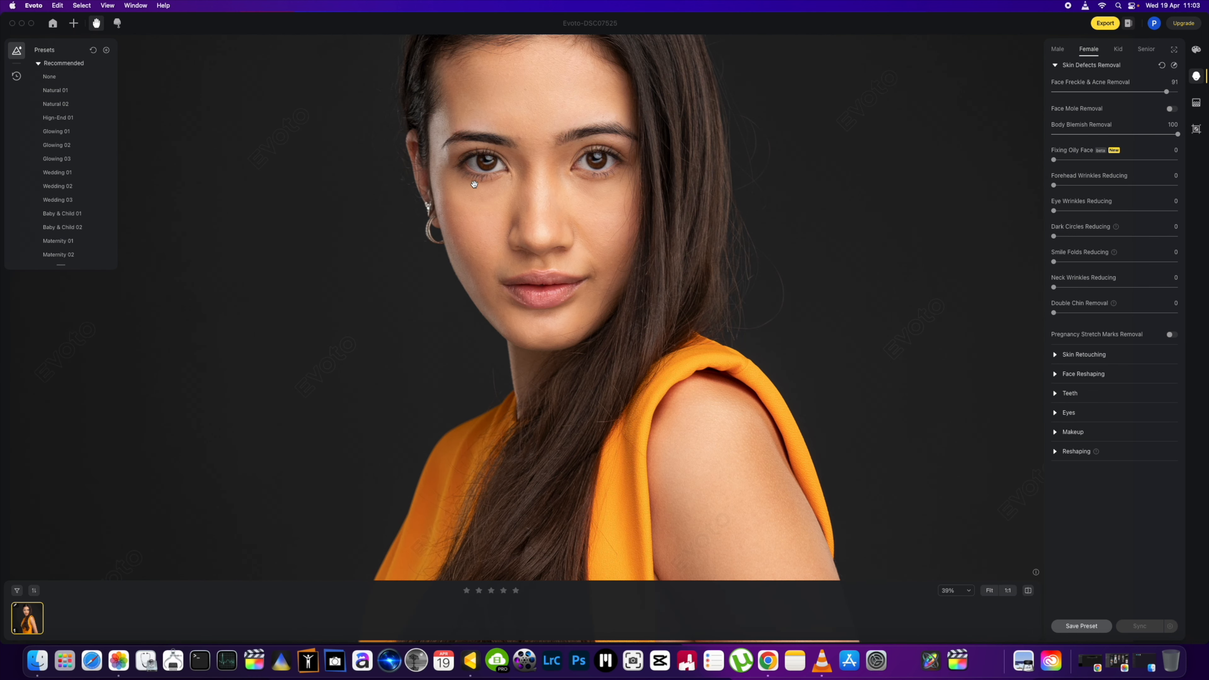
pyautogui.moveTo(1054, 237); pyautogui.dragTo(1173, 236)
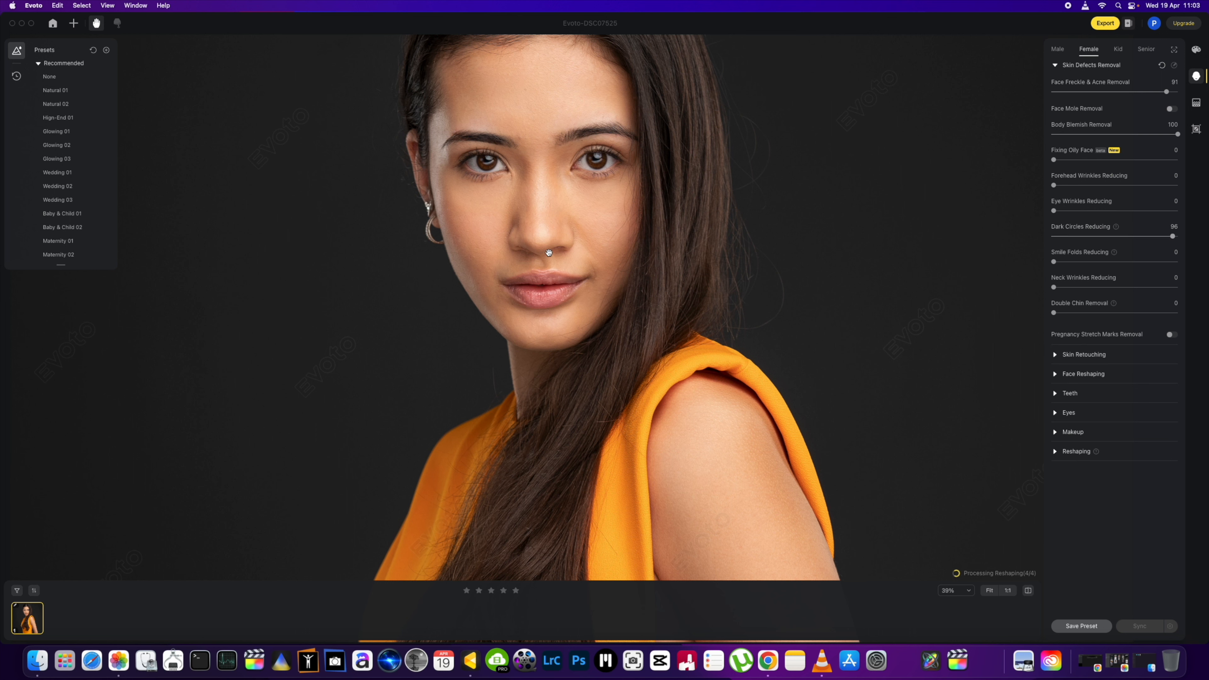
pyautogui.scroll(-3, 603, 205)
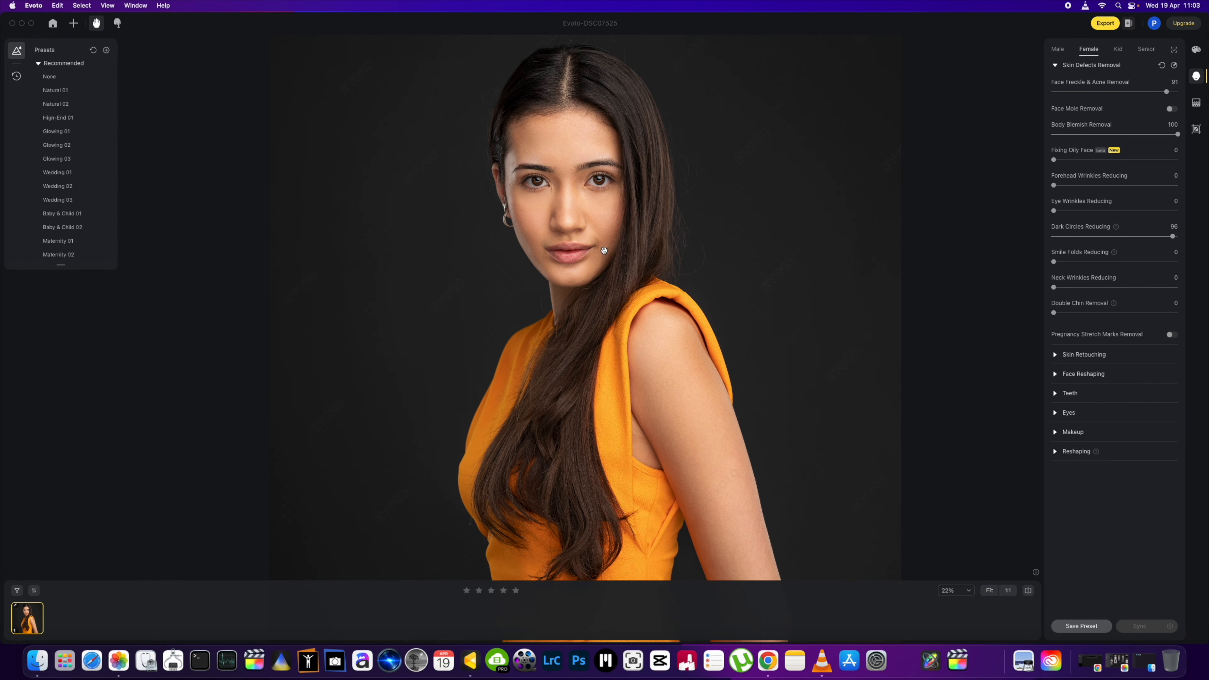
# Step: Soften the folds around the mouth by setting Smile Folds Reducing to 100
pyautogui.scroll(5, 603, 247)
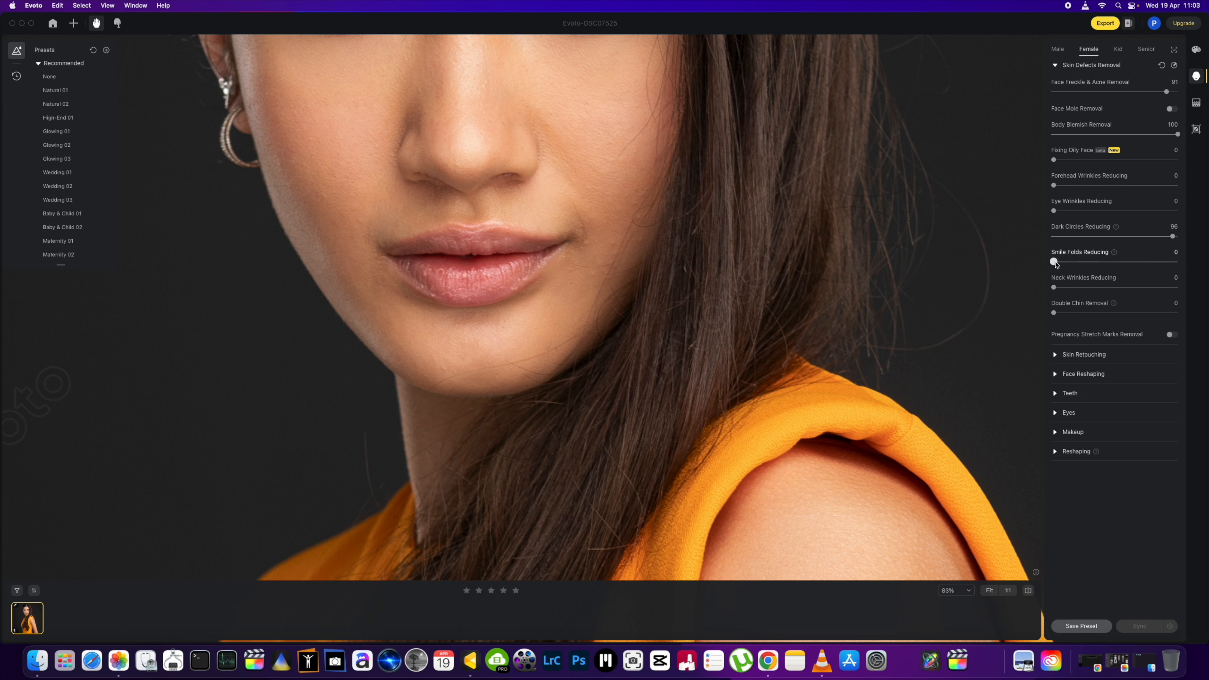
pyautogui.moveTo(1054, 261); pyautogui.dragTo(1149, 262)
pyautogui.moveTo(1151, 262); pyautogui.dragTo(1178, 262)
pyautogui.scroll(-5, 610, 277)
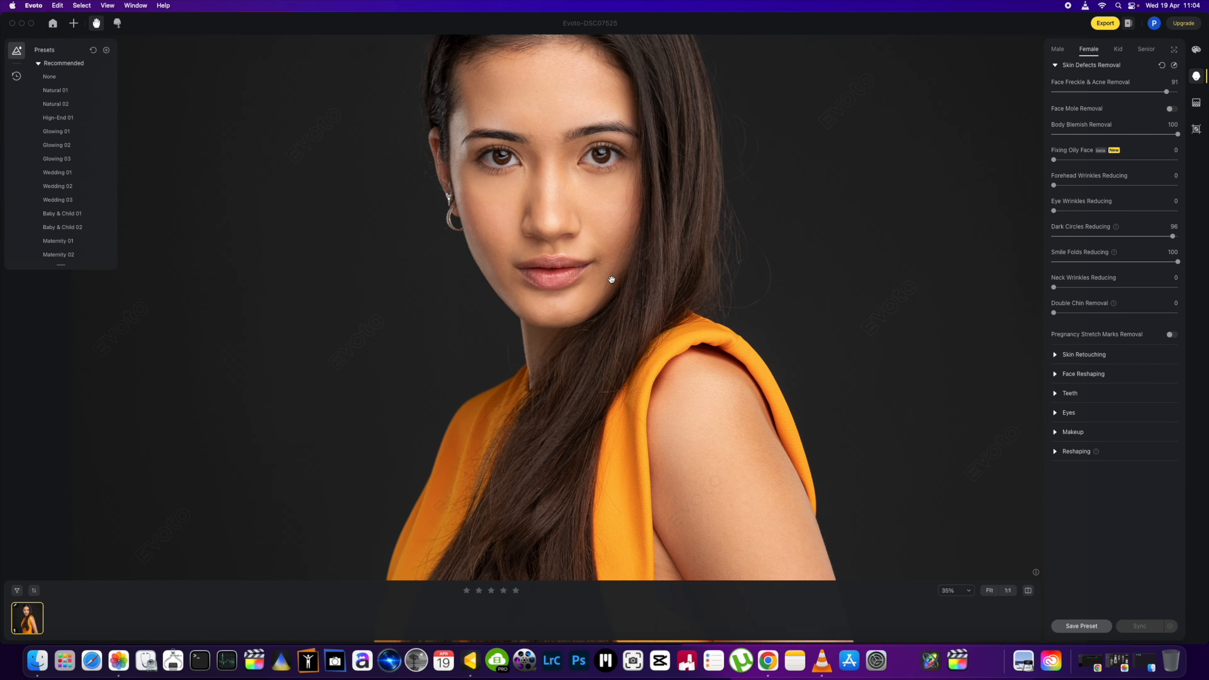
pyautogui.scroll(3, 610, 248)
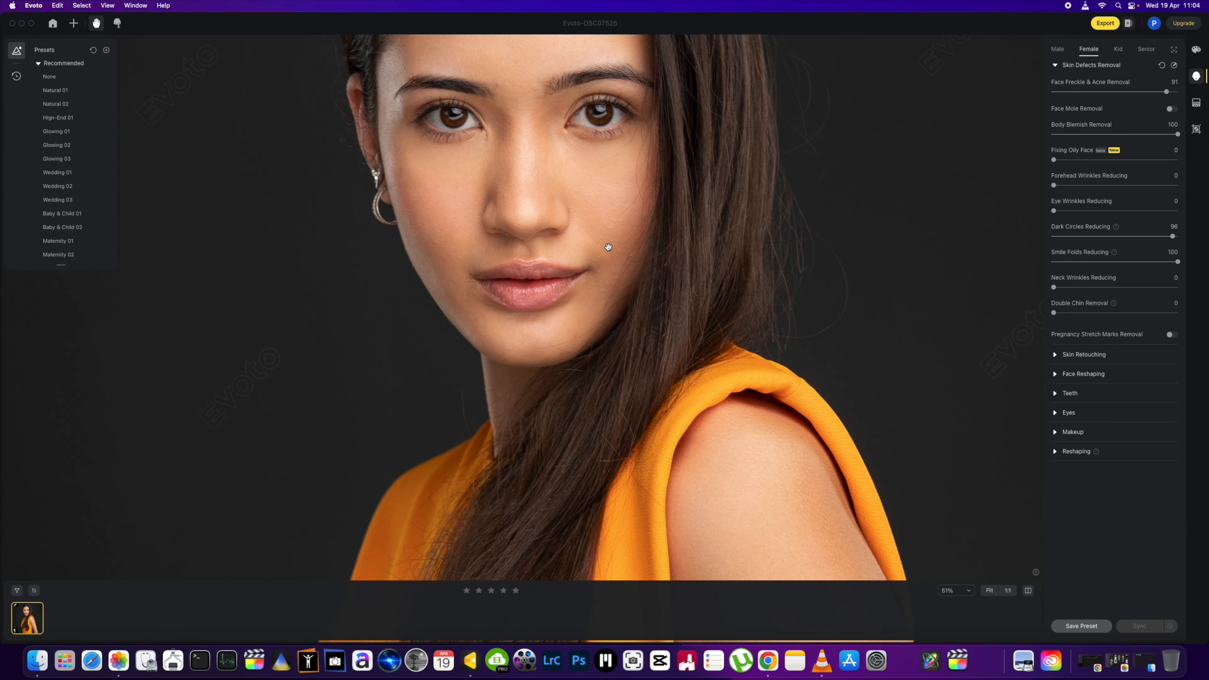
pyautogui.scroll(-2, 611, 247)
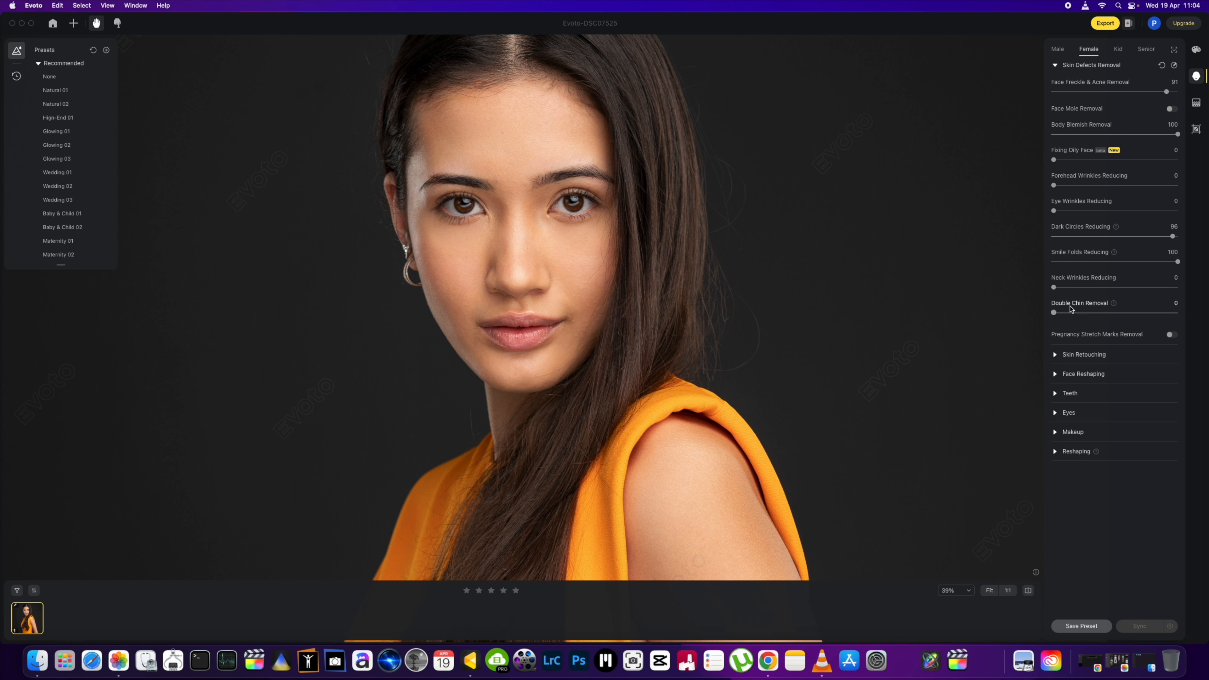
# Step: Look over the available Skin Retouching adjustments and collapse their group again
pyautogui.click(1055, 356)
pyautogui.scroll(-5, 853, 360)
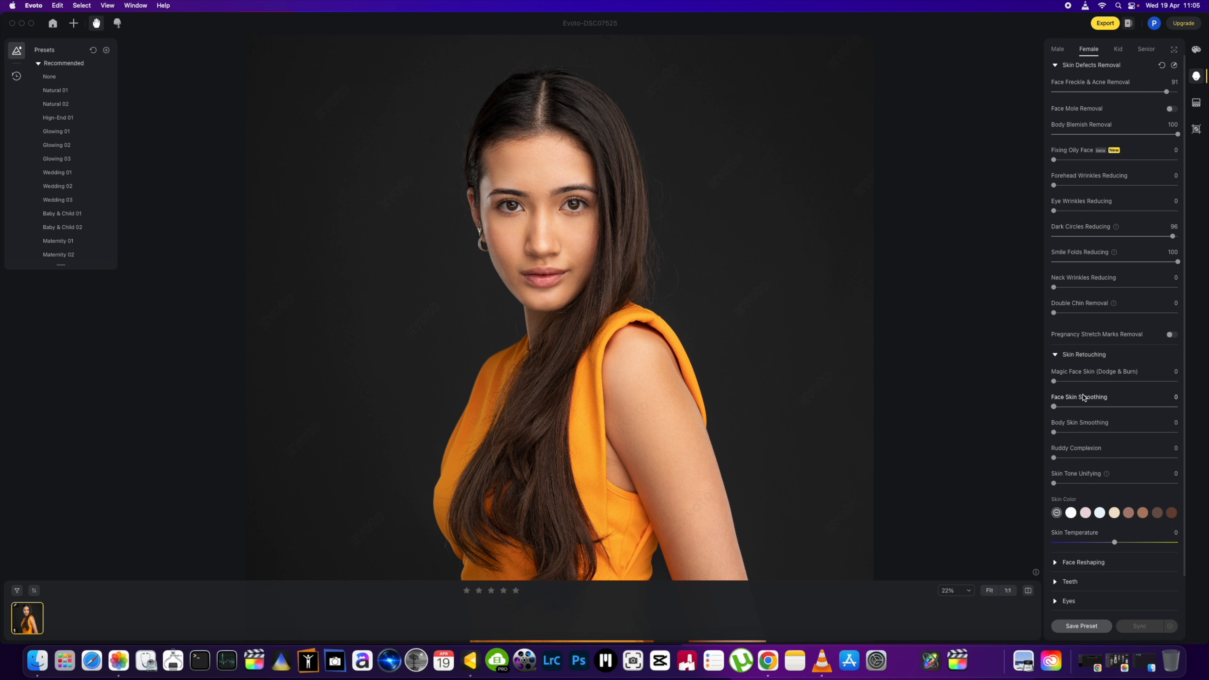
pyautogui.click(1055, 355)
# Step: In the eyebrow settings of Face Reshaping, set the left eyebrow thickness to 86 and the right to 28
pyautogui.click(1056, 375)
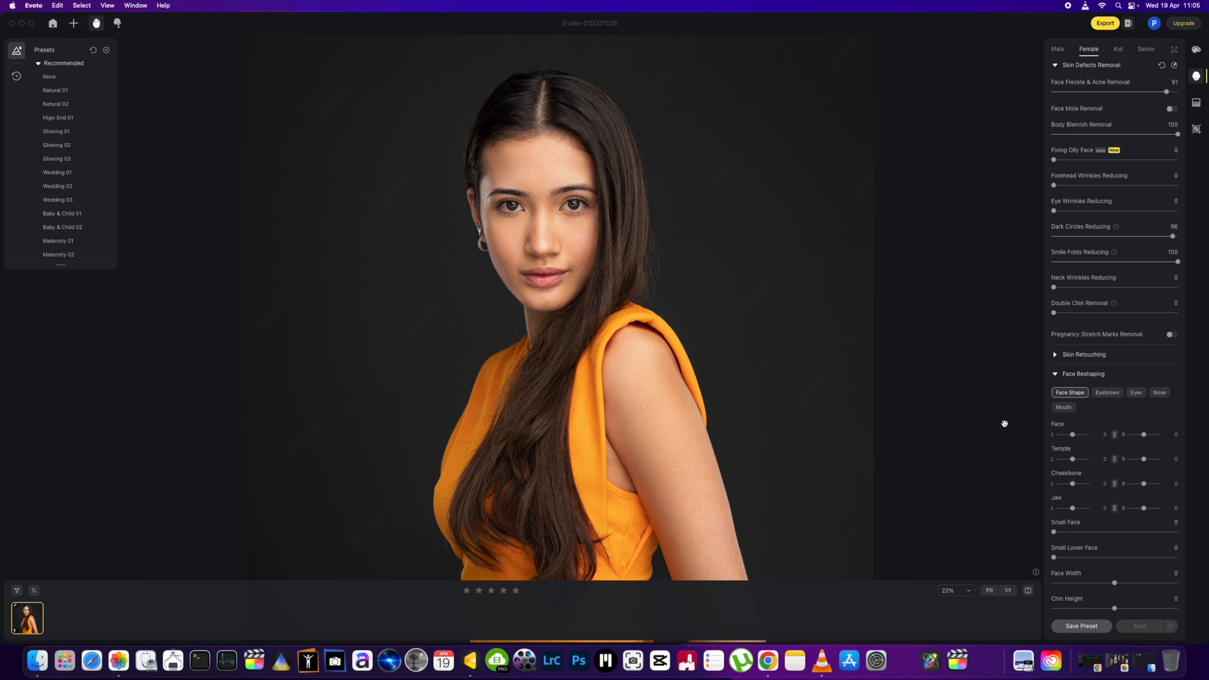
pyautogui.scroll(3, 680, 310)
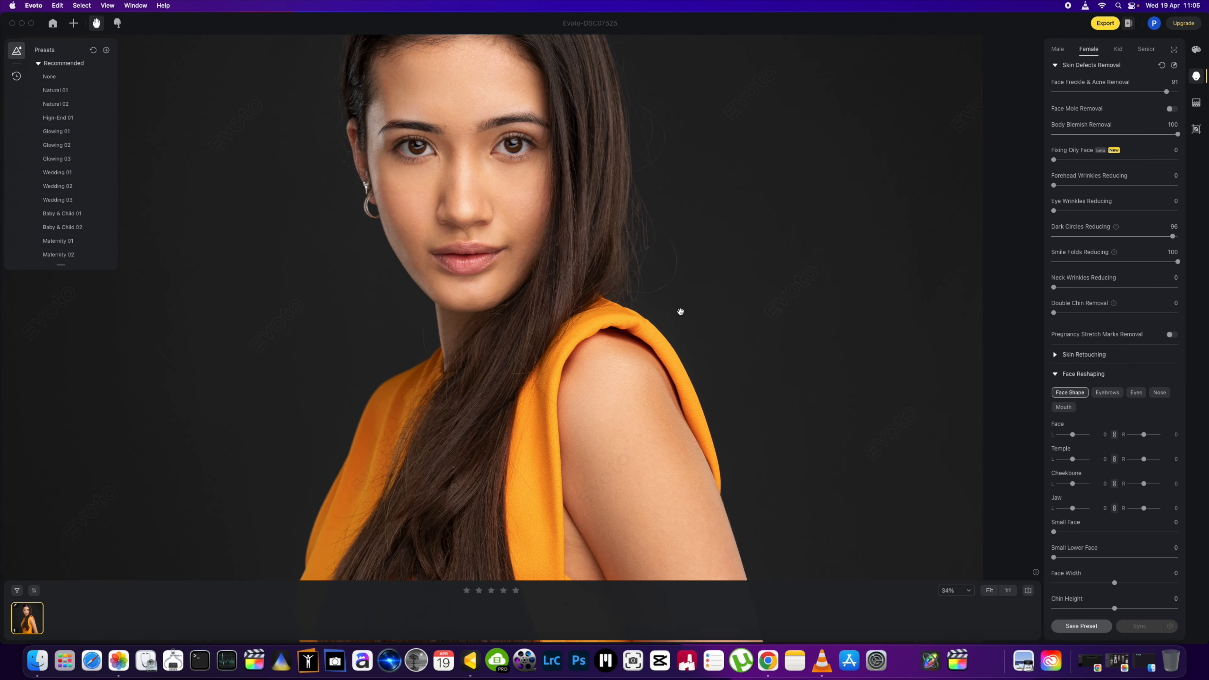
pyautogui.click(1102, 392)
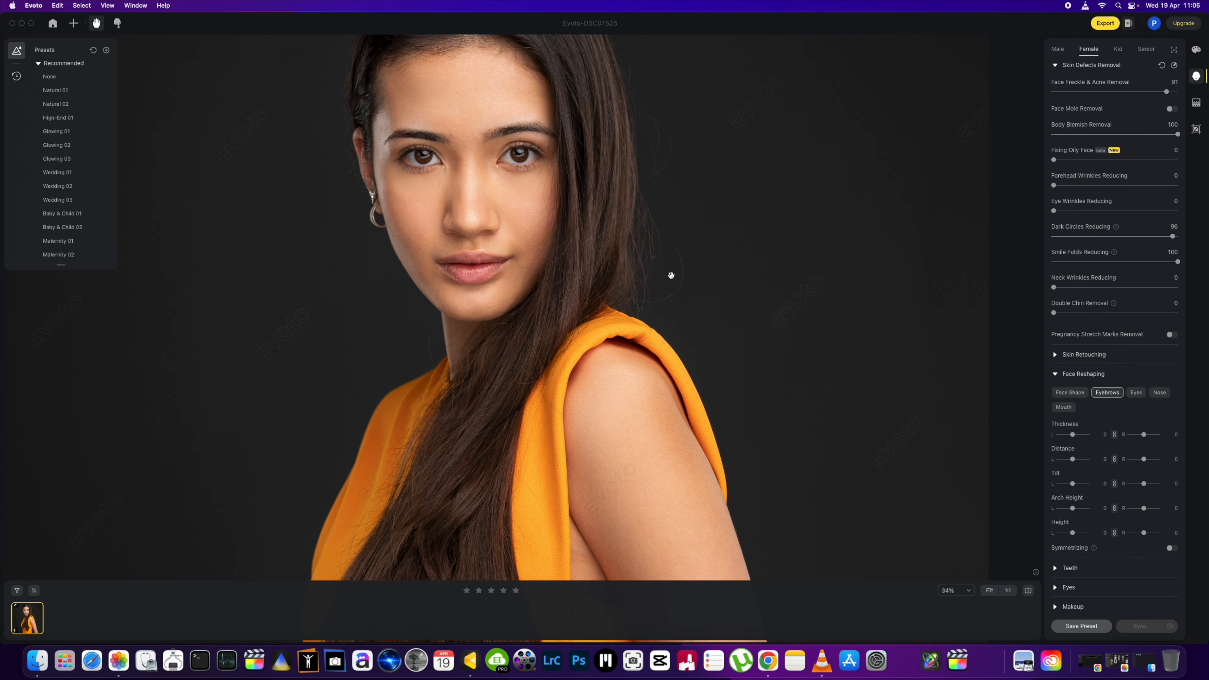
pyautogui.moveTo(537, 186); pyautogui.dragTo(548, 203)
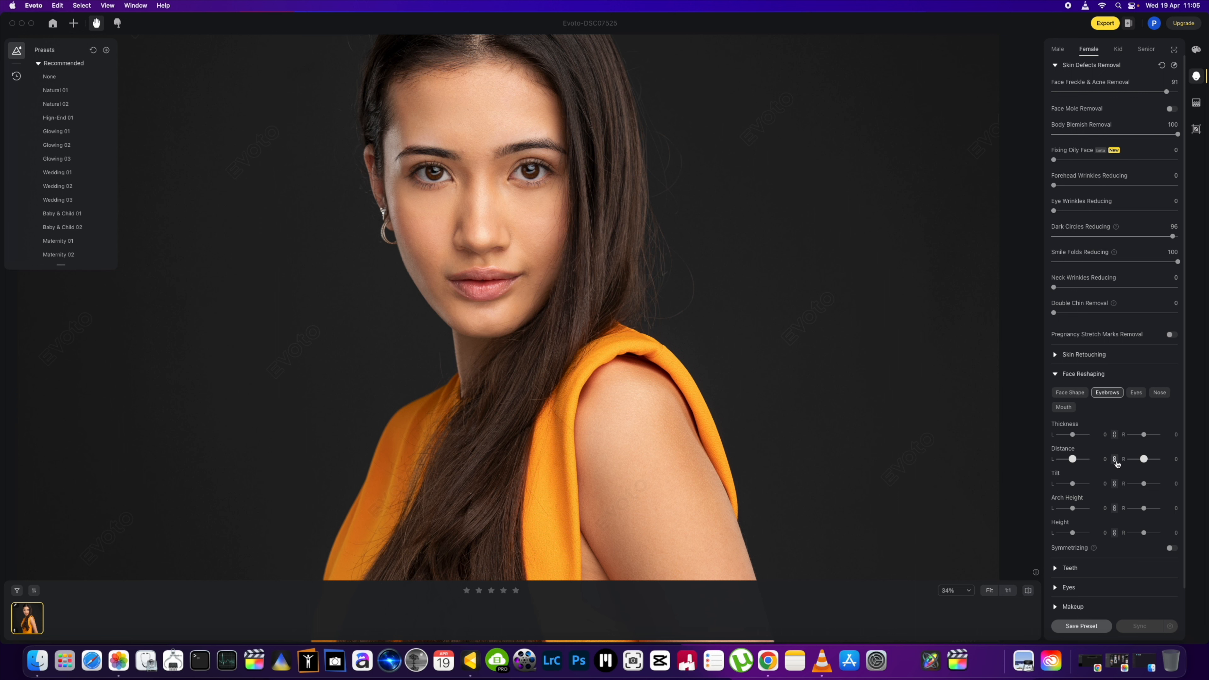
pyautogui.moveTo(1072, 434)
pyautogui.mouseDown()
pyautogui.moveTo(1101, 441)
pyautogui.moveTo(1077, 442)
pyautogui.moveTo(1089, 442)
pyautogui.mouseUp()
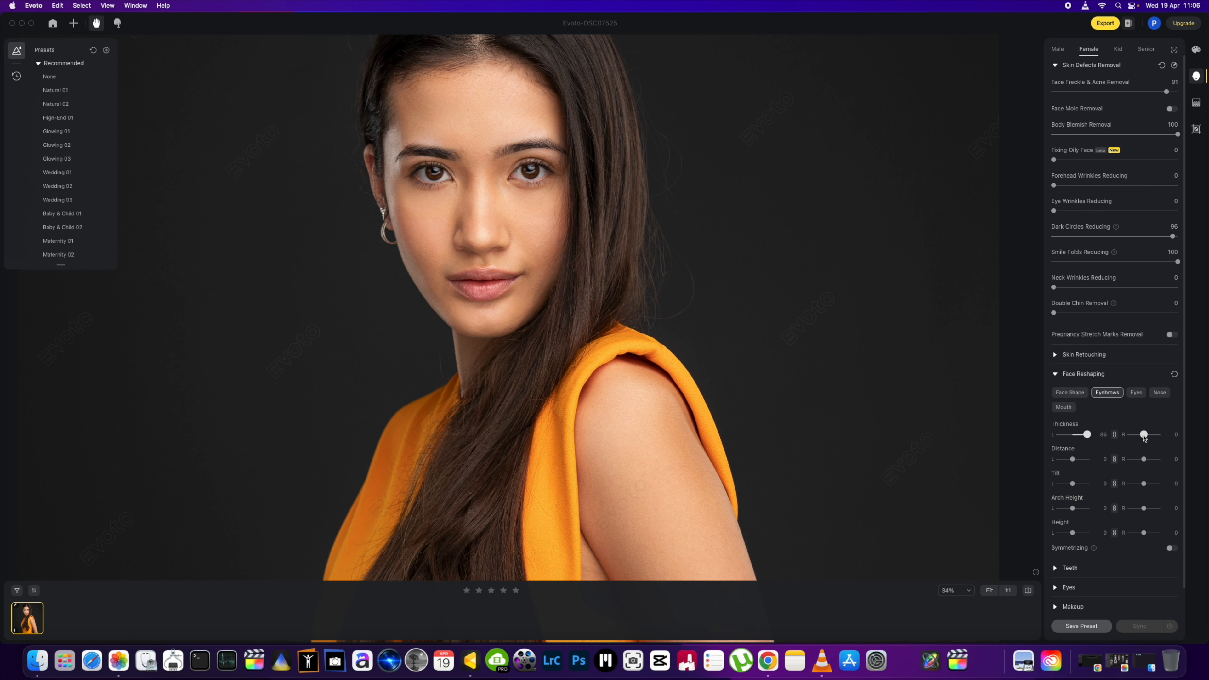
pyautogui.moveTo(1144, 436); pyautogui.dragTo(1148, 438)
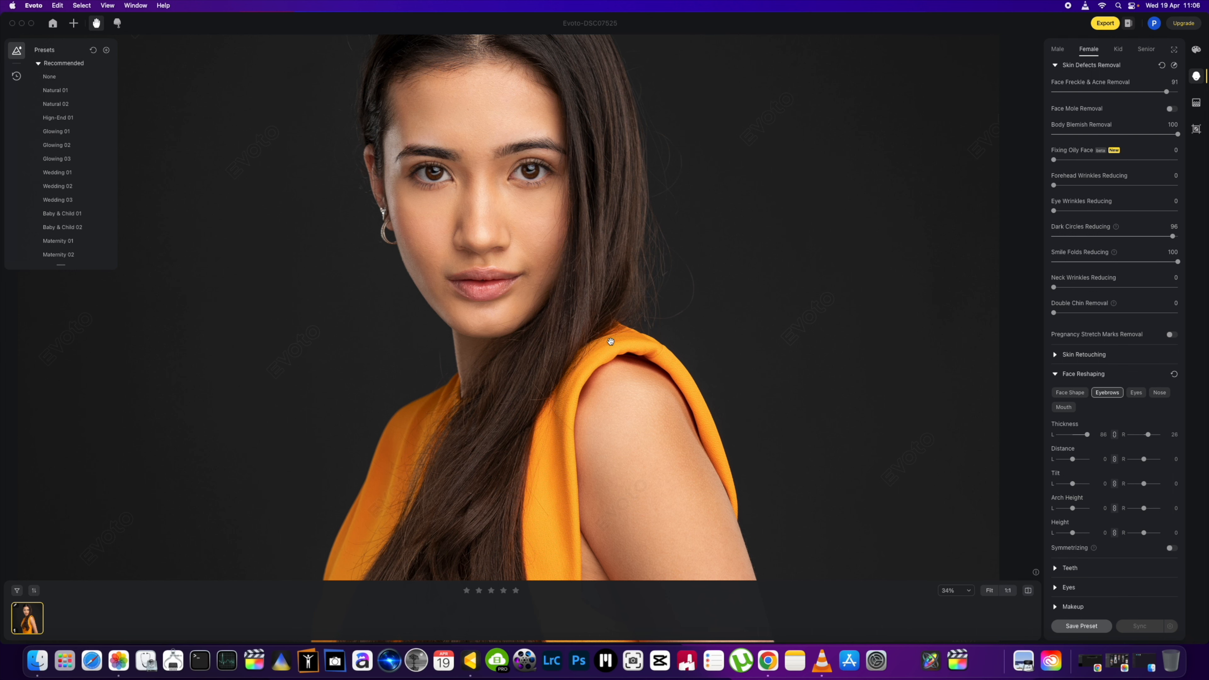
# Step: In the eyebrow reshaping settings, set Arch Height to 20 for the left and 34 for the right, and left Height to 54
pyautogui.scroll(-5, 541, 189)
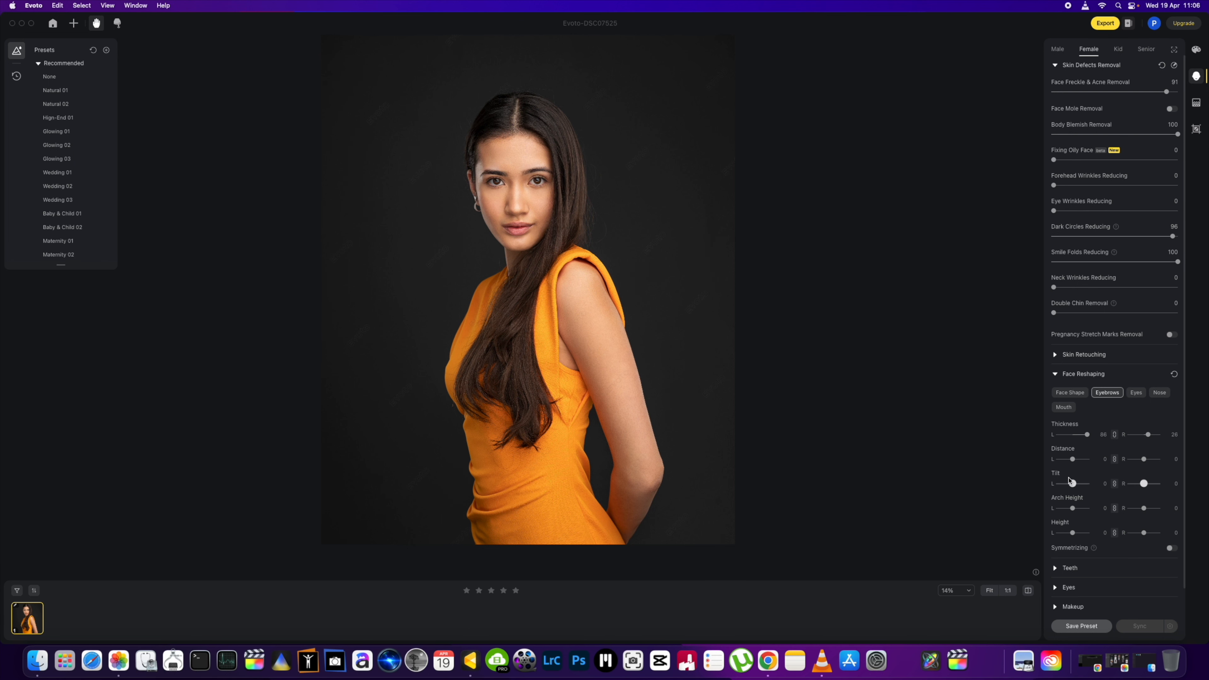
pyautogui.scroll(3, 555, 227)
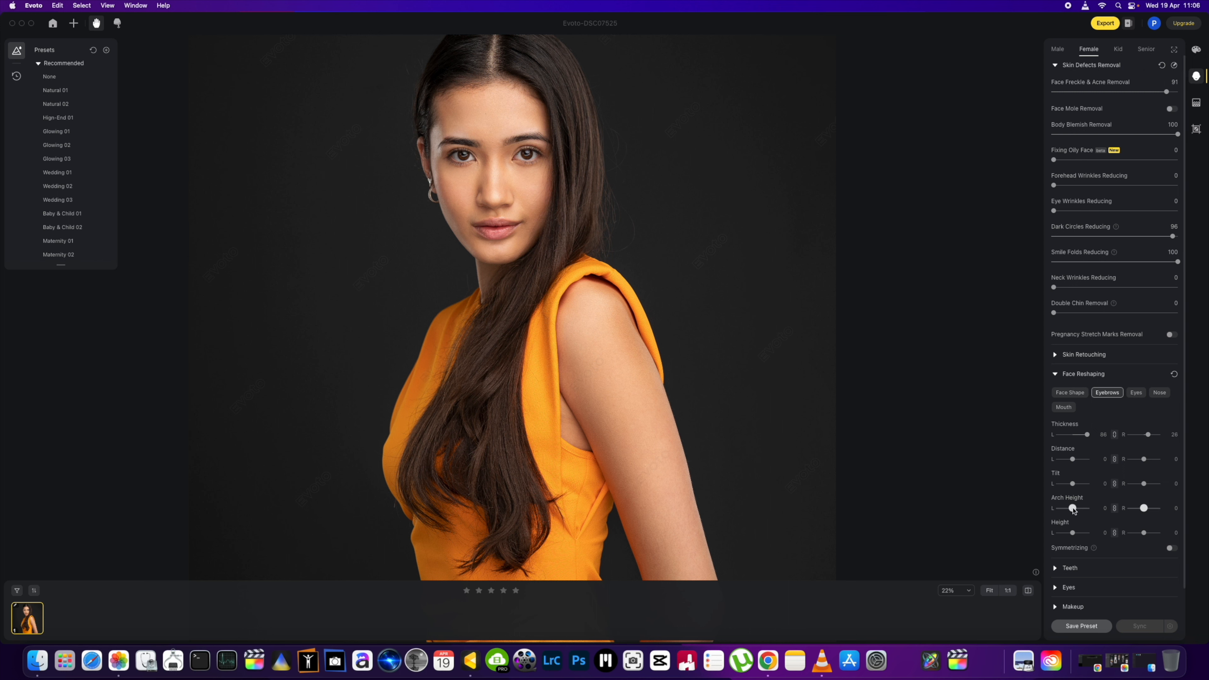
pyautogui.moveTo(1073, 509); pyautogui.dragTo(1076, 510)
pyautogui.moveTo(1148, 511); pyautogui.dragTo(1151, 511)
pyautogui.moveTo(1078, 535); pyautogui.dragTo(1084, 538)
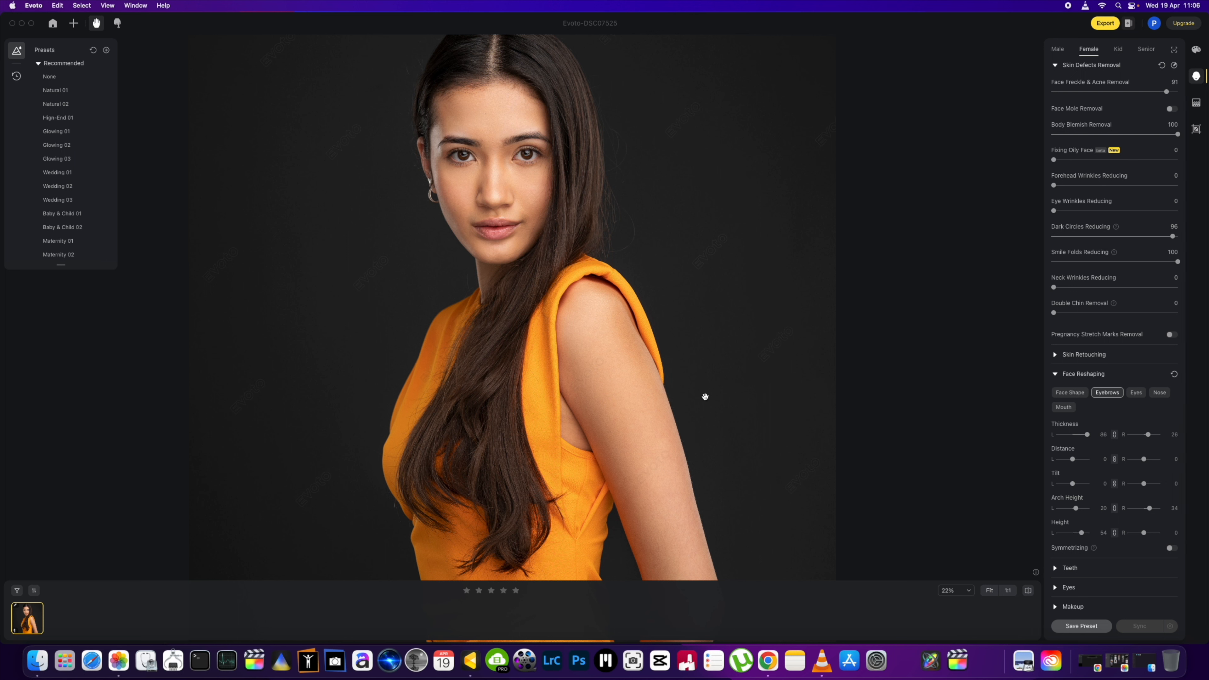
# Step: Turn on Symmetrizing for the portrait and check its effect on the face and upper body
pyautogui.scroll(-2, 676, 401)
pyautogui.scroll(2, 619, 226)
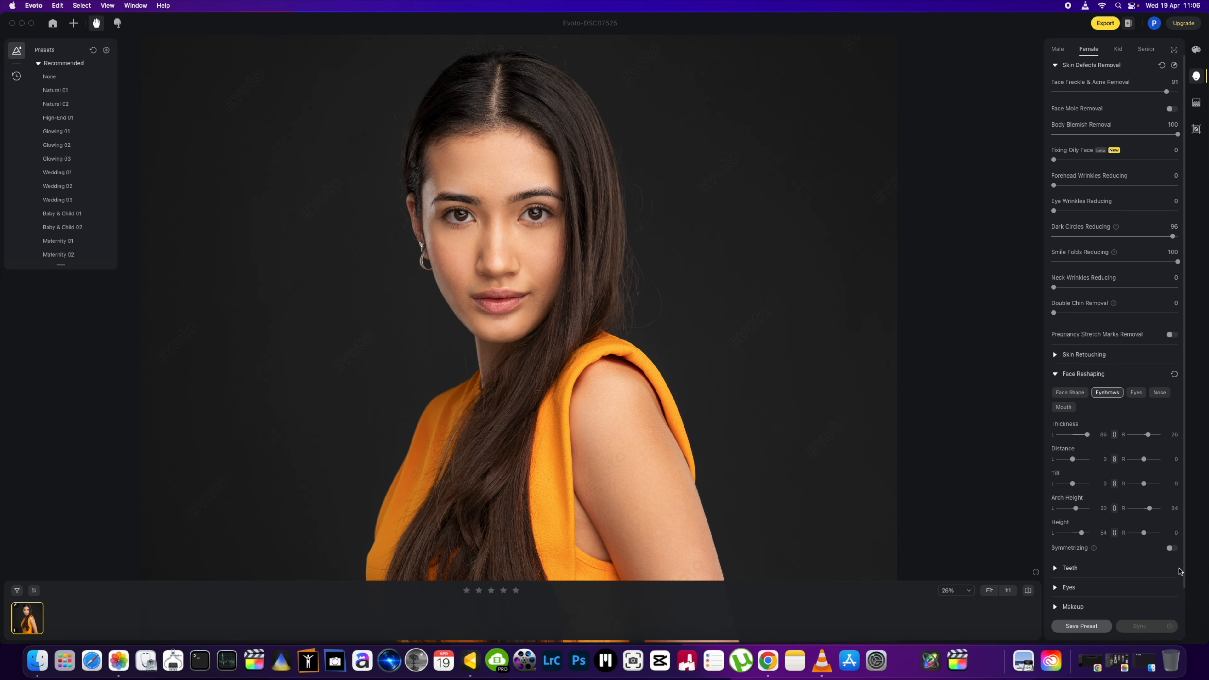
pyautogui.click(1172, 548)
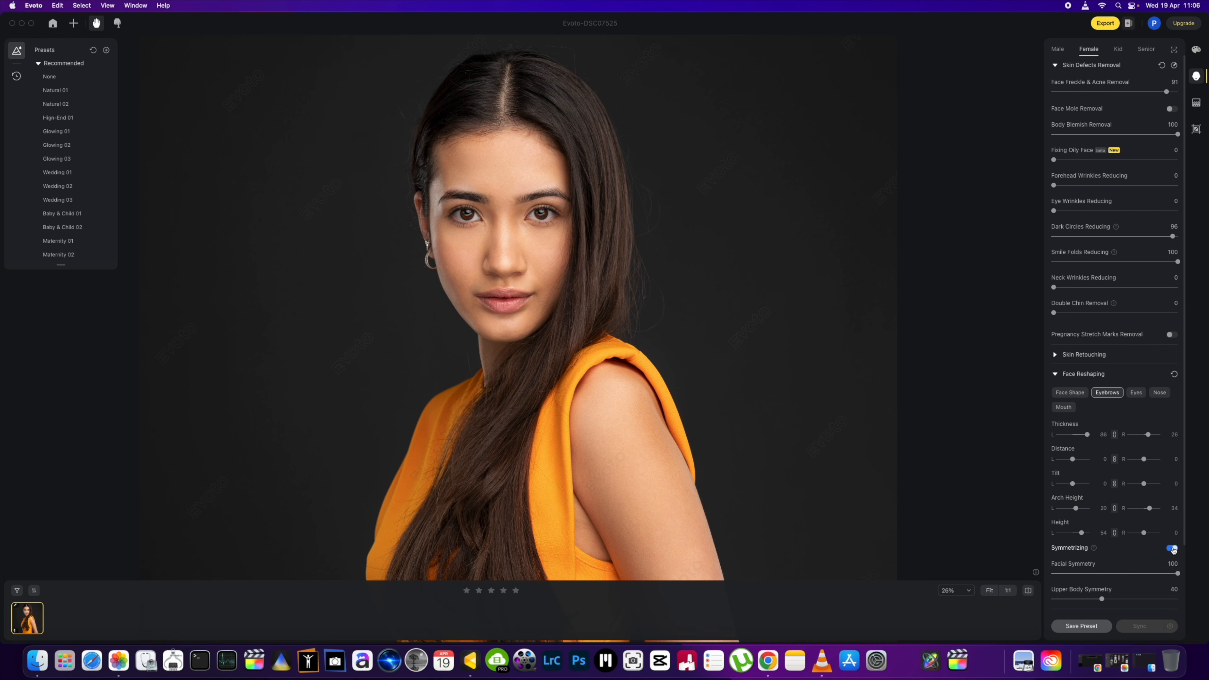
pyautogui.scroll(-10, 802, 445)
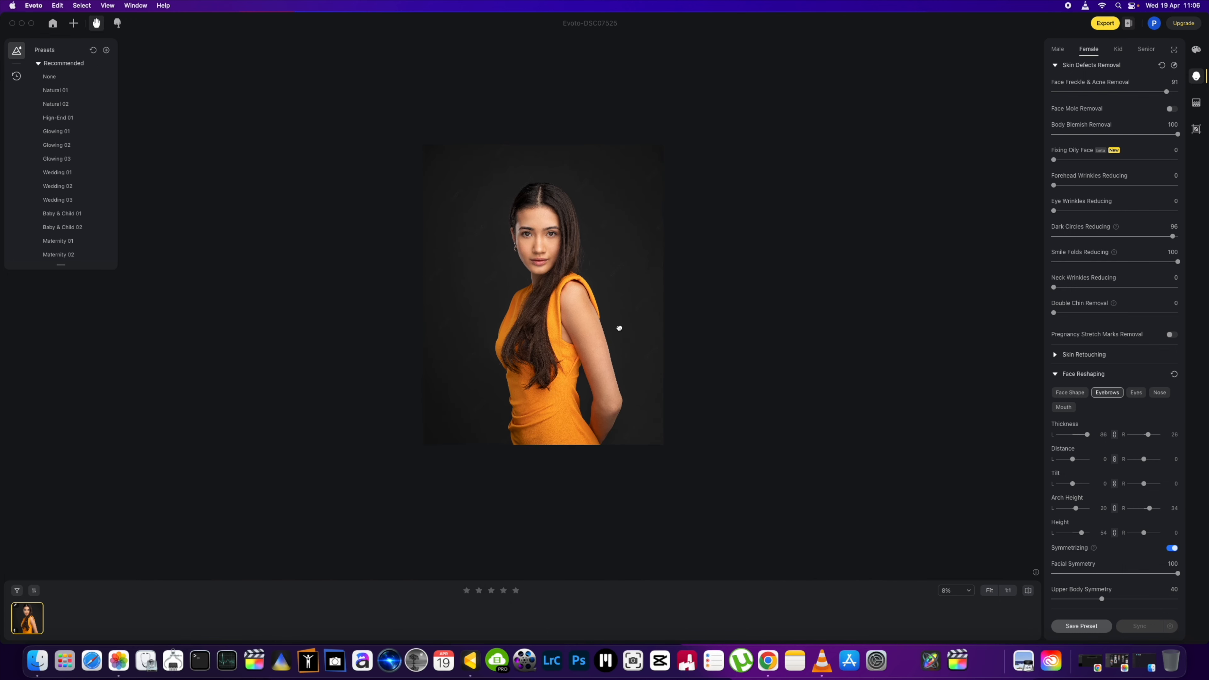
pyautogui.scroll(2, 591, 330)
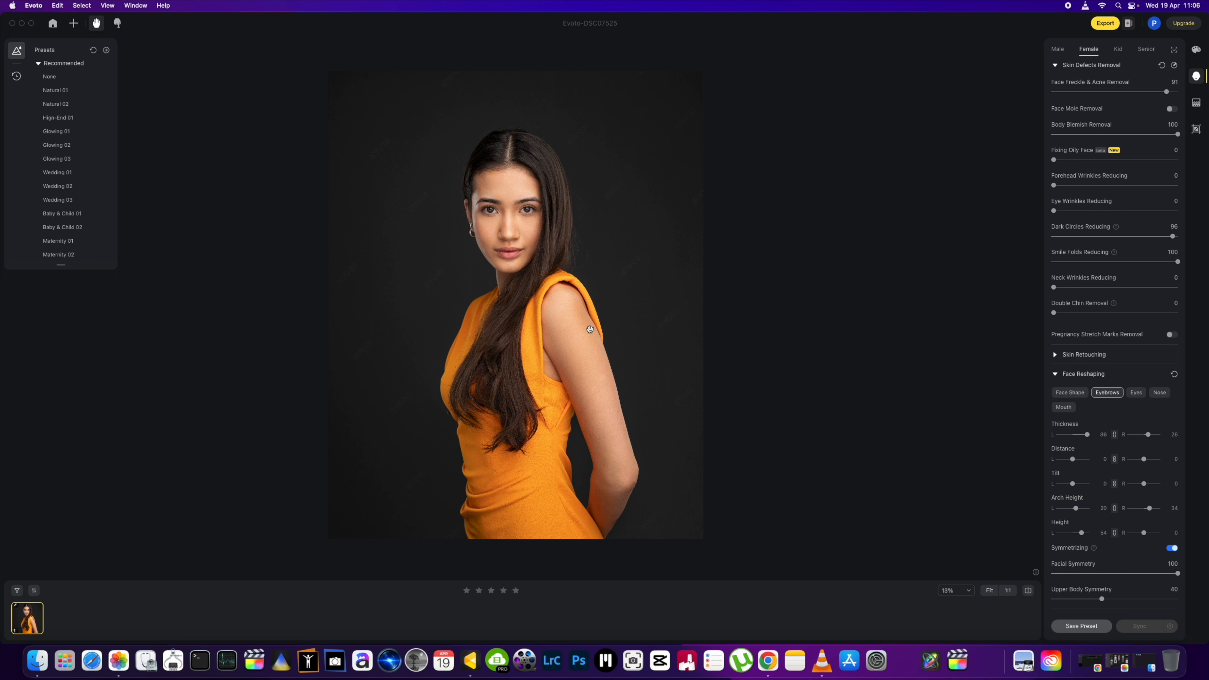
# Step: Compare Facial Symmetry at 0 and 100, and settle on Facial Symmetry 49 and Upper Body Symmetry 33
pyautogui.moveTo(1177, 573); pyautogui.dragTo(1052, 574)
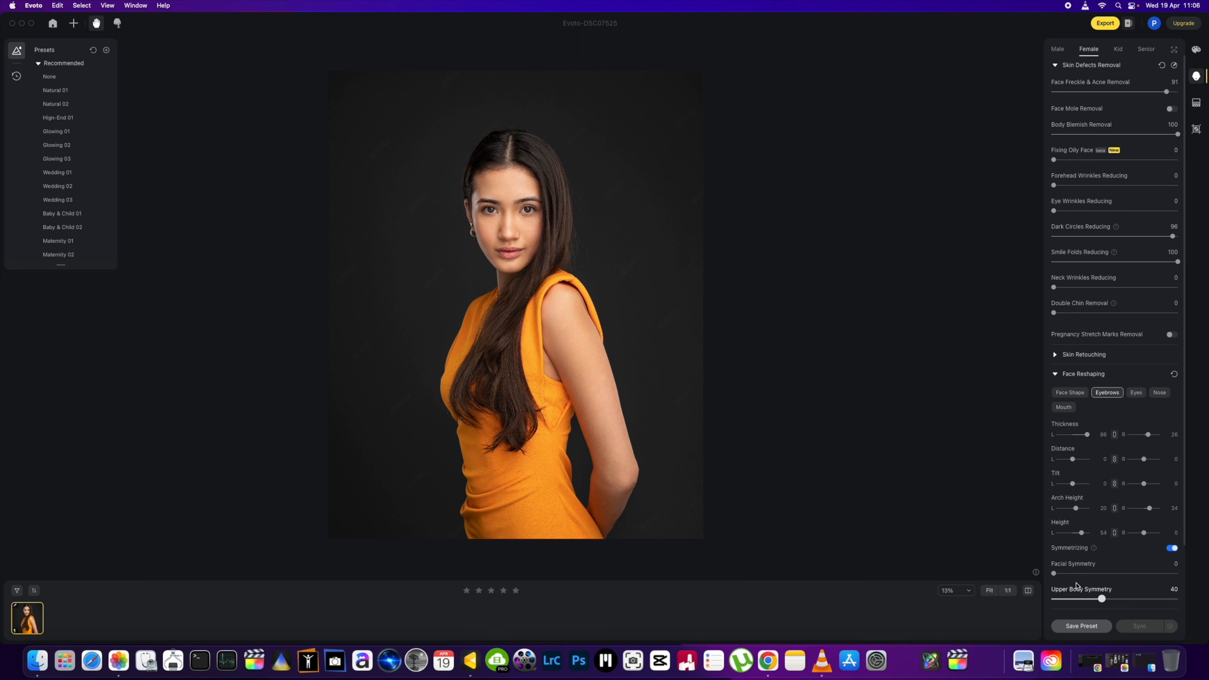
pyautogui.moveTo(1055, 574); pyautogui.dragTo(1208, 577)
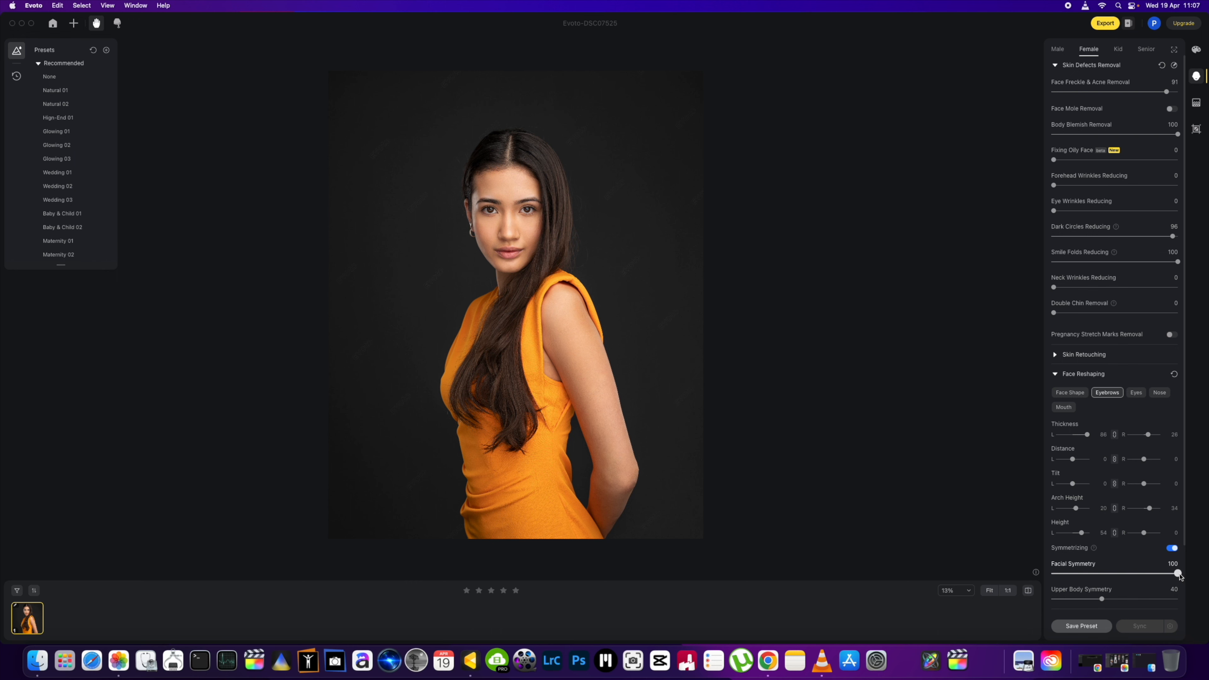
pyautogui.moveTo(1177, 575); pyautogui.dragTo(1110, 574)
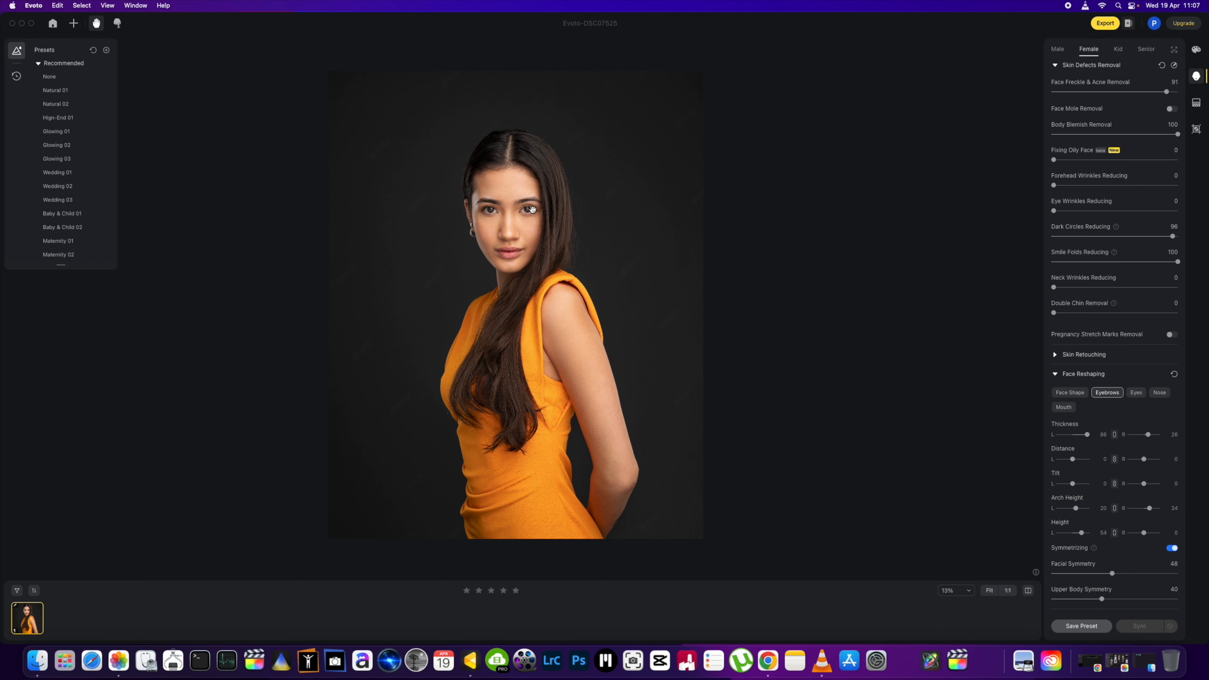
pyautogui.scroll(5, 530, 211)
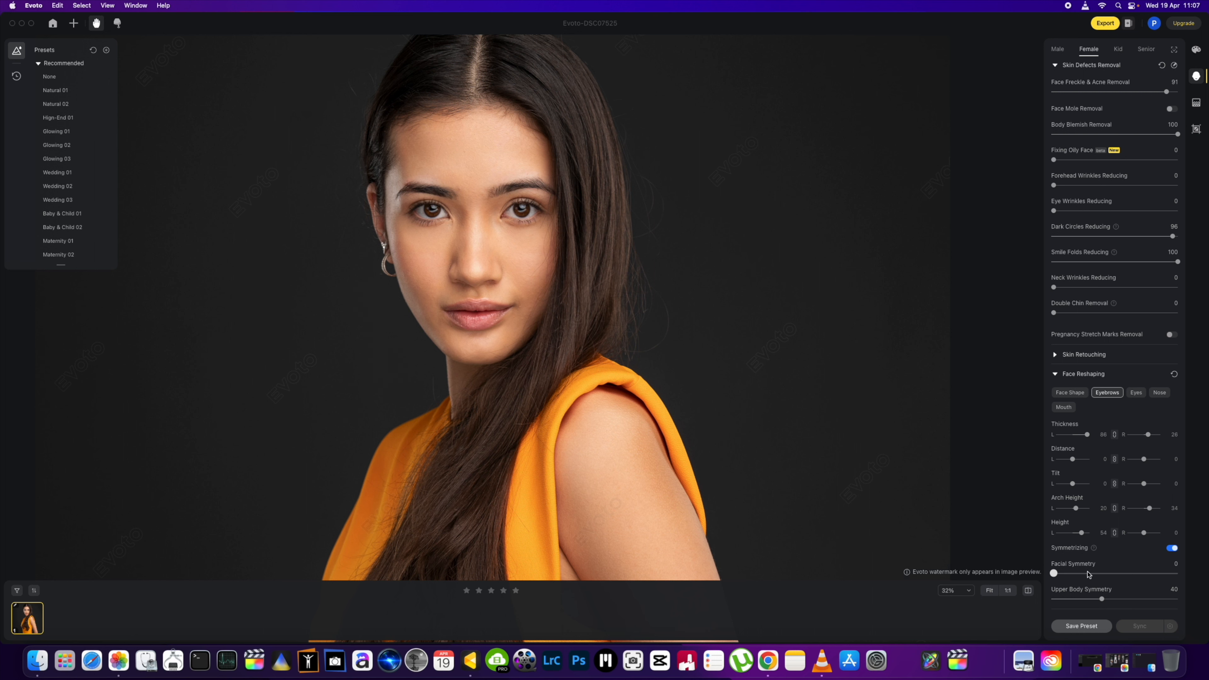
pyautogui.moveTo(1111, 573)
pyautogui.mouseDown()
pyautogui.moveTo(1063, 574)
pyautogui.moveTo(1135, 575)
pyautogui.moveTo(1079, 575)
pyautogui.moveTo(1119, 577)
pyautogui.moveTo(1097, 576)
pyautogui.moveTo(1109, 576)
pyautogui.mouseUp()
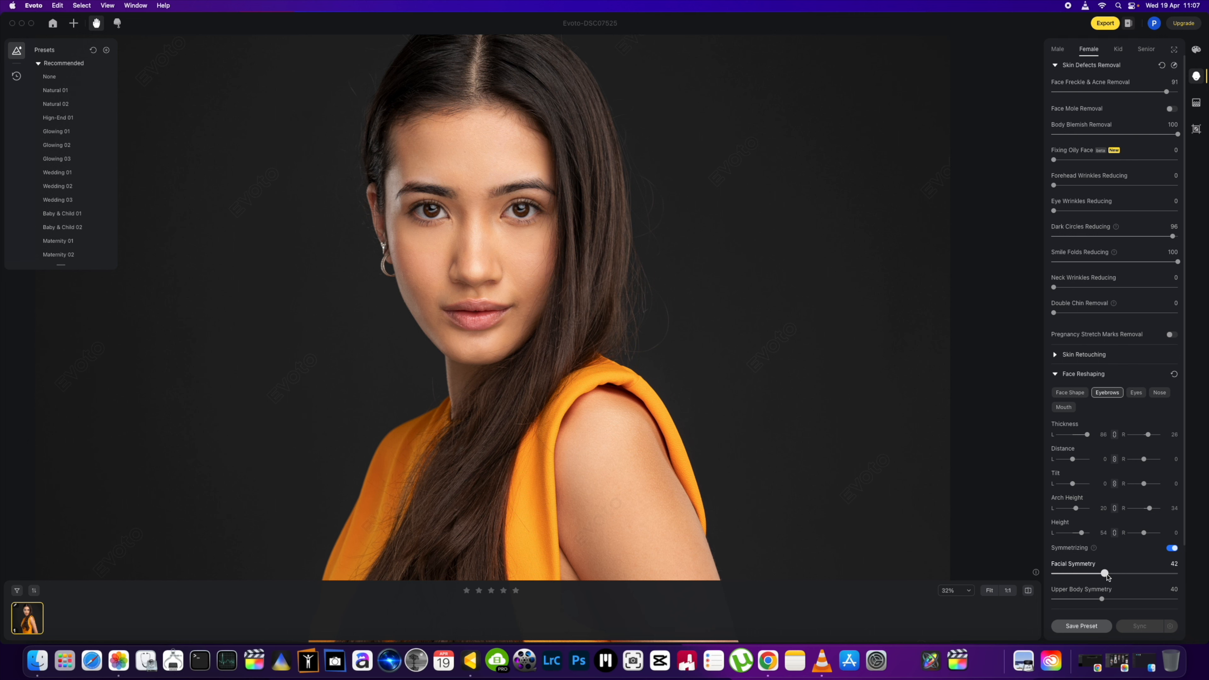
pyautogui.scroll(-5, 566, 464)
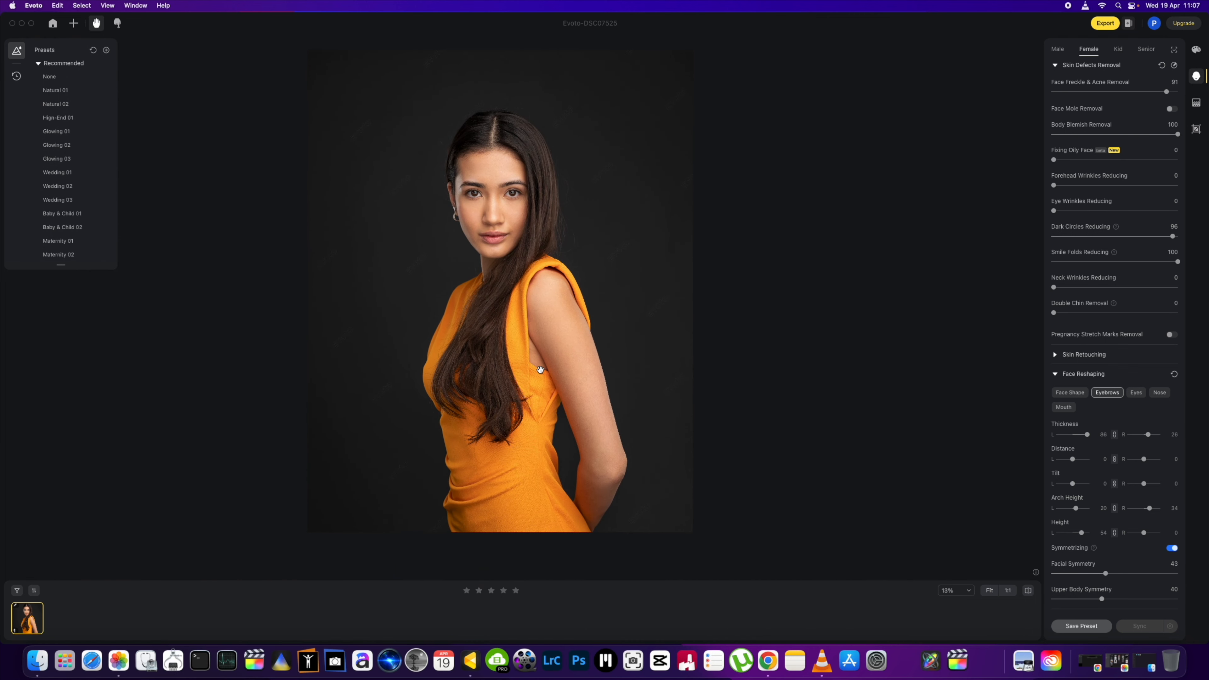
pyautogui.moveTo(1105, 575); pyautogui.dragTo(1094, 602)
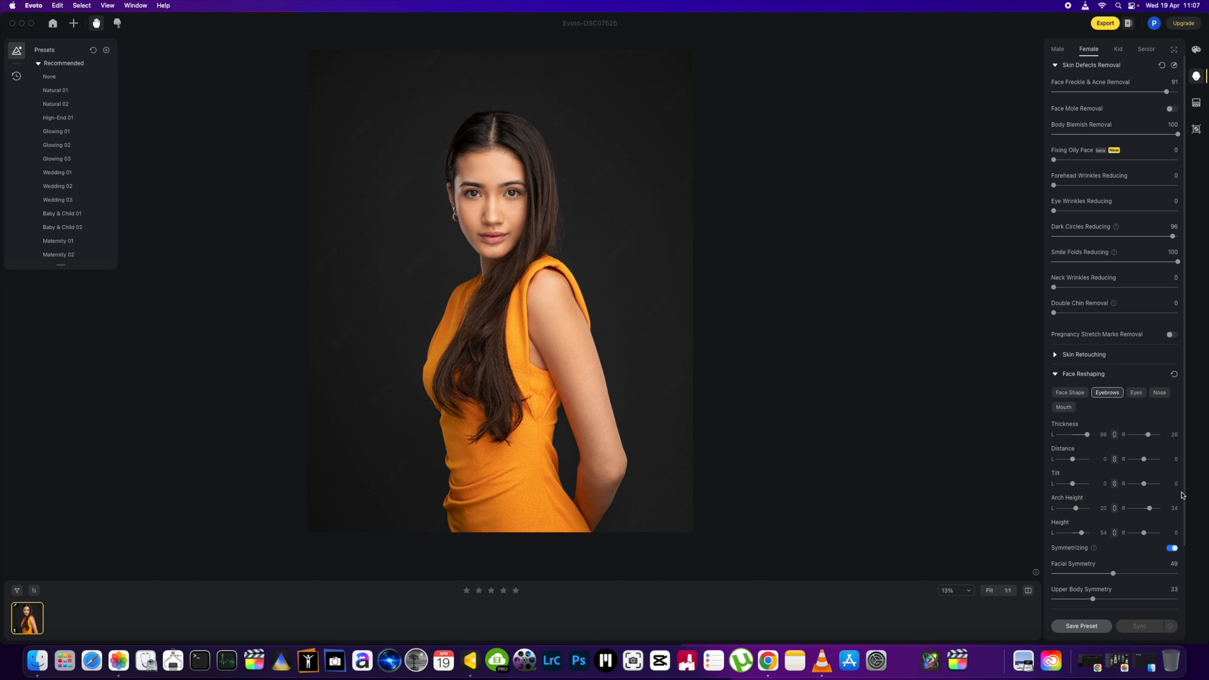
# Step: Brighten the eyes by setting the eye Brightness to 34
pyautogui.scroll(-3, 1187, 517)
pyautogui.scroll(-5, 1188, 518)
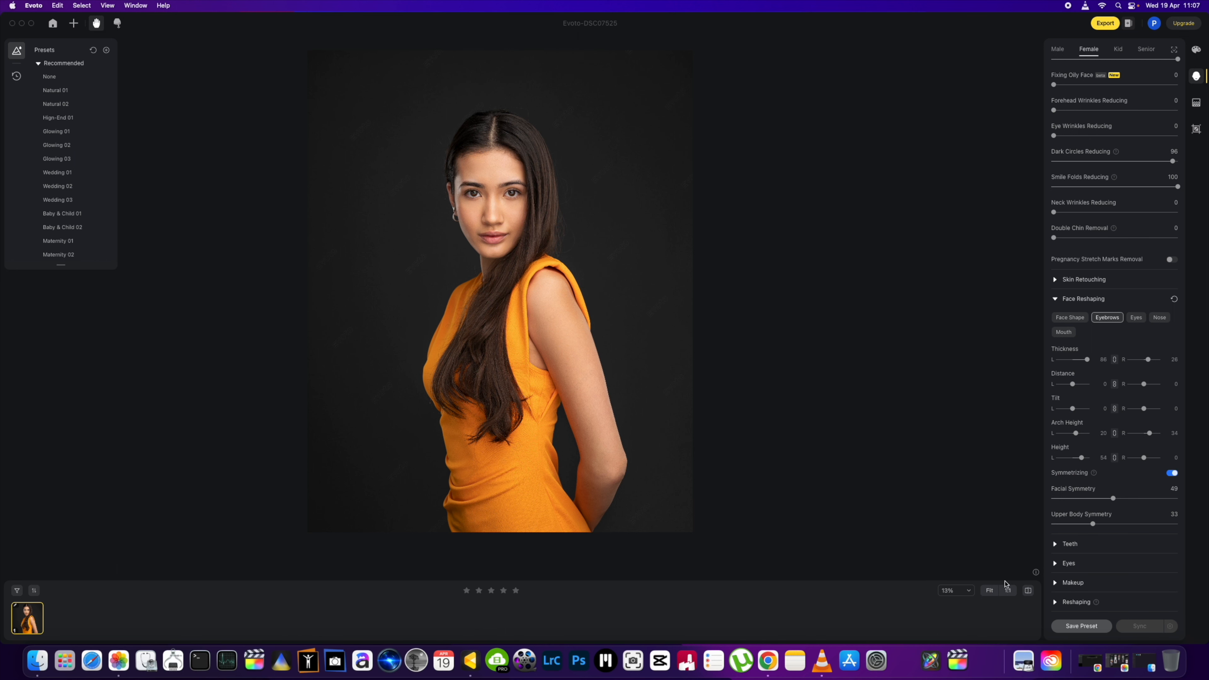
pyautogui.click(1066, 564)
pyautogui.scroll(-3, 804, 487)
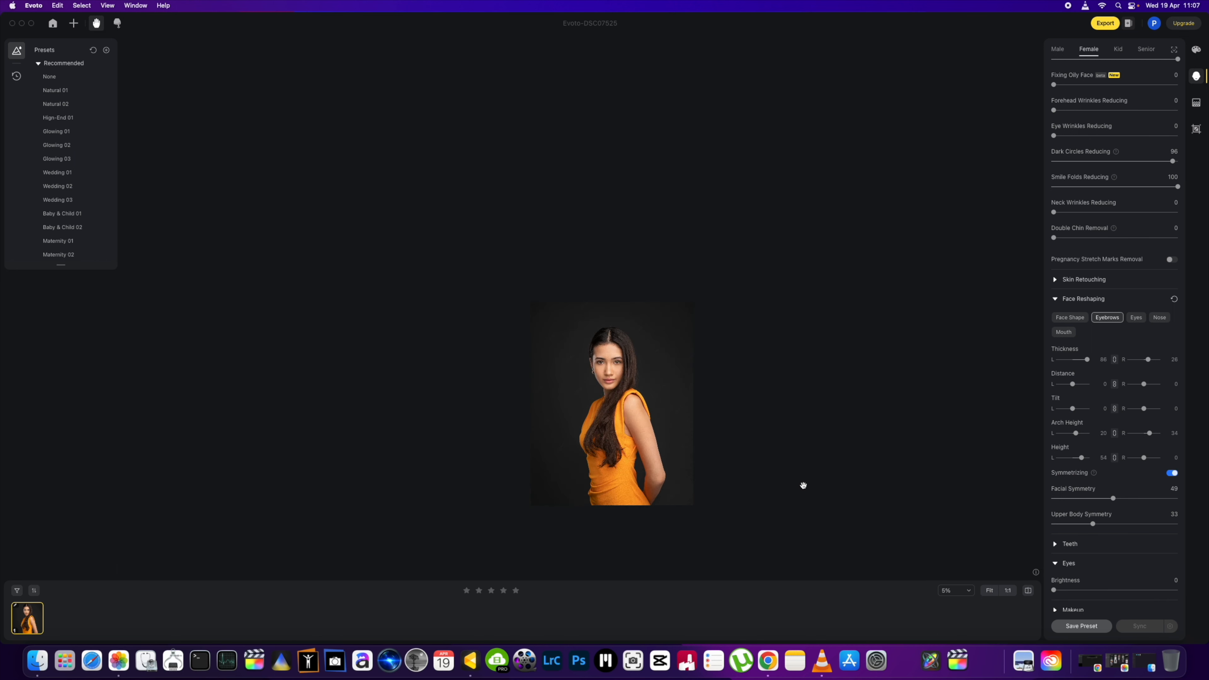
pyautogui.scroll(8, 620, 349)
pyautogui.moveTo(649, 407); pyautogui.dragTo(623, 239)
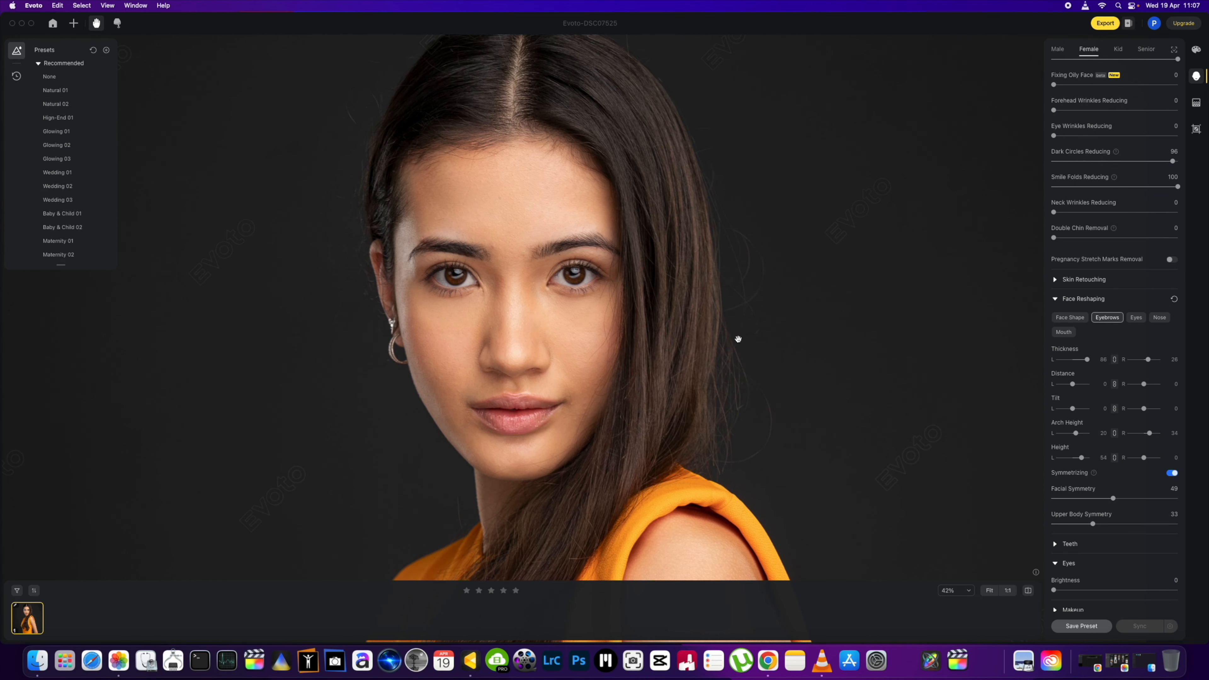
pyautogui.moveTo(1054, 590); pyautogui.dragTo(1114, 594)
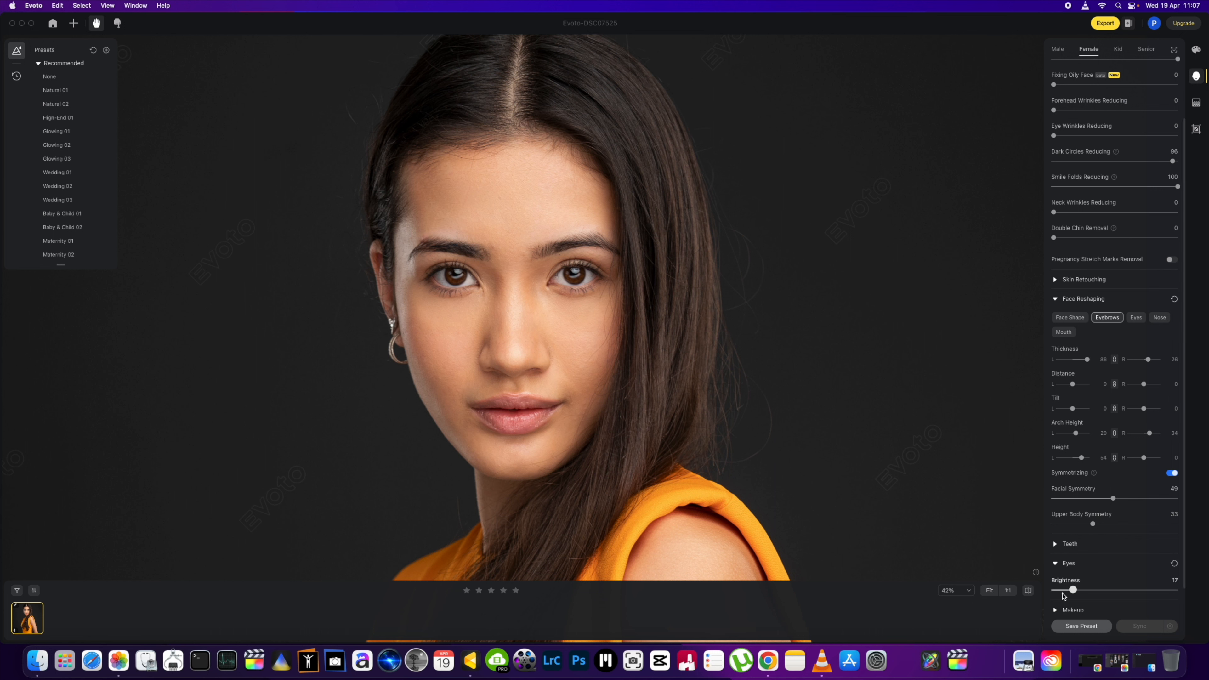
pyautogui.moveTo(1053, 591)
pyautogui.mouseDown()
pyautogui.moveTo(1089, 592)
pyautogui.moveTo(1075, 592)
pyautogui.mouseUp()
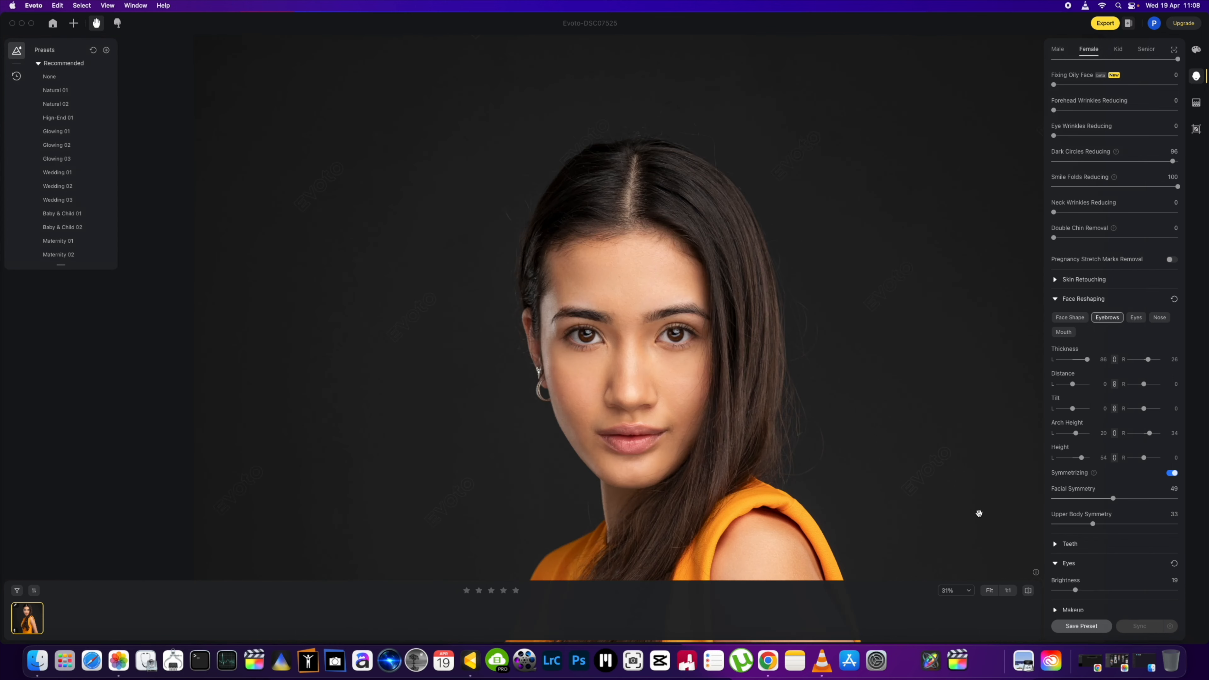
pyautogui.scroll(-3, 583, 300)
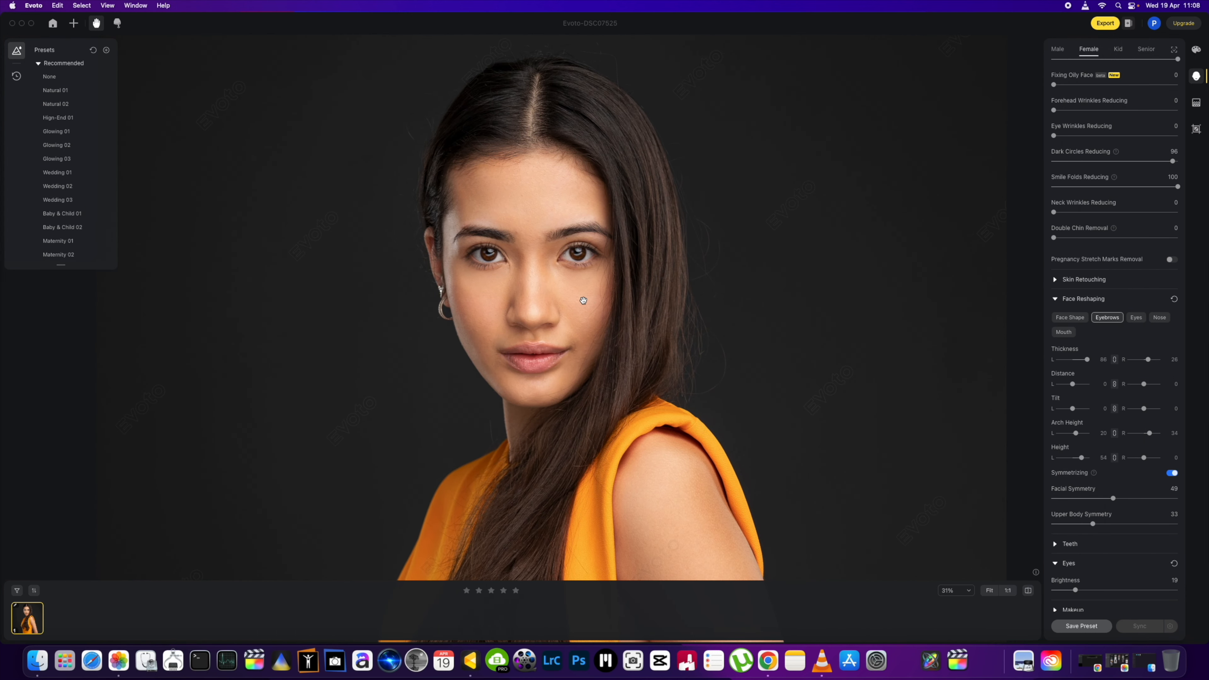
pyautogui.scroll(-2, 1109, 504)
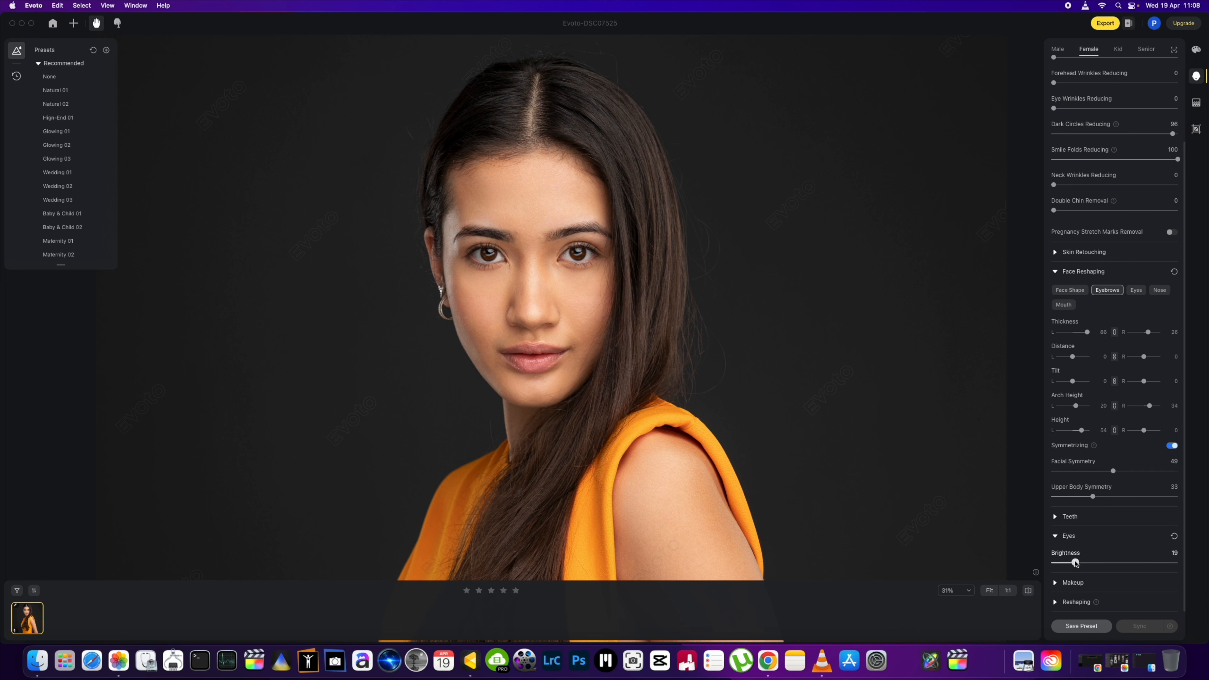
pyautogui.moveTo(1075, 563); pyautogui.dragTo(1094, 562)
# Step: Open the Makeup adjustments and bring the makeup presets into view
pyautogui.click(1056, 582)
pyautogui.scroll(-5, 1053, 493)
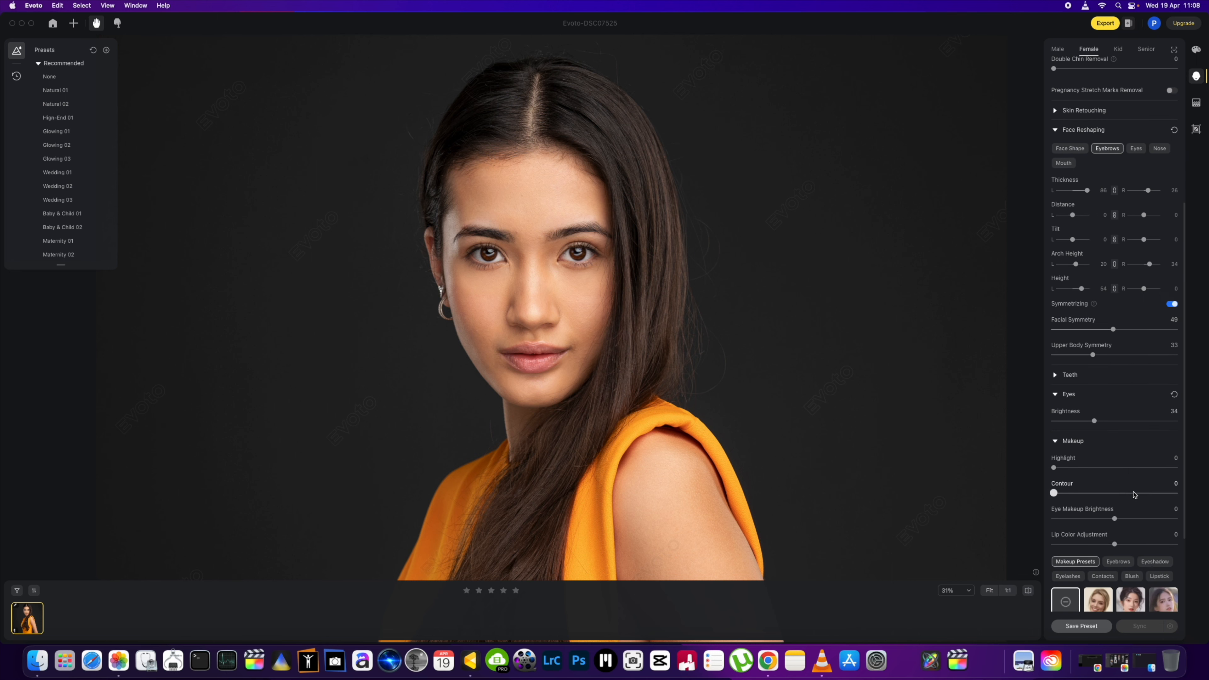
pyautogui.scroll(-1, 1132, 495)
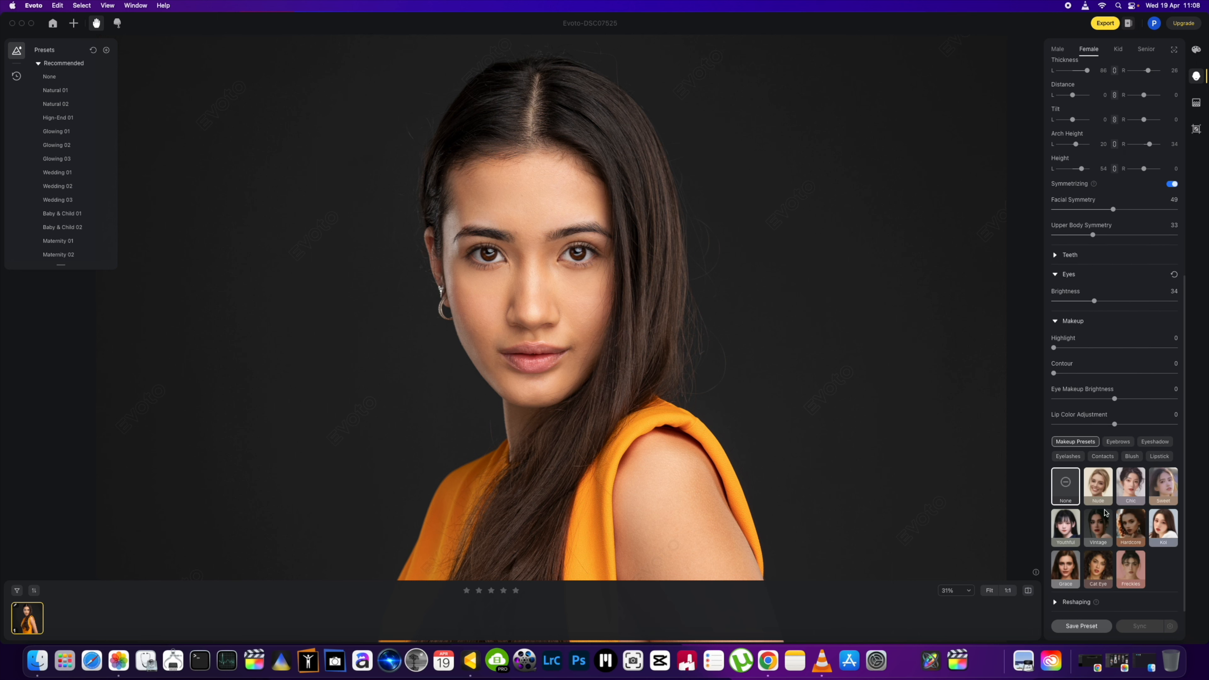
# Step: Try the Chic, Nude, Sweet, Youthful, Vintage and Hardcore makeup presets on the face
pyautogui.click(1134, 494)
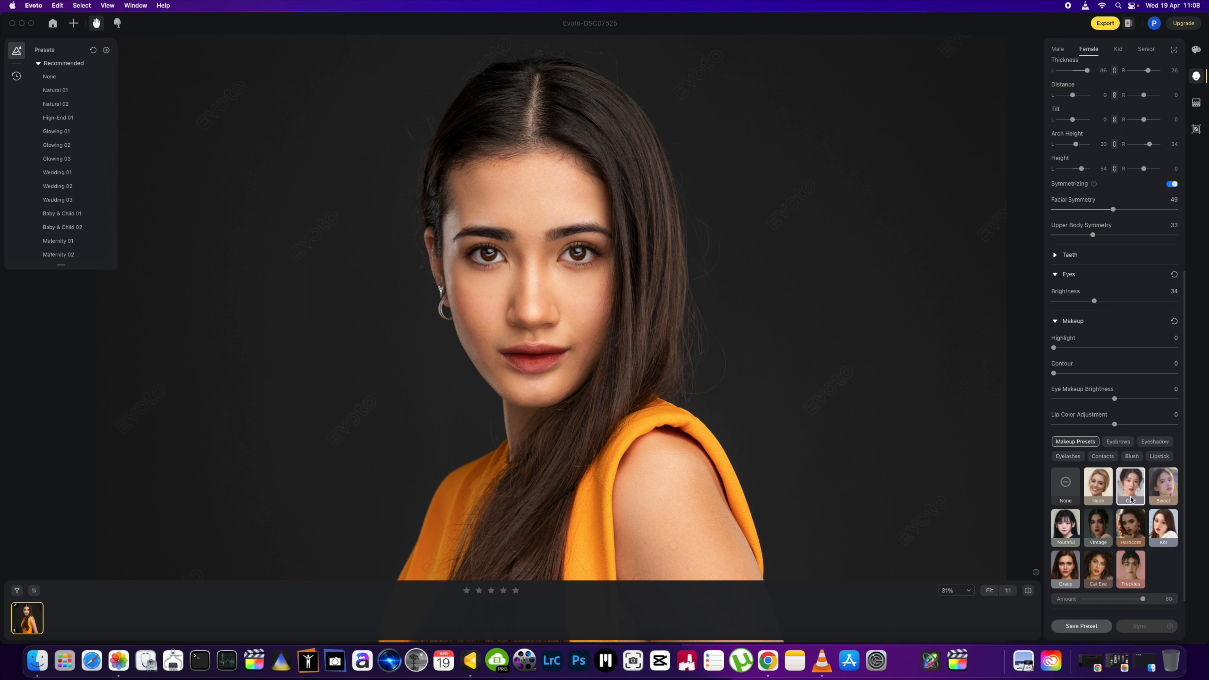
pyautogui.click(1097, 496)
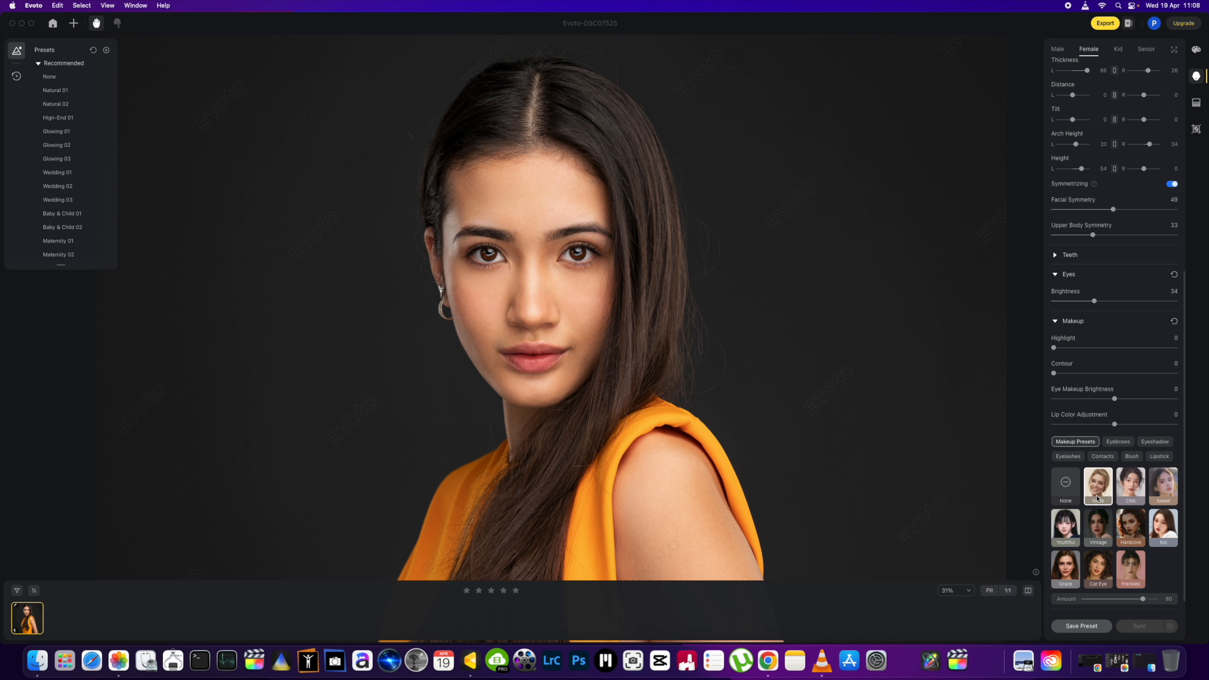
pyautogui.click(1133, 498)
pyautogui.click(1164, 494)
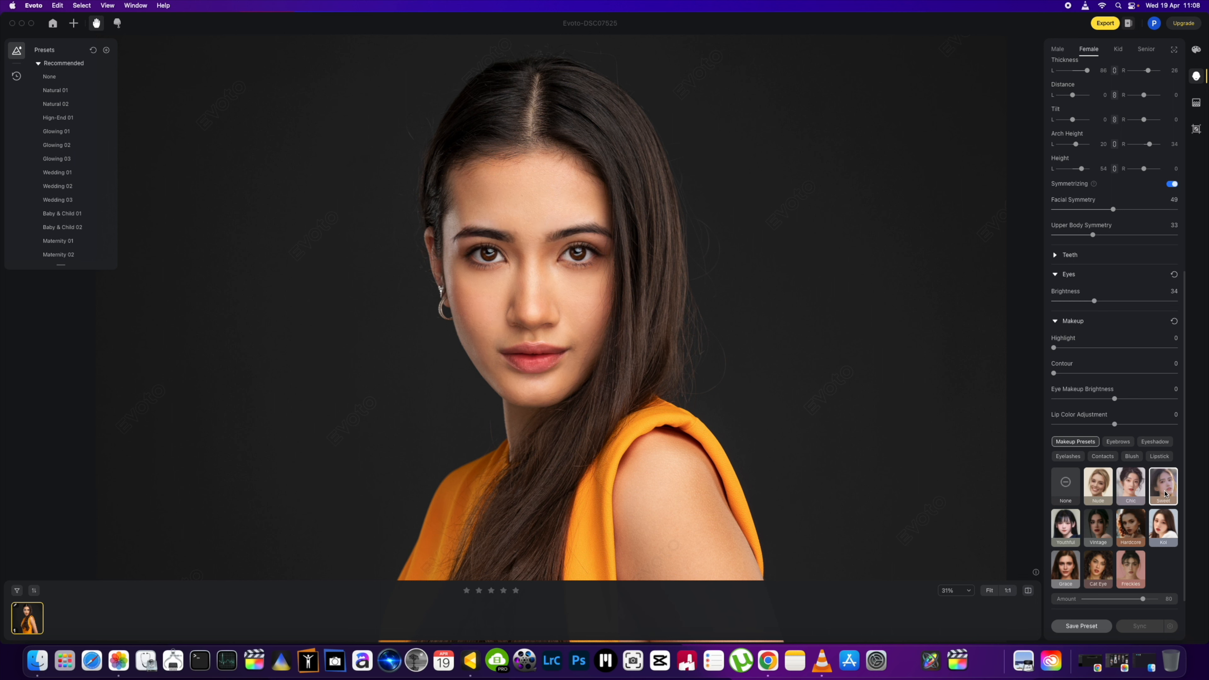
pyautogui.click(1065, 536)
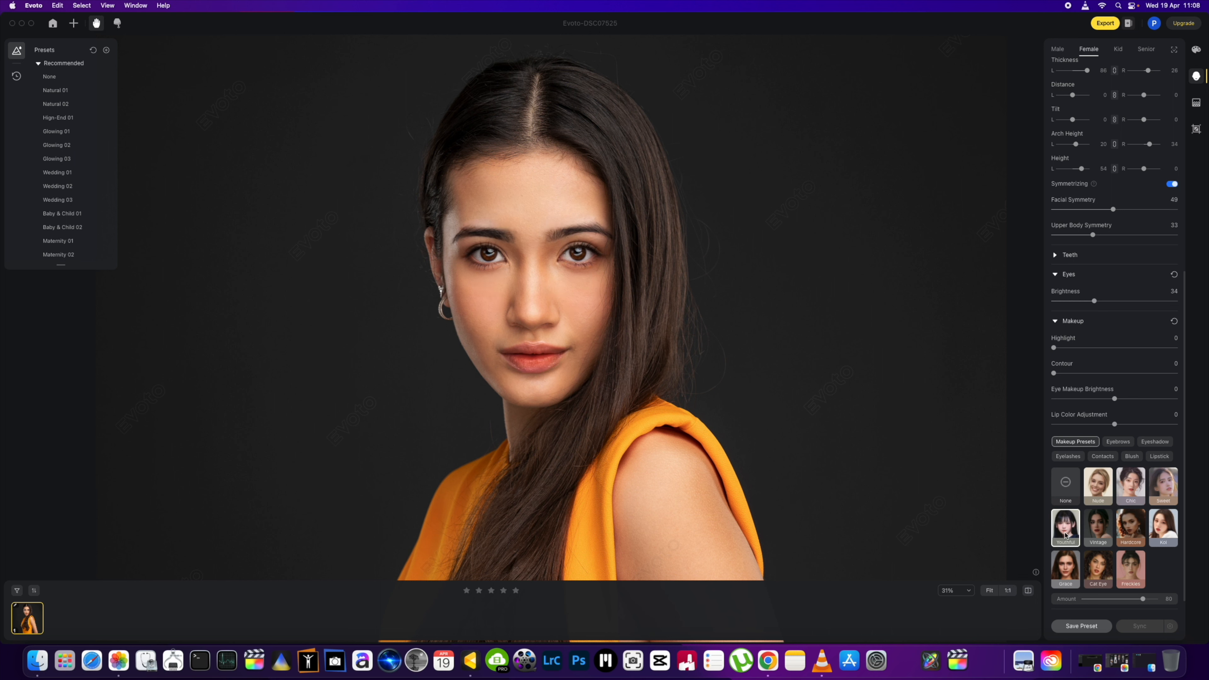
pyautogui.click(1102, 537)
pyautogui.click(1133, 536)
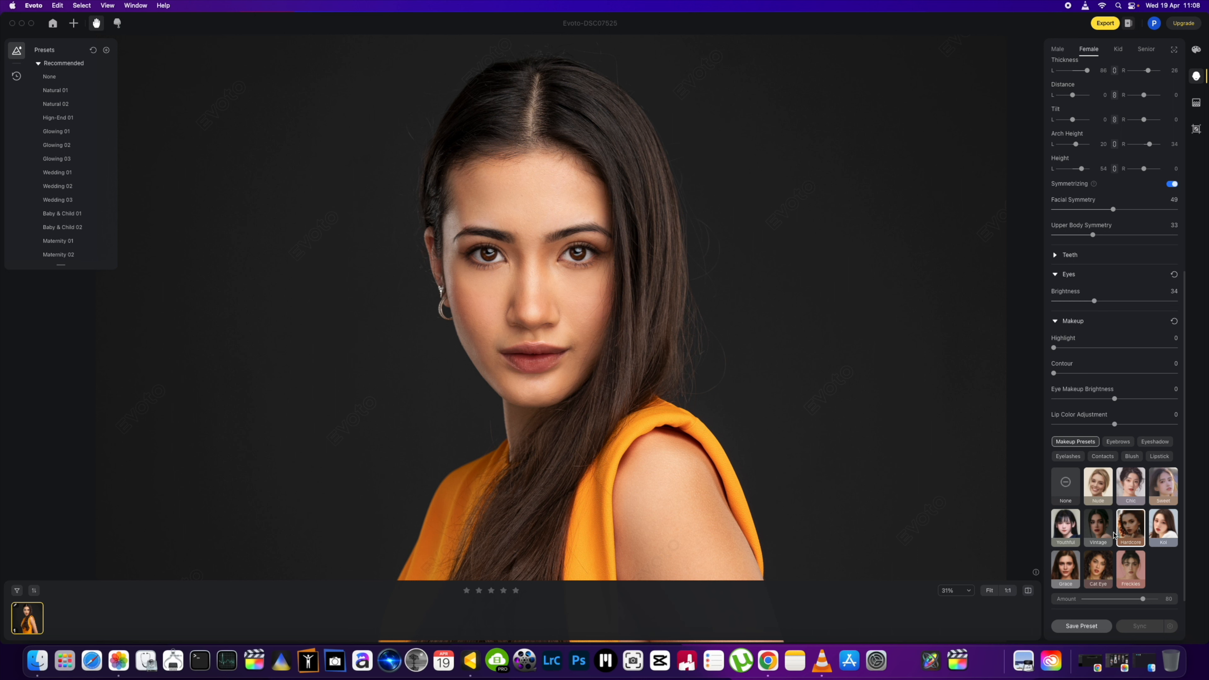
# Step: Compare Vintage and Hardcore again and try the remaining makeup presets, including Grace, Cat Eye and Freckles
pyautogui.click(1102, 535)
pyautogui.click(1132, 537)
pyautogui.click(1167, 534)
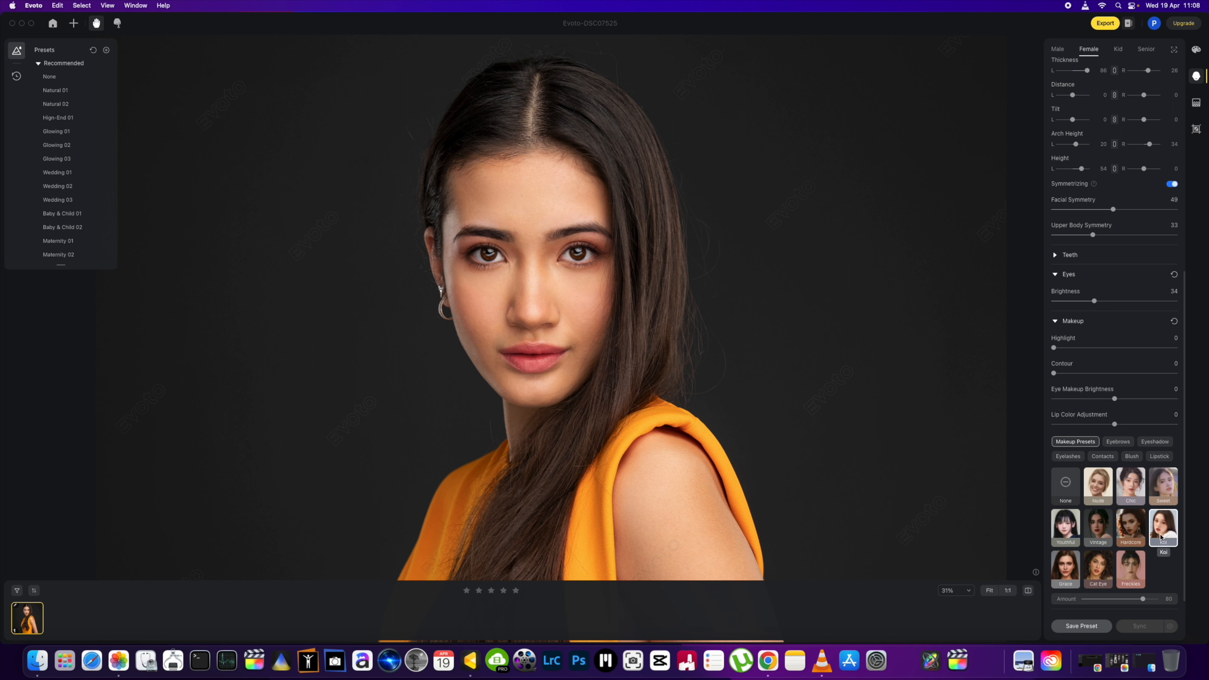
pyautogui.click(1071, 575)
pyautogui.click(1104, 576)
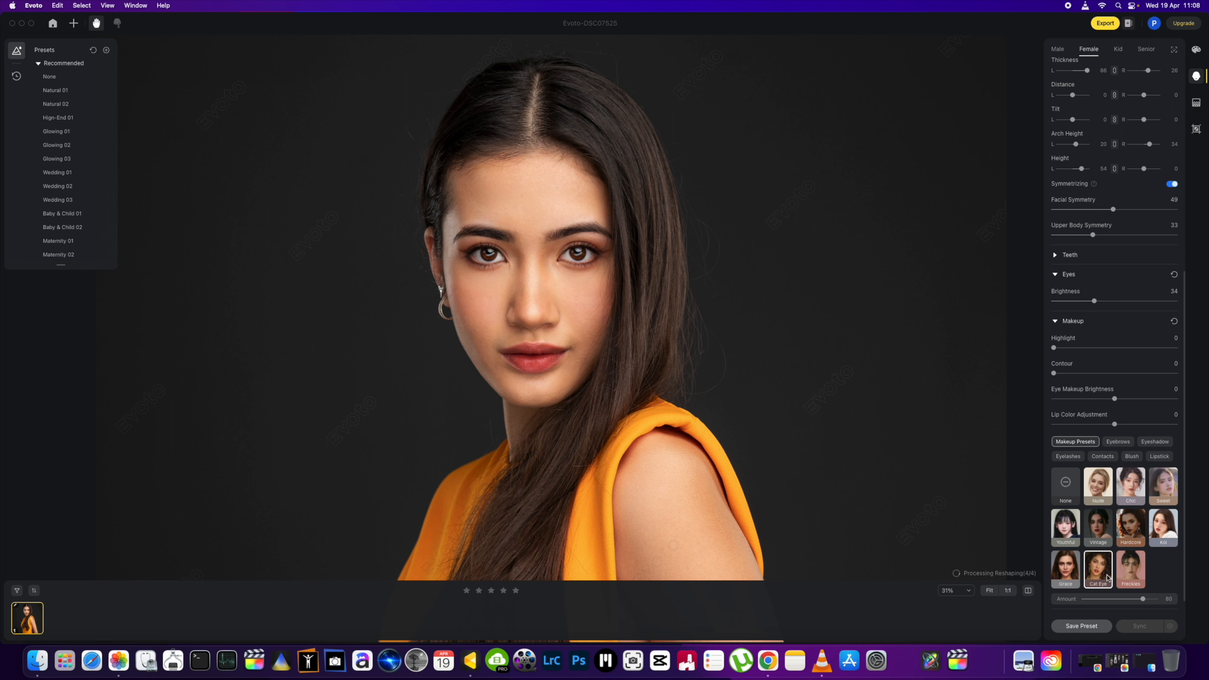
pyautogui.click(1131, 576)
pyautogui.click(1077, 578)
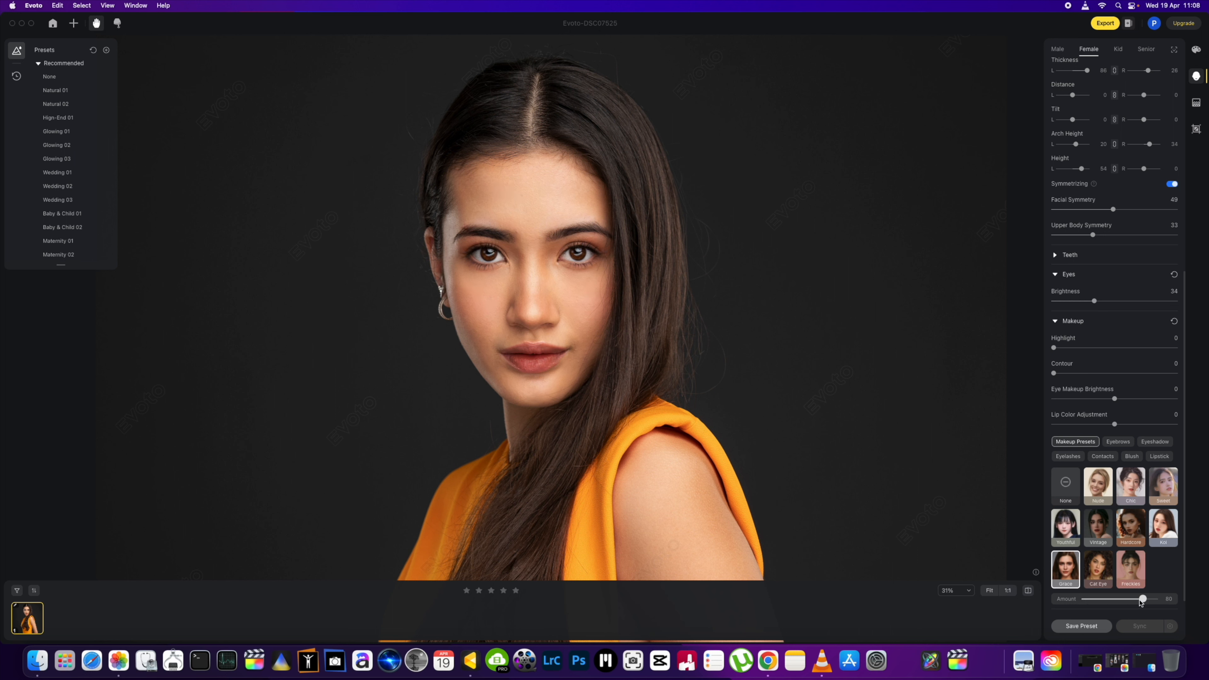
pyautogui.moveTo(1143, 598)
pyautogui.mouseDown()
pyautogui.moveTo(1052, 605)
pyautogui.moveTo(1147, 612)
pyautogui.mouseUp()
# Step: Apply the Nude makeup preset and raise its amount slightly
pyautogui.click(1097, 487)
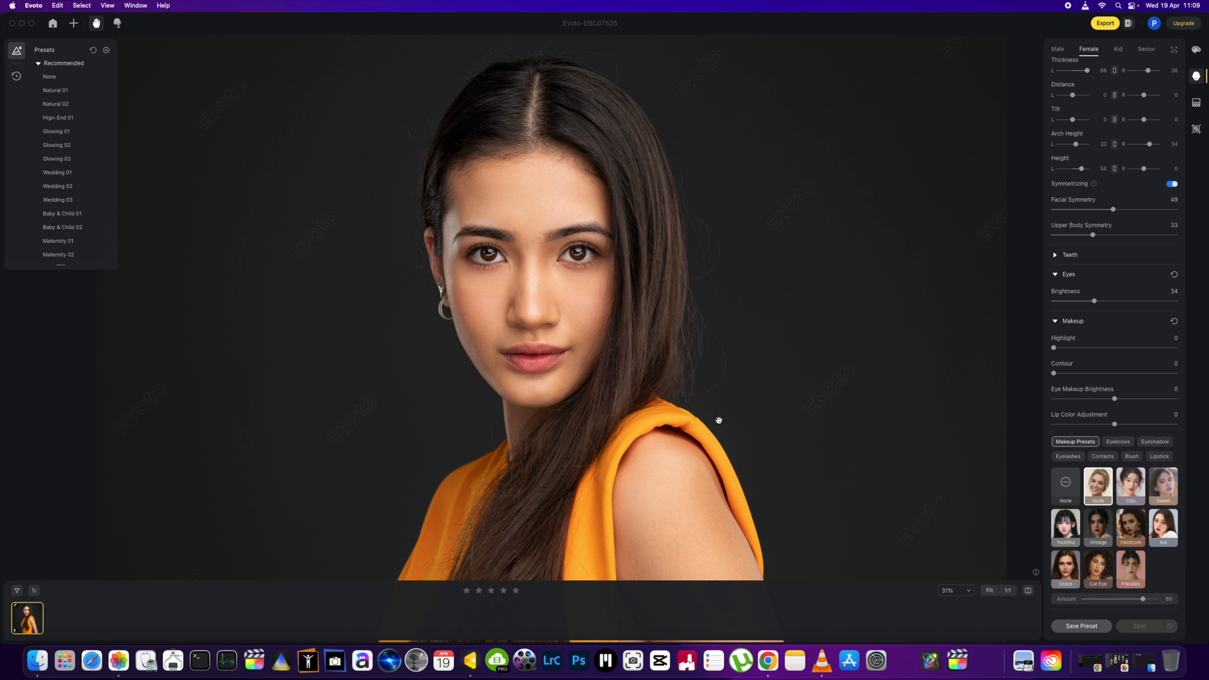
pyautogui.moveTo(1142, 601)
pyautogui.mouseDown()
pyautogui.moveTo(1162, 601)
pyautogui.moveTo(1114, 600)
pyautogui.moveTo(1147, 599)
pyautogui.mouseUp()
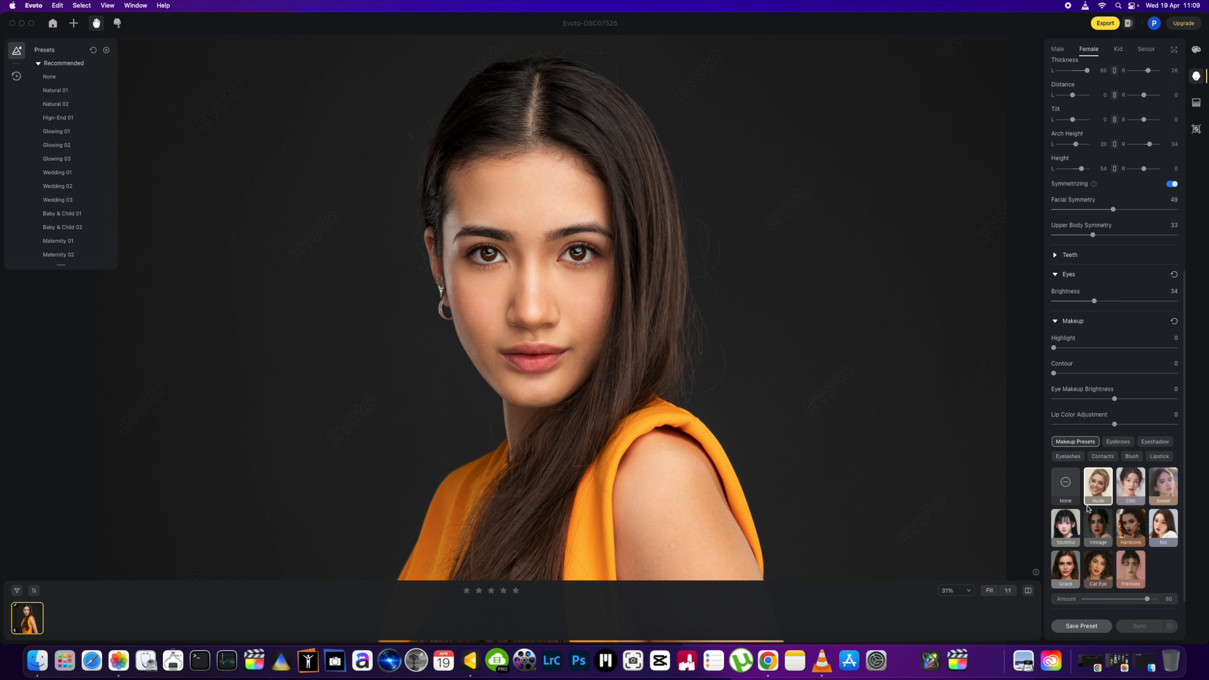
# Step: Try eyelash styles 01 to 05 on the eyes, testing style 01 at a higher amount
pyautogui.click(1110, 442)
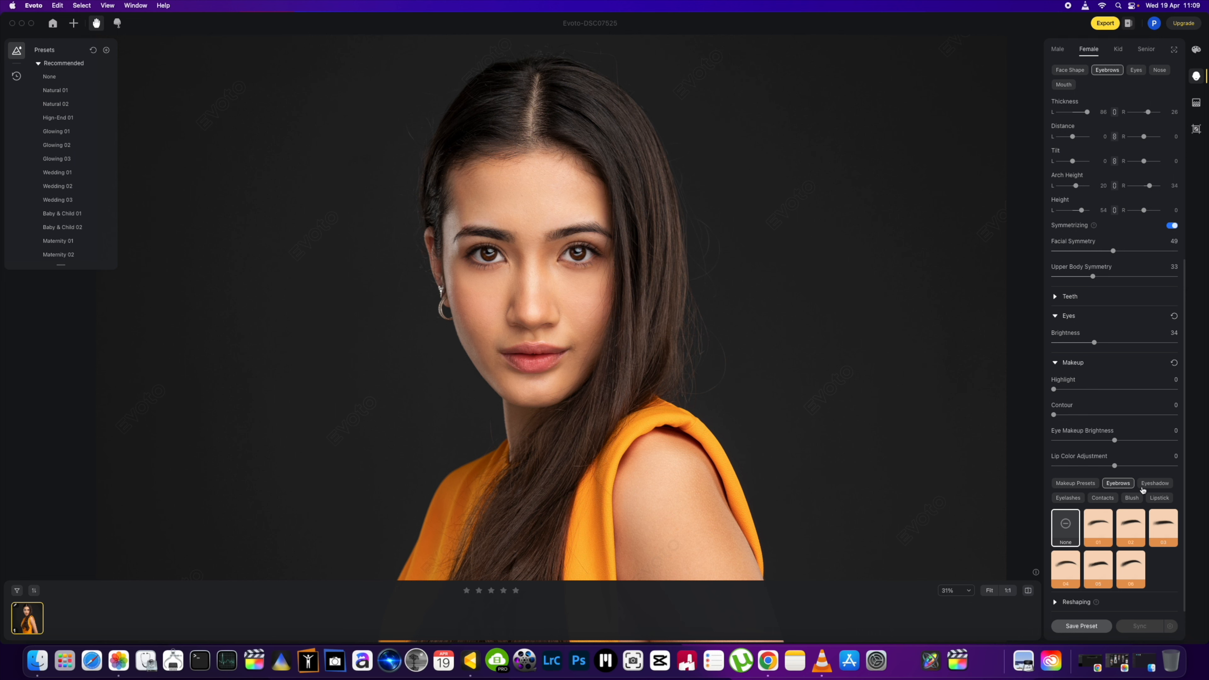
pyautogui.click(1068, 498)
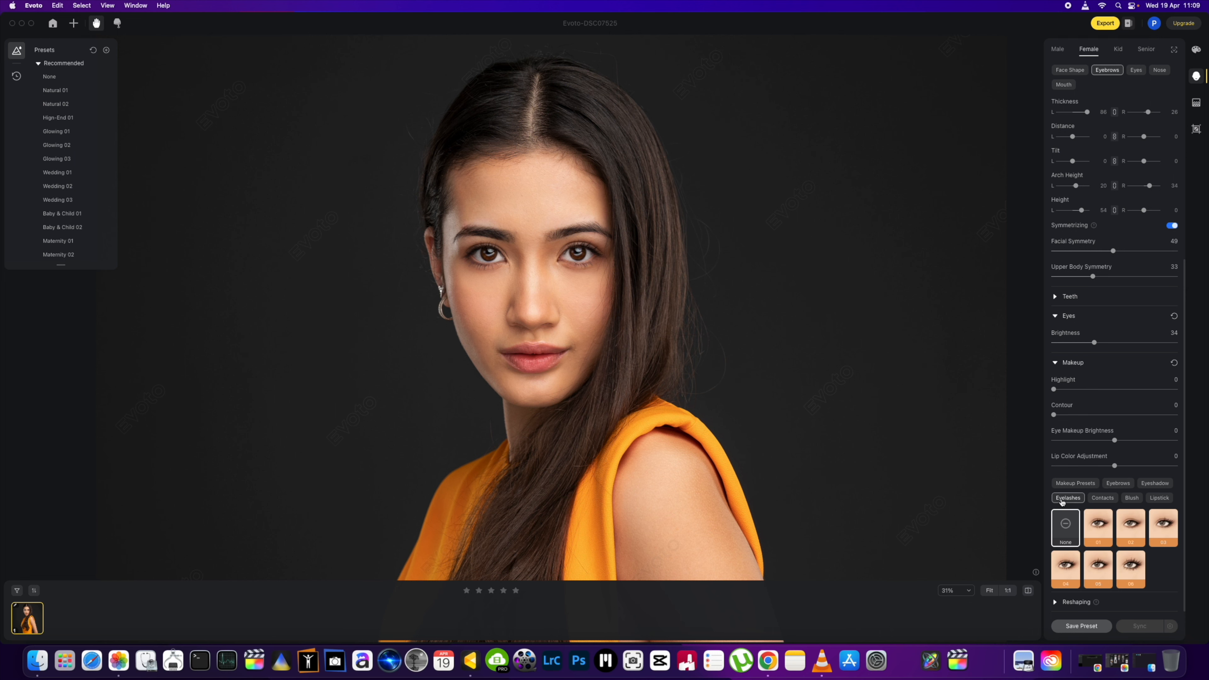
pyautogui.scroll(3, 519, 229)
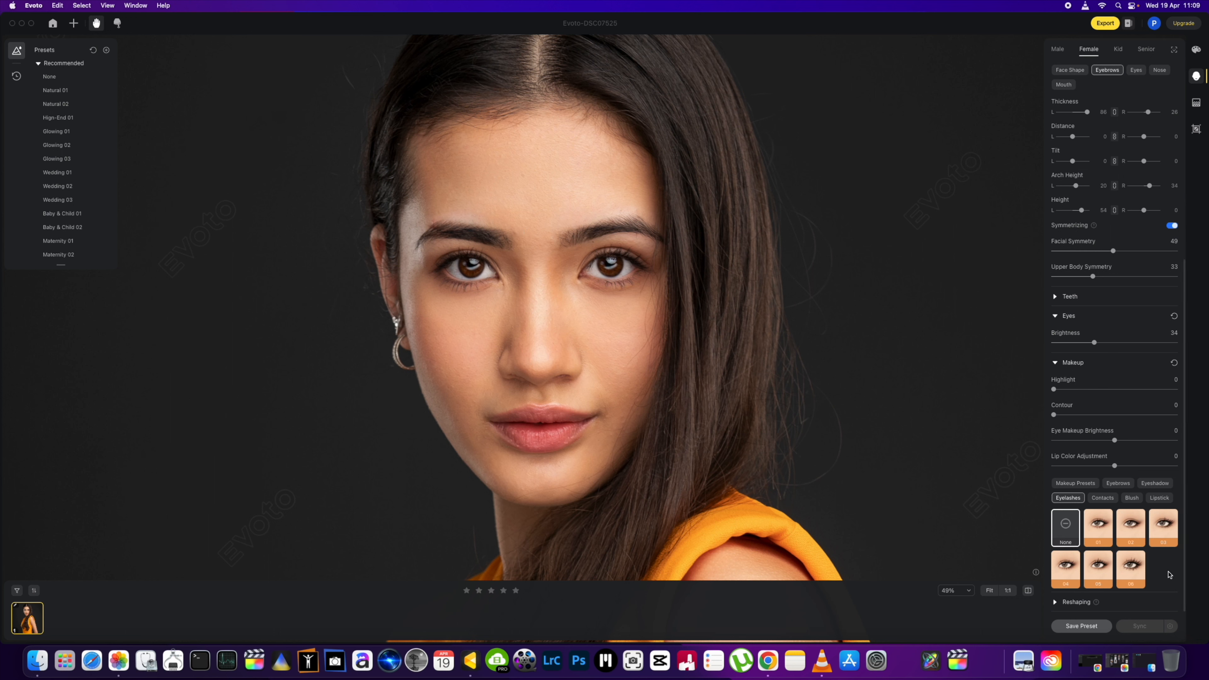
pyautogui.click(1098, 529)
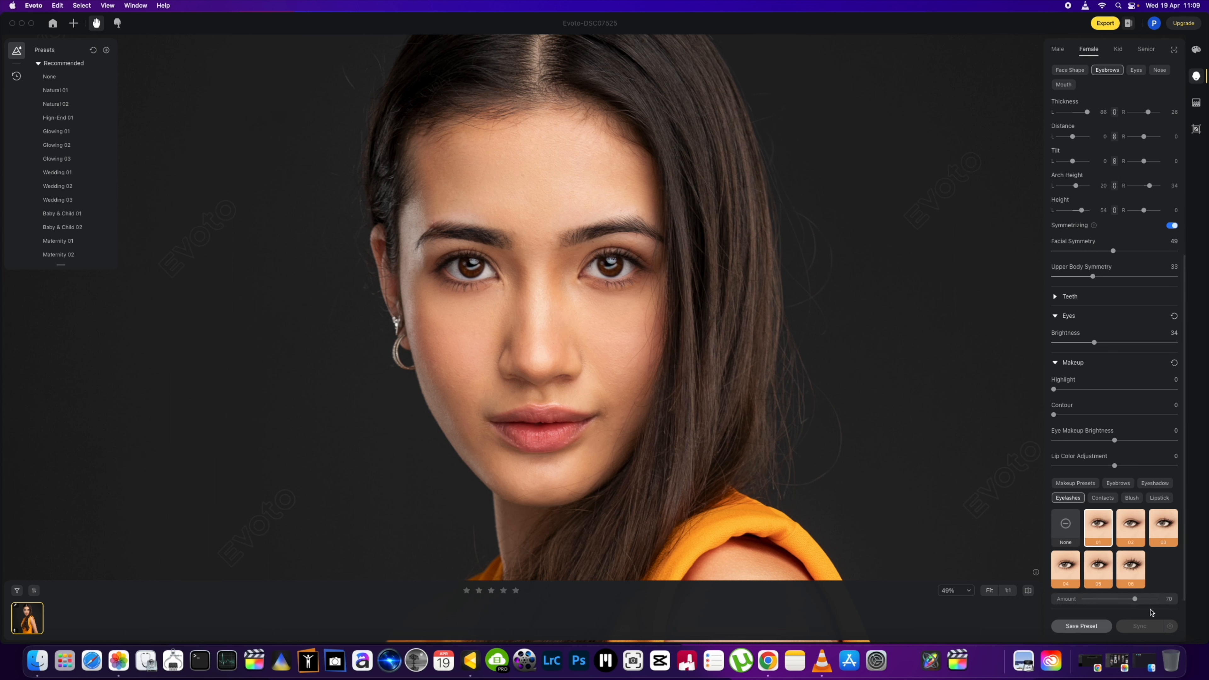
pyautogui.moveTo(1136, 599); pyautogui.dragTo(1172, 599)
pyautogui.click(1138, 535)
pyautogui.click(1150, 539)
pyautogui.click(1065, 570)
pyautogui.click(1106, 574)
# Step: Apply eyelash style 06 at an amount of 100
pyautogui.click(1132, 569)
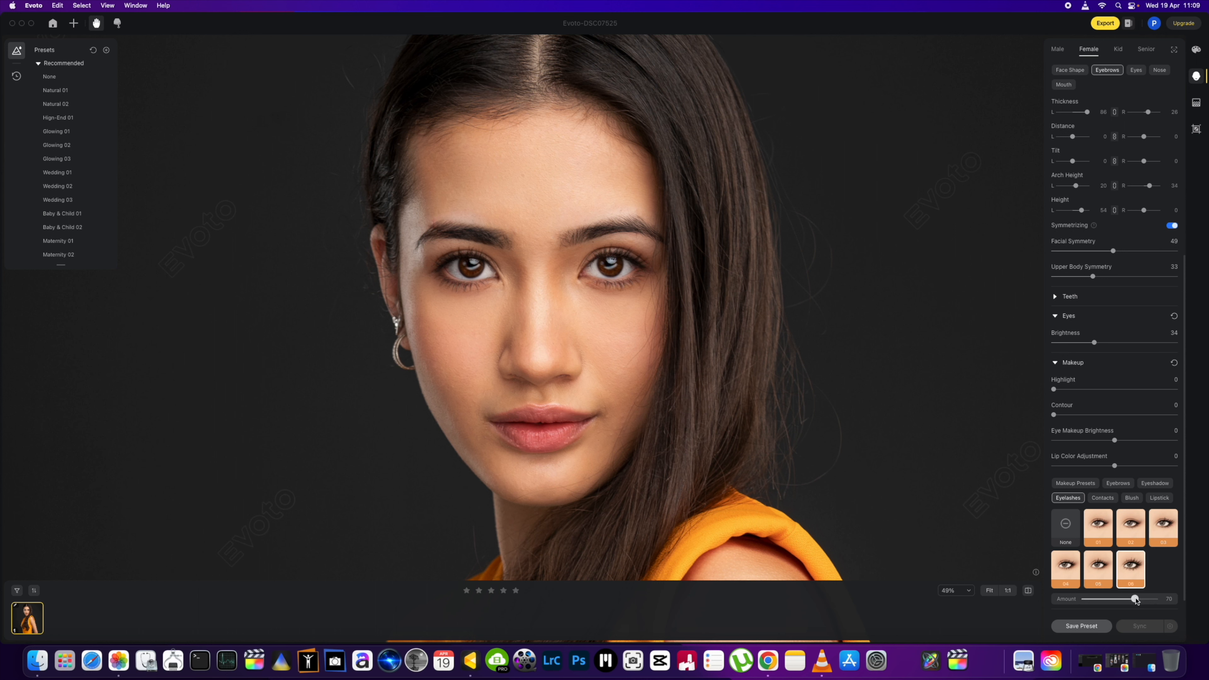
pyautogui.moveTo(1136, 601); pyautogui.dragTo(1161, 603)
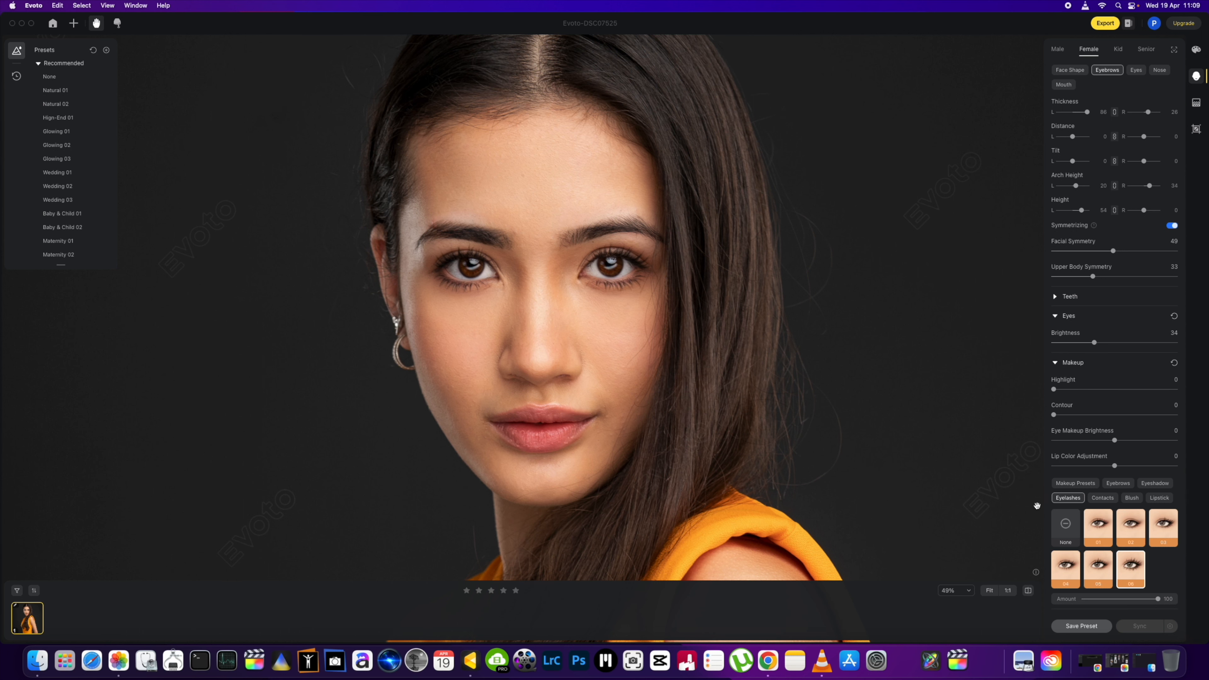
pyautogui.scroll(-2, 771, 445)
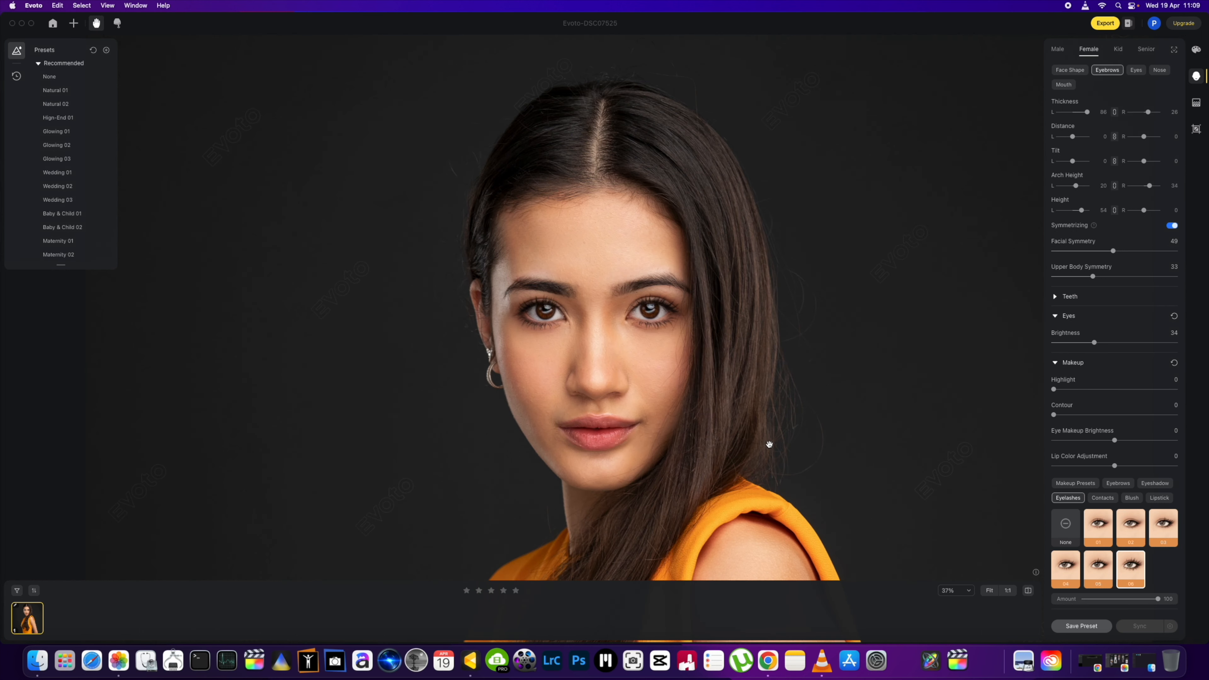
# Step: Try contact lens colours 06, 05, 01, 02 and 03 on the eyes, reducing the amount of 02 to 0
pyautogui.click(1102, 499)
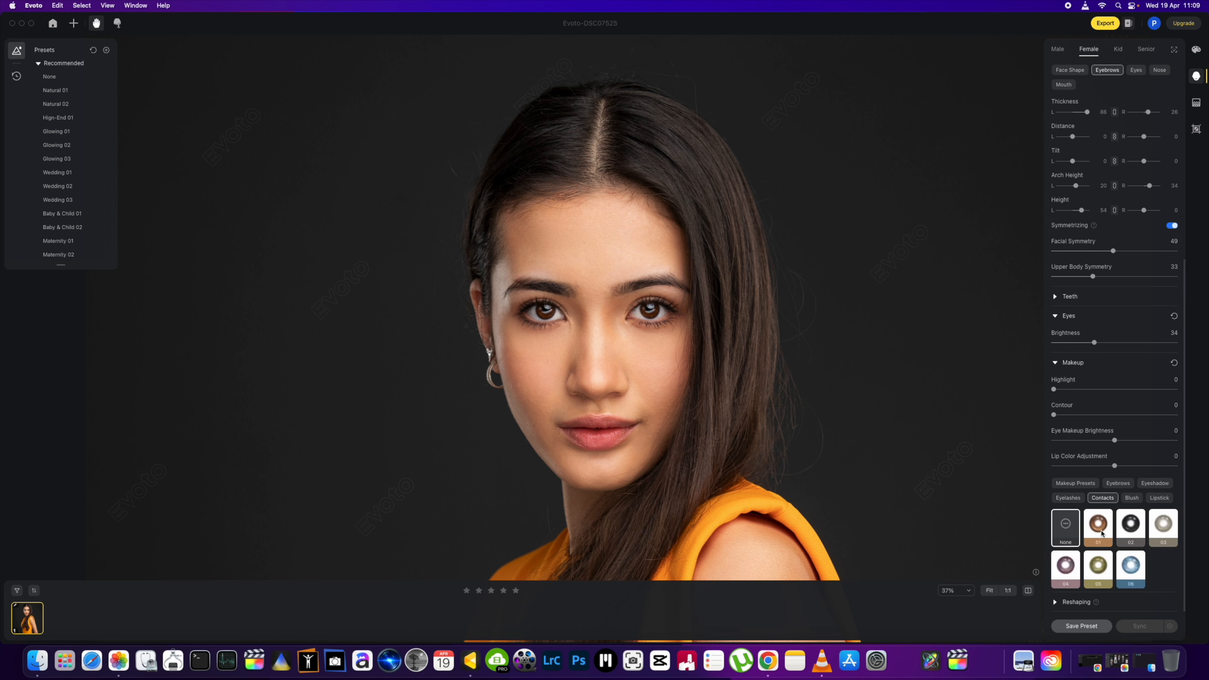
pyautogui.click(1132, 573)
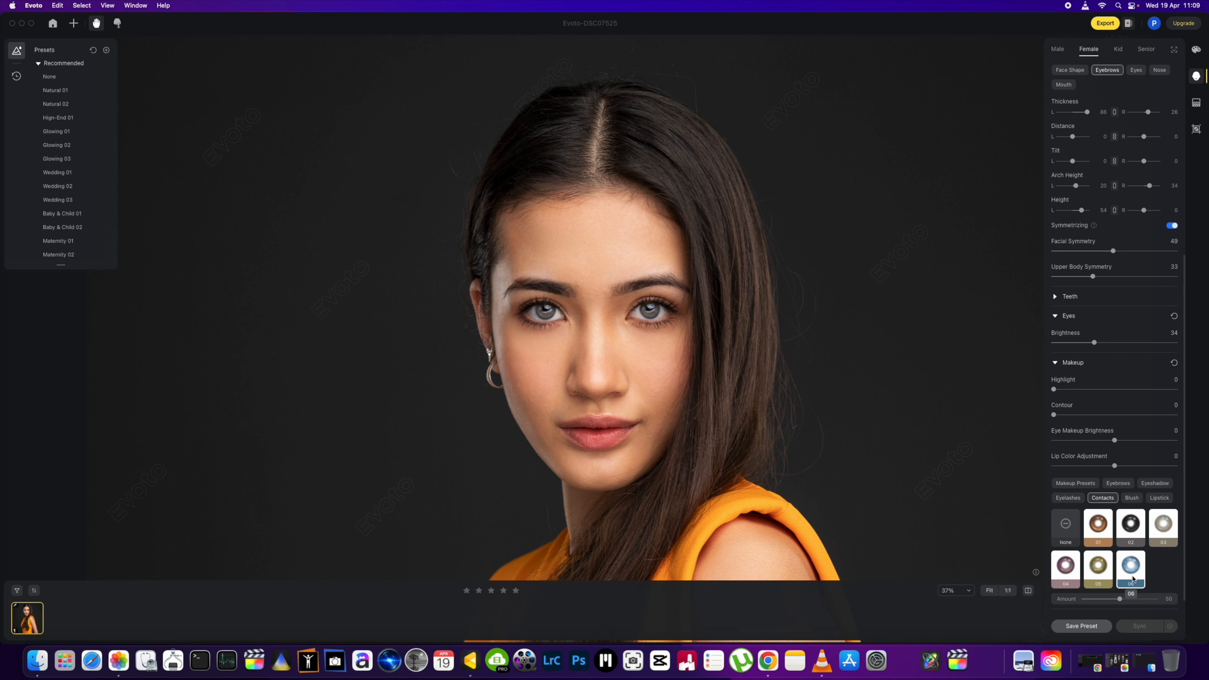
pyautogui.click(1106, 572)
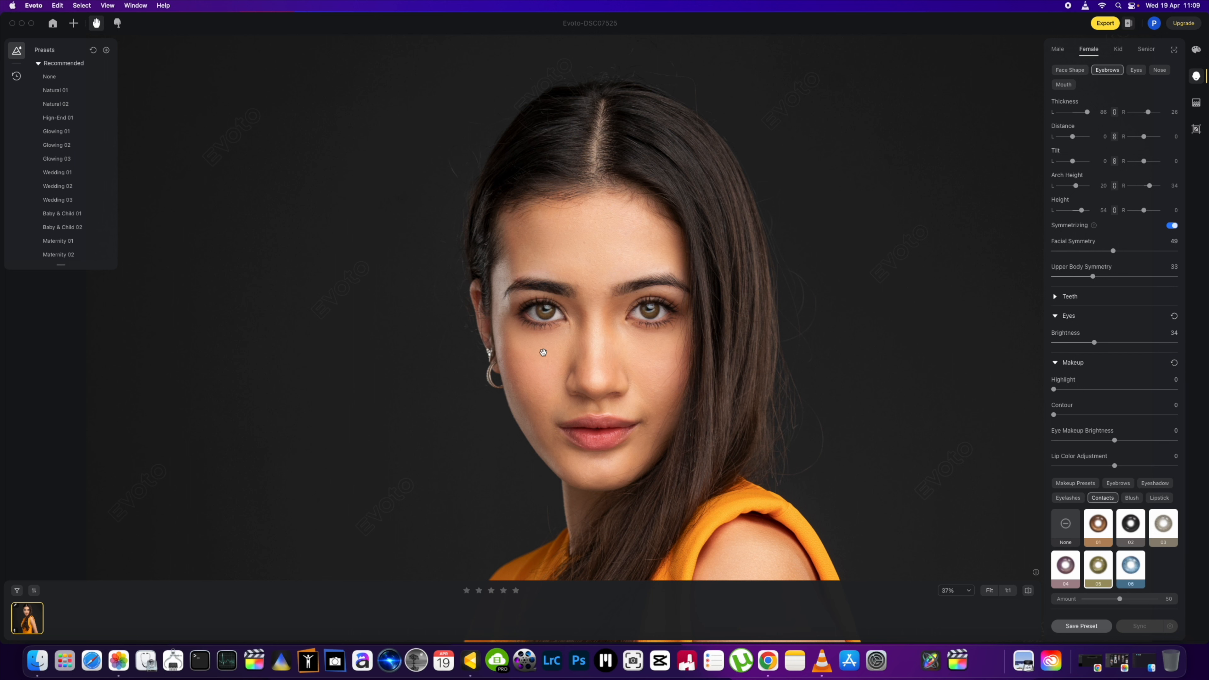
pyautogui.click(1099, 526)
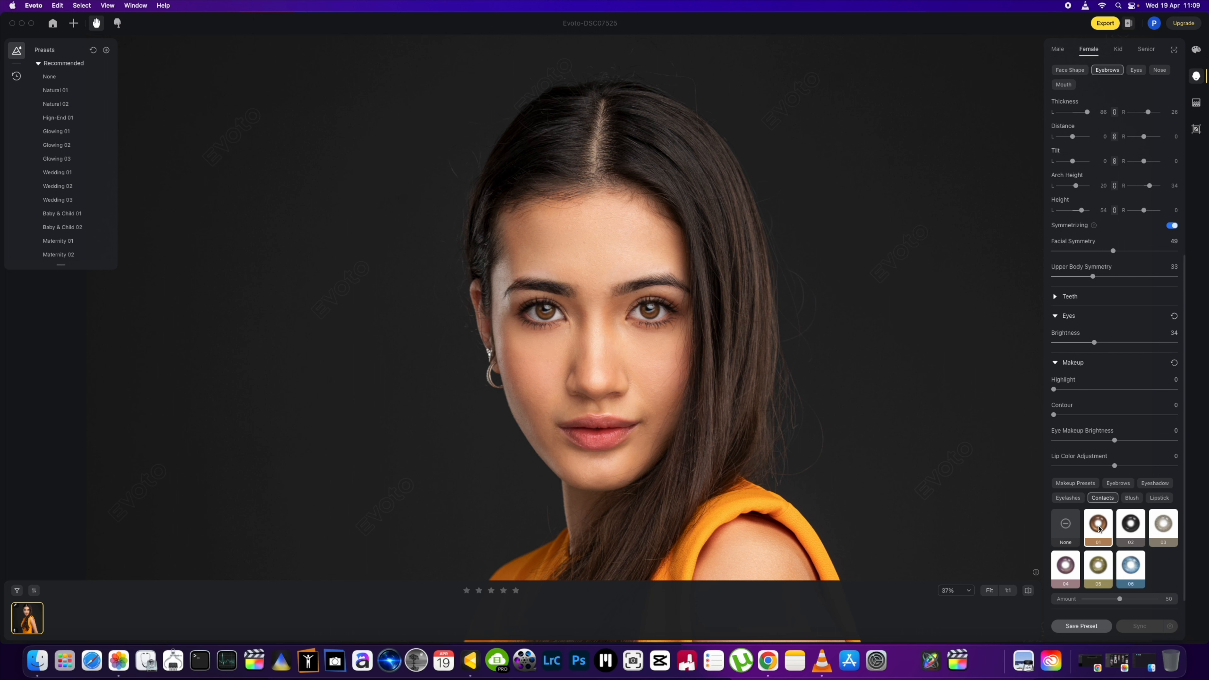
pyautogui.click(1132, 528)
pyautogui.moveTo(1120, 599); pyautogui.dragTo(1073, 605)
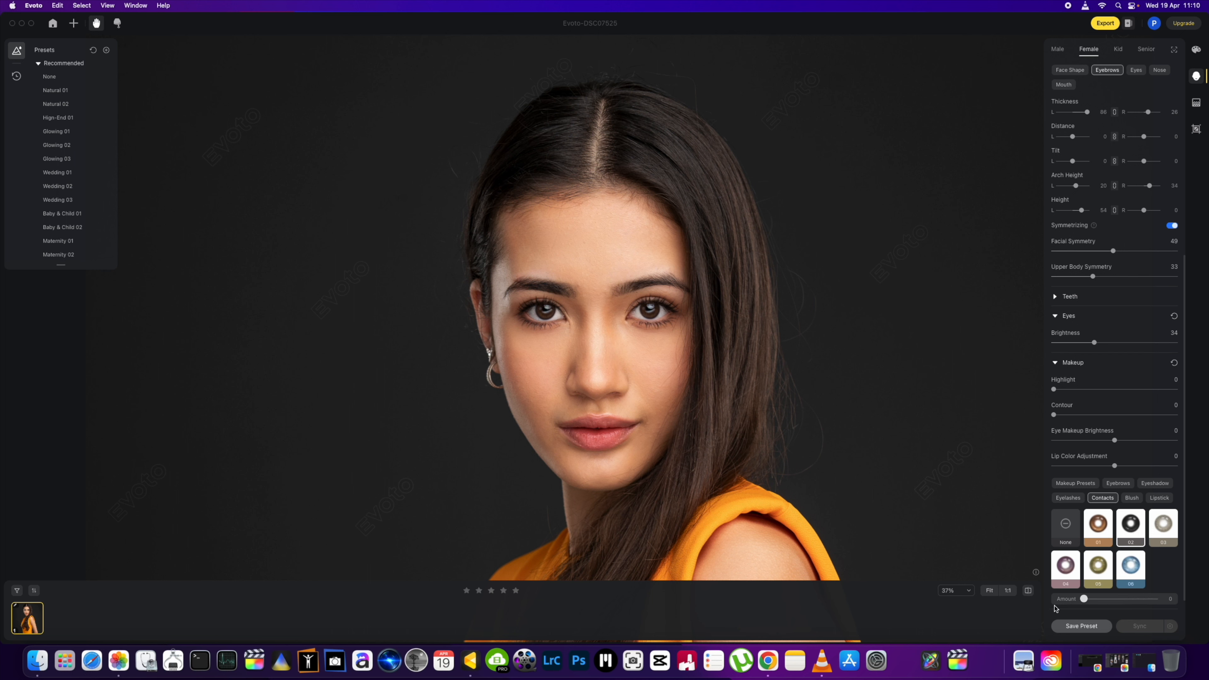
pyautogui.click(1167, 518)
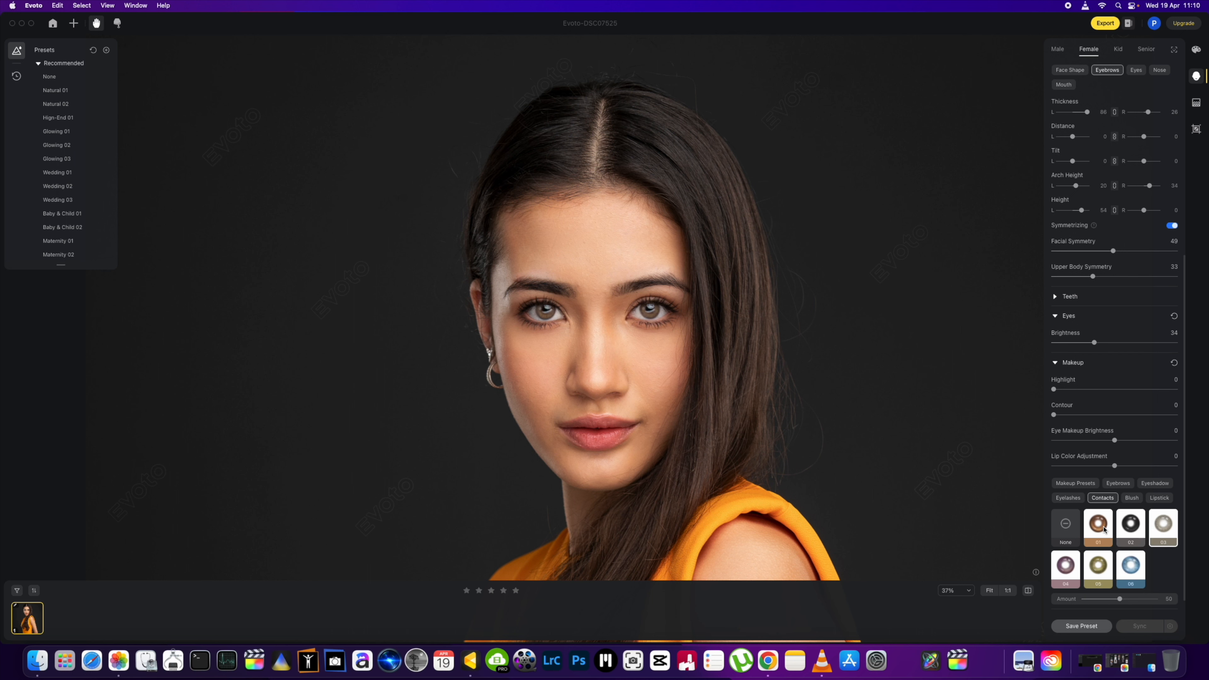
# Step: Apply contact lens colour 01 and keep its amount just above 0
pyautogui.click(1099, 528)
pyautogui.moveTo(1120, 599); pyautogui.dragTo(1060, 604)
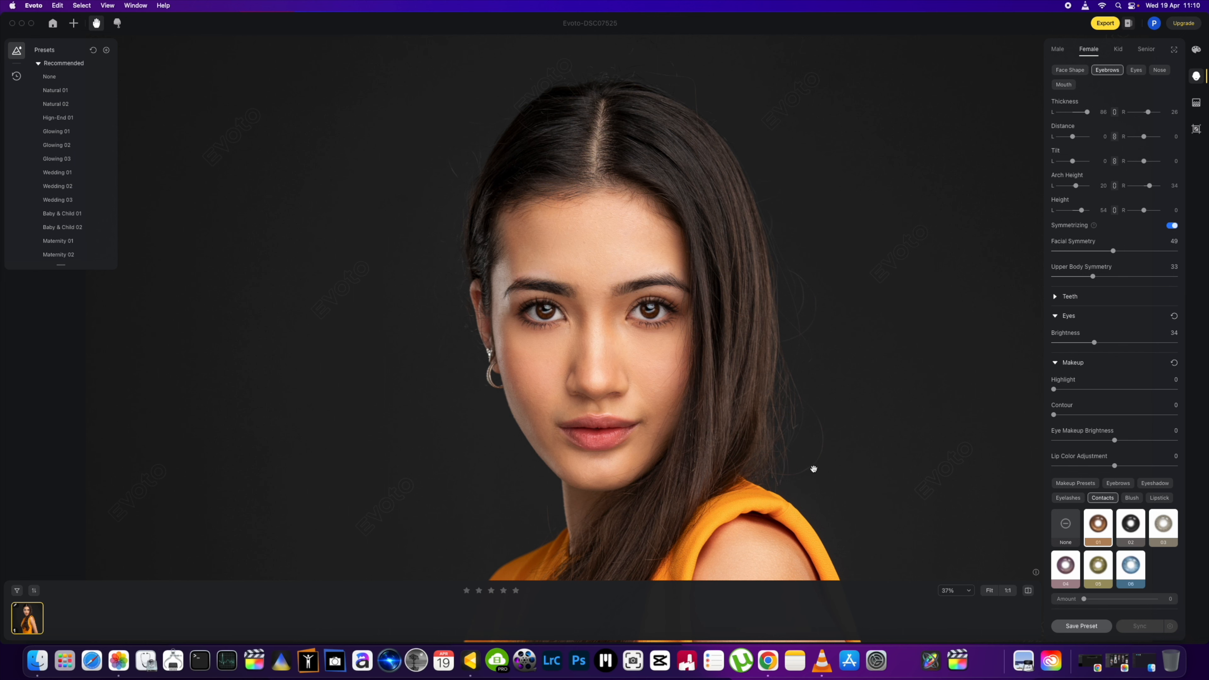
pyautogui.scroll(2, 603, 328)
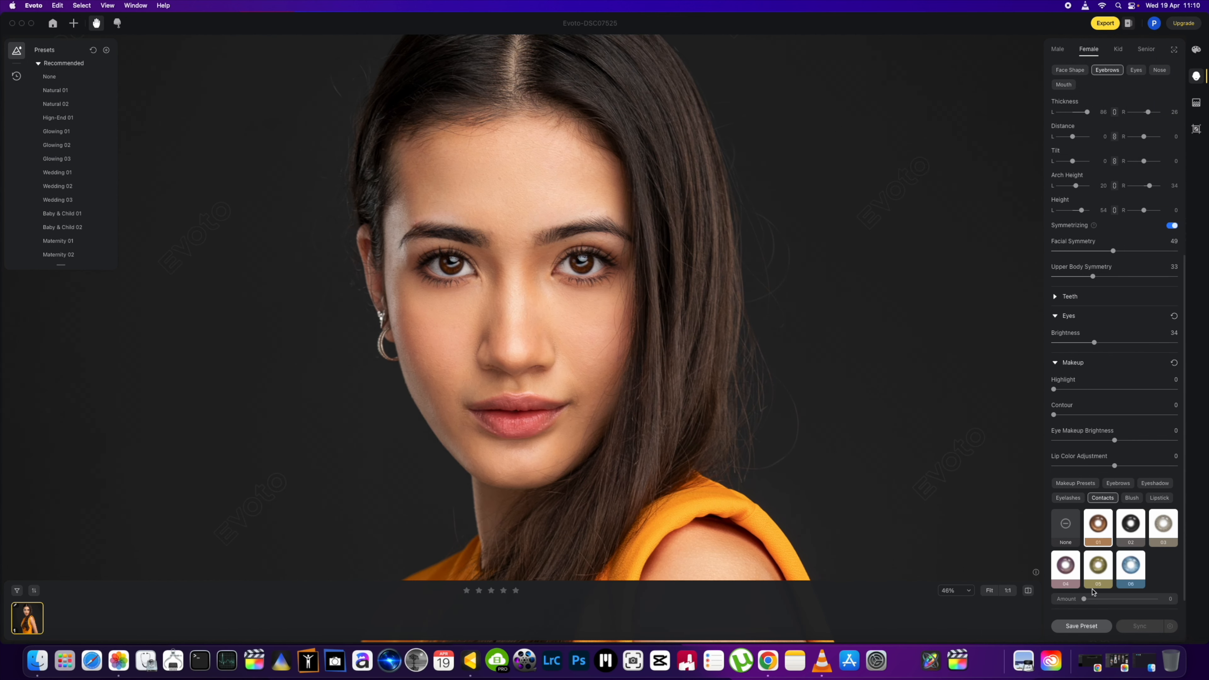
pyautogui.moveTo(1083, 599); pyautogui.dragTo(1091, 602)
# Step: Apply lipstick shade 07 to the lips and bring its texture options into view
pyautogui.click(1159, 498)
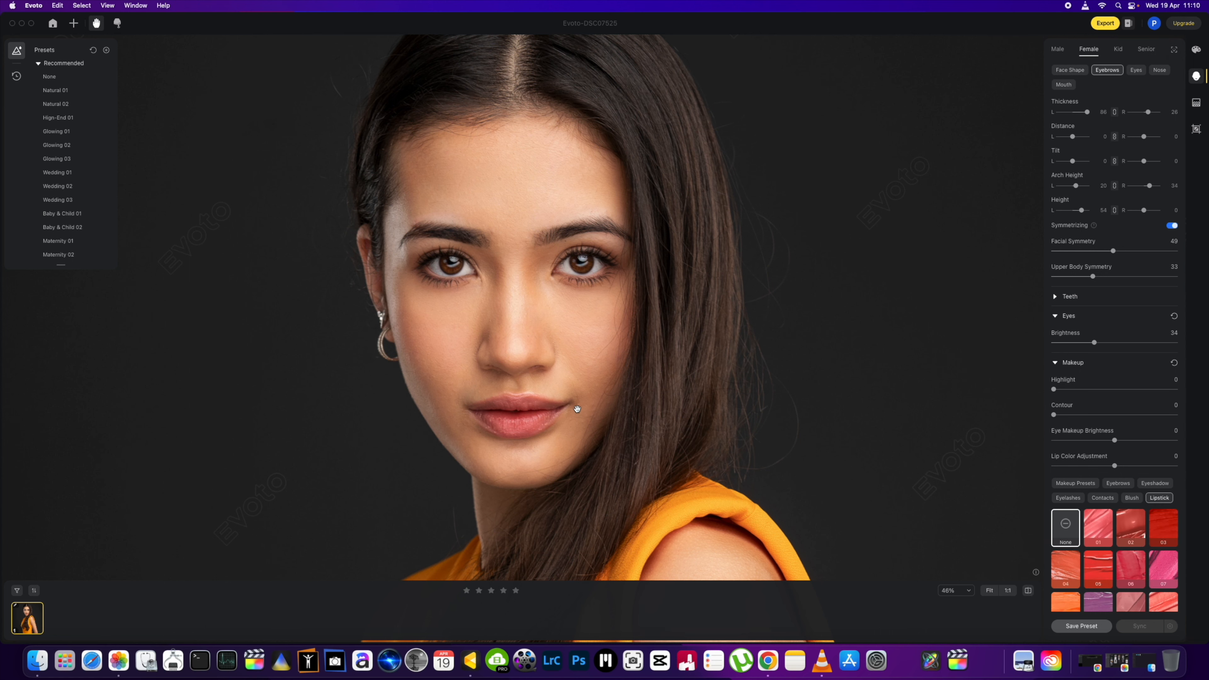
pyautogui.scroll(-5, 577, 409)
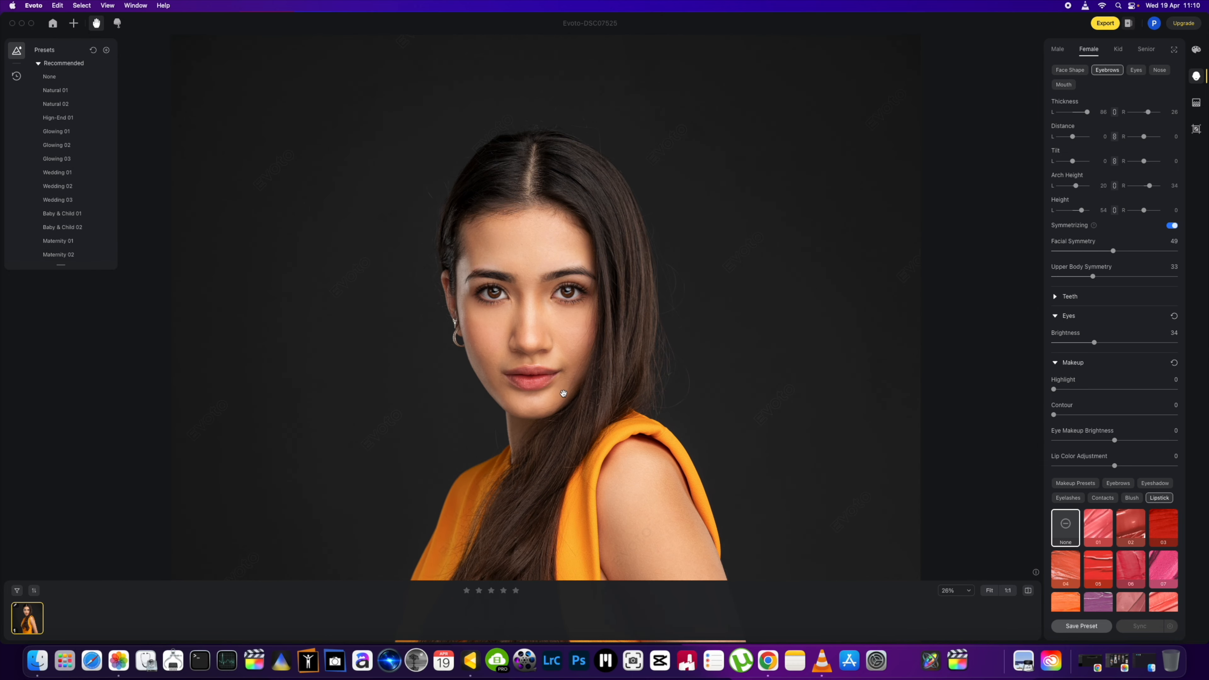
pyautogui.scroll(3, 564, 394)
pyautogui.scroll(-4, 563, 394)
pyautogui.scroll(1, 561, 403)
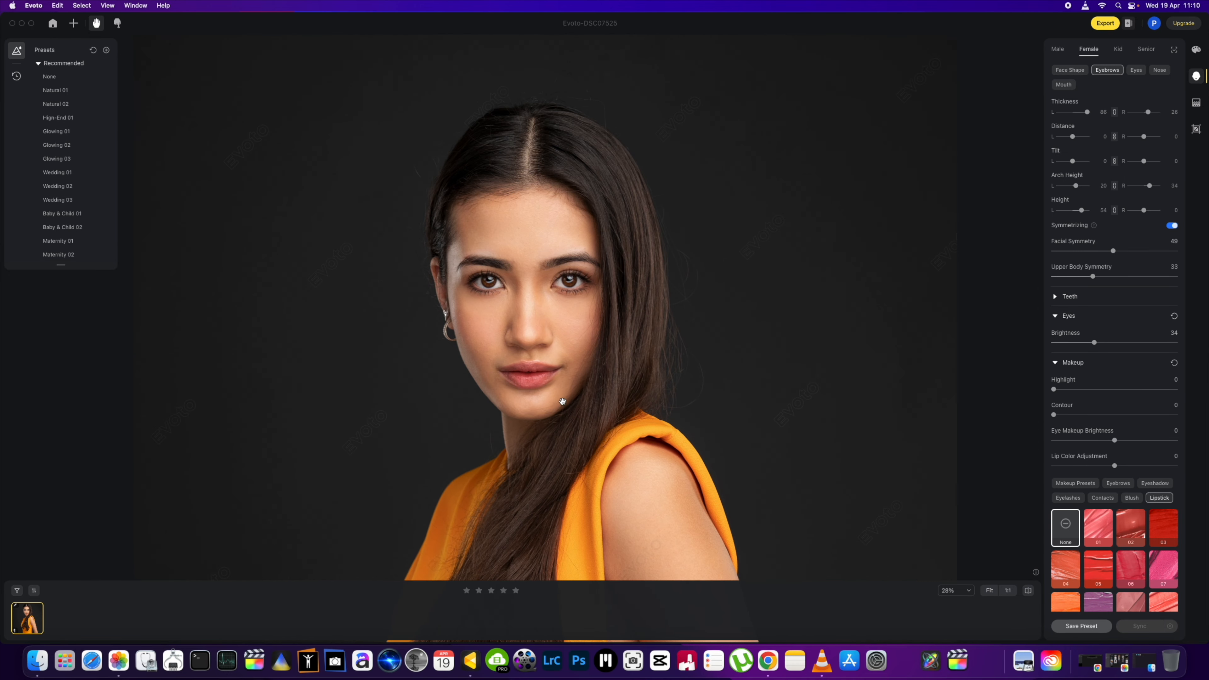
pyautogui.scroll(-2, 1127, 553)
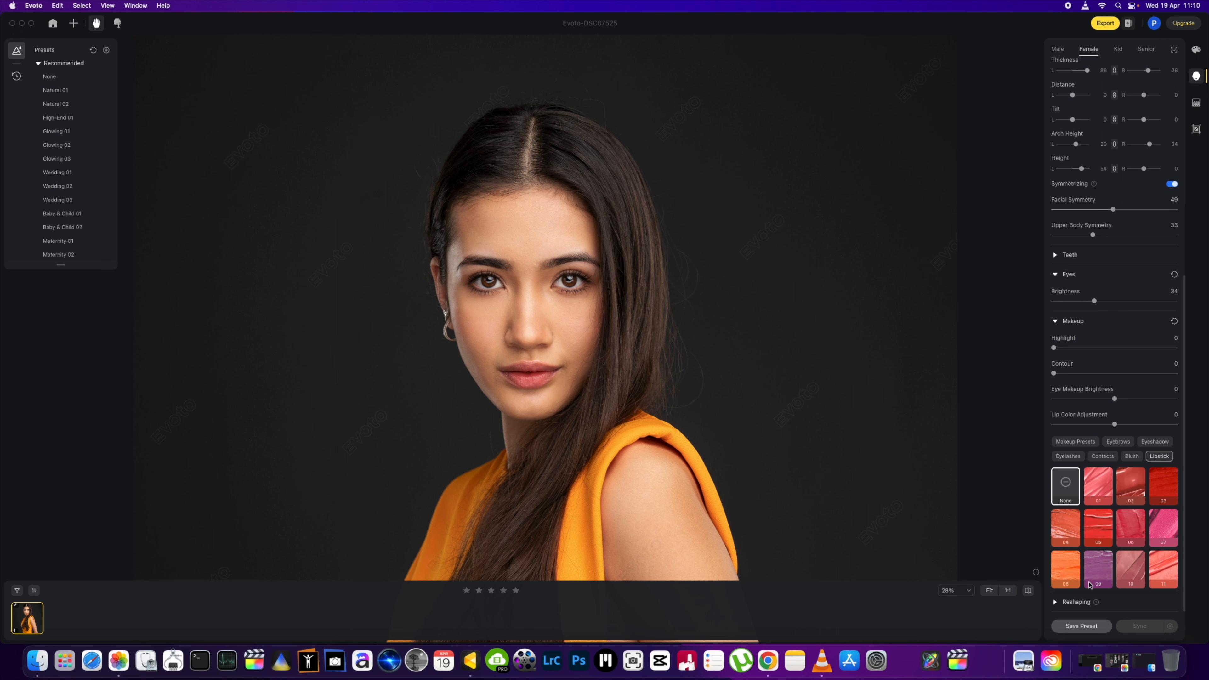
pyautogui.click(1163, 533)
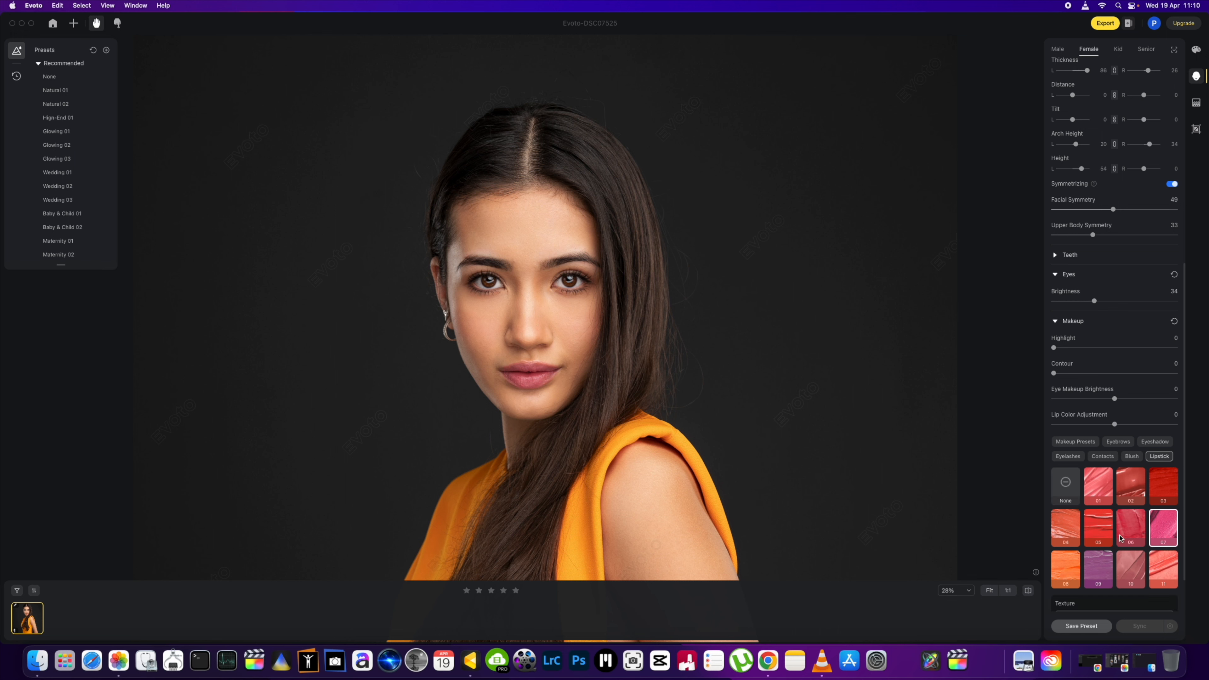
pyautogui.scroll(-2, 1067, 539)
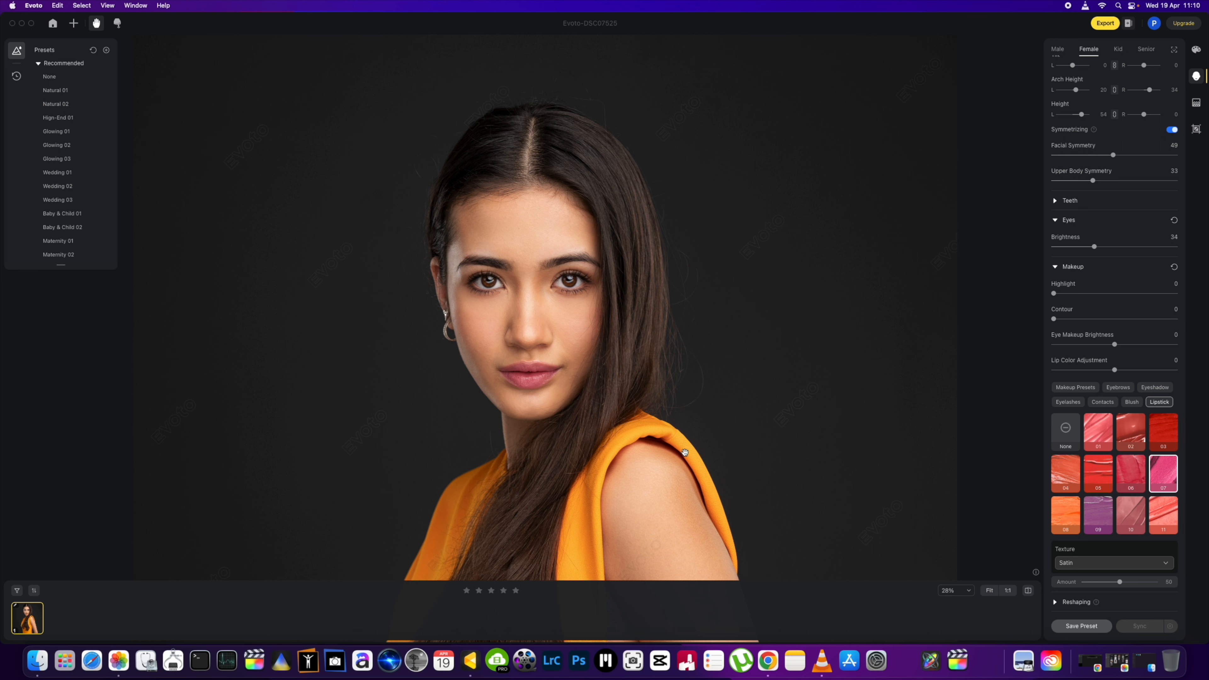
# Step: Try the Matte lipstick texture, choose Shimmer instead and set the lipstick amount to 57
pyautogui.click(1125, 567)
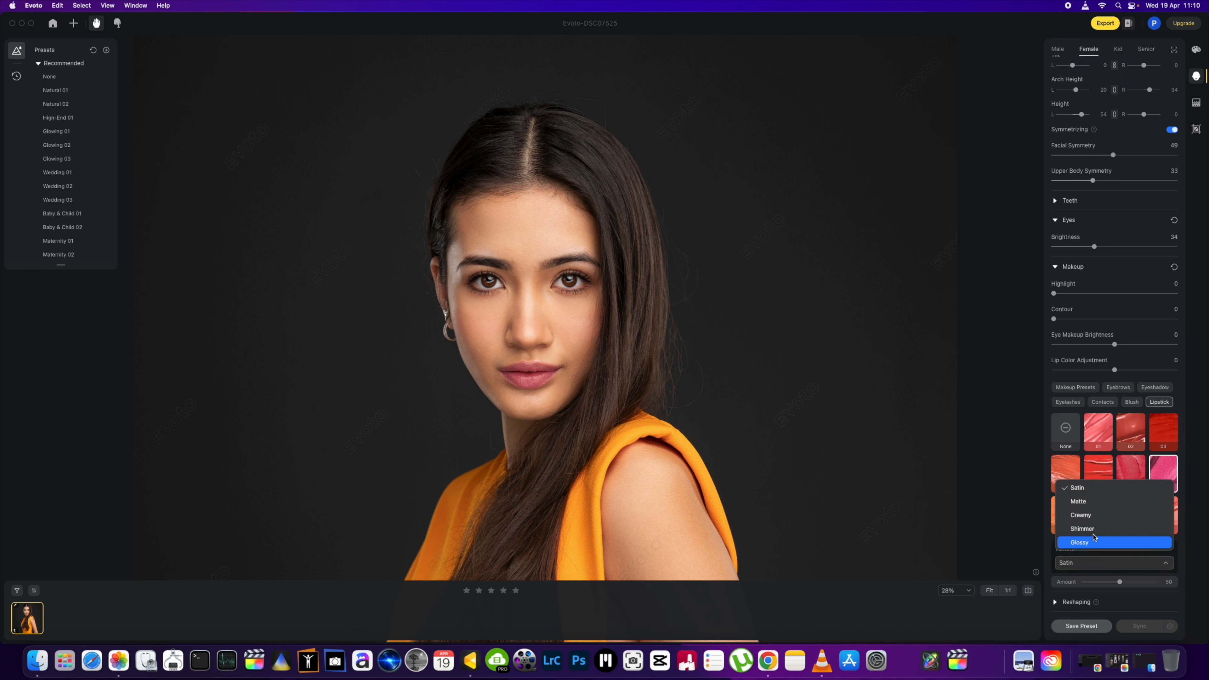
pyautogui.click(1092, 503)
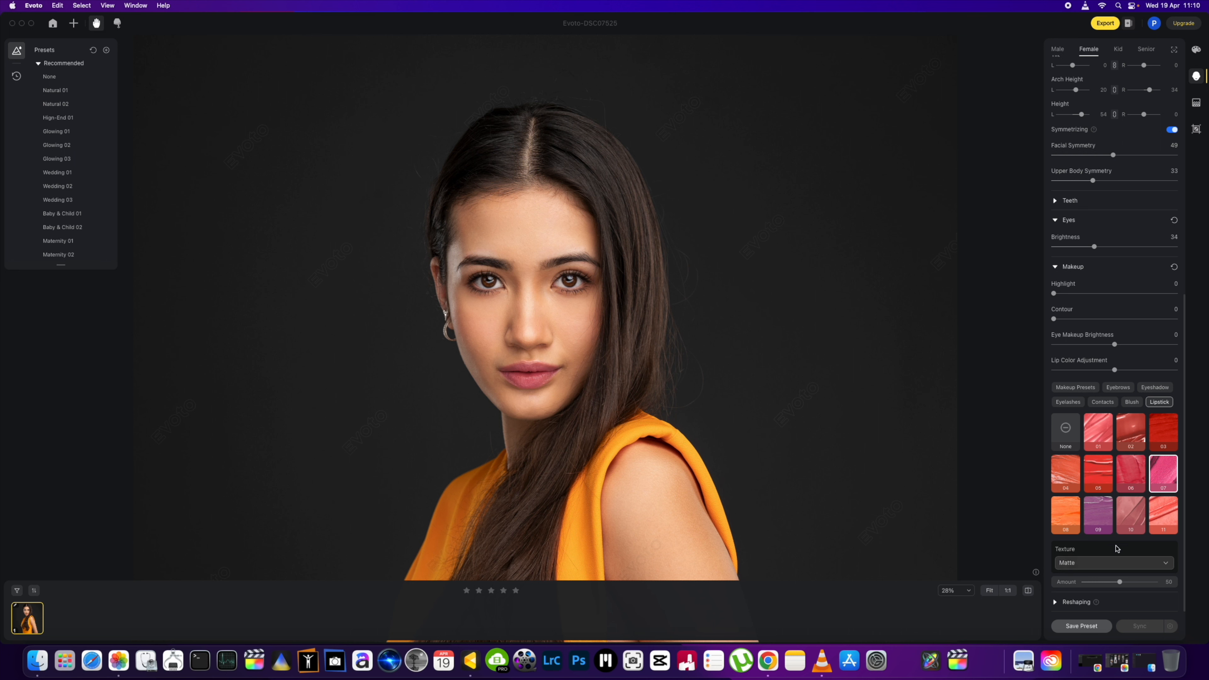
pyautogui.click(1121, 568)
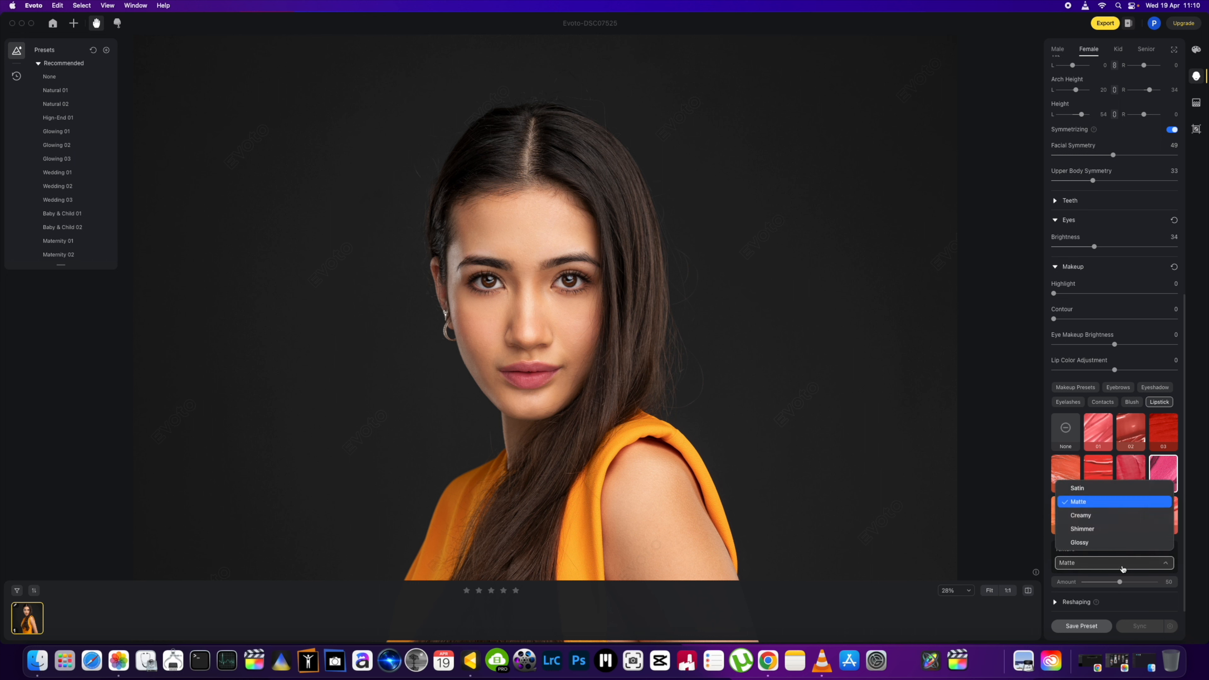
pyautogui.click(1105, 529)
pyautogui.moveTo(1120, 582)
pyautogui.mouseDown()
pyautogui.moveTo(1082, 583)
pyautogui.moveTo(1124, 585)
pyautogui.mouseUp()
# Step: Inspect the lips up close and set Lip Color Adjustment to -13
pyautogui.scroll(5, 575, 361)
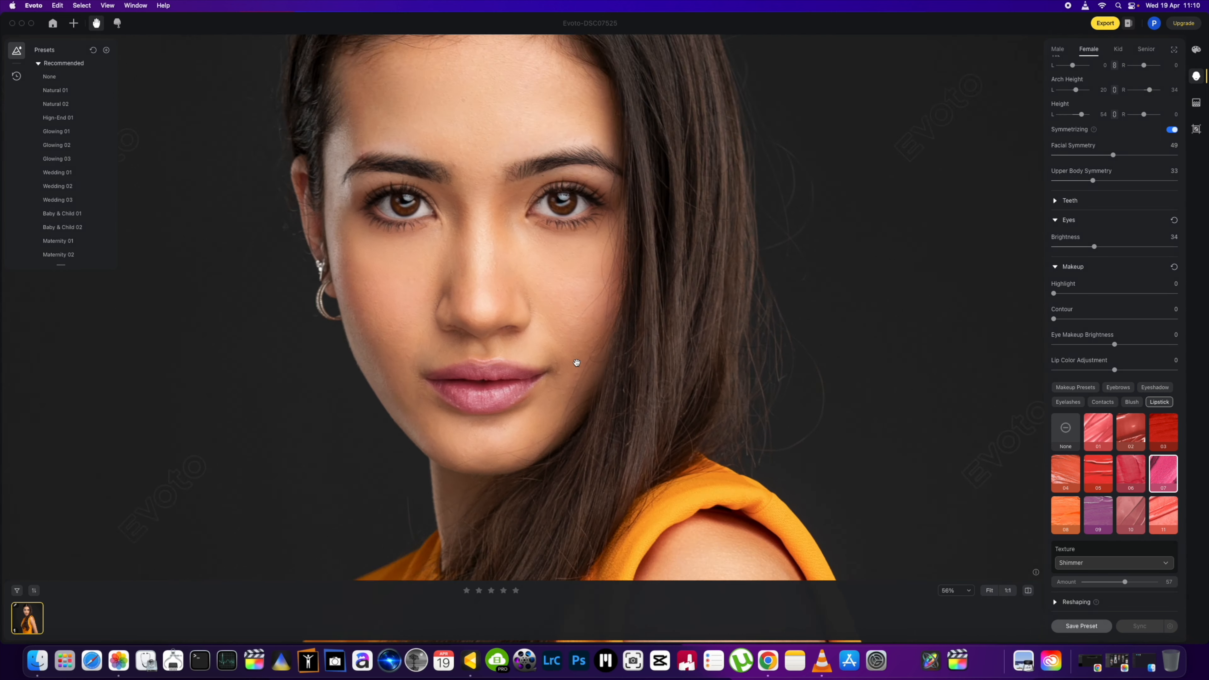
pyautogui.scroll(-5, 576, 363)
pyautogui.scroll(6, 576, 363)
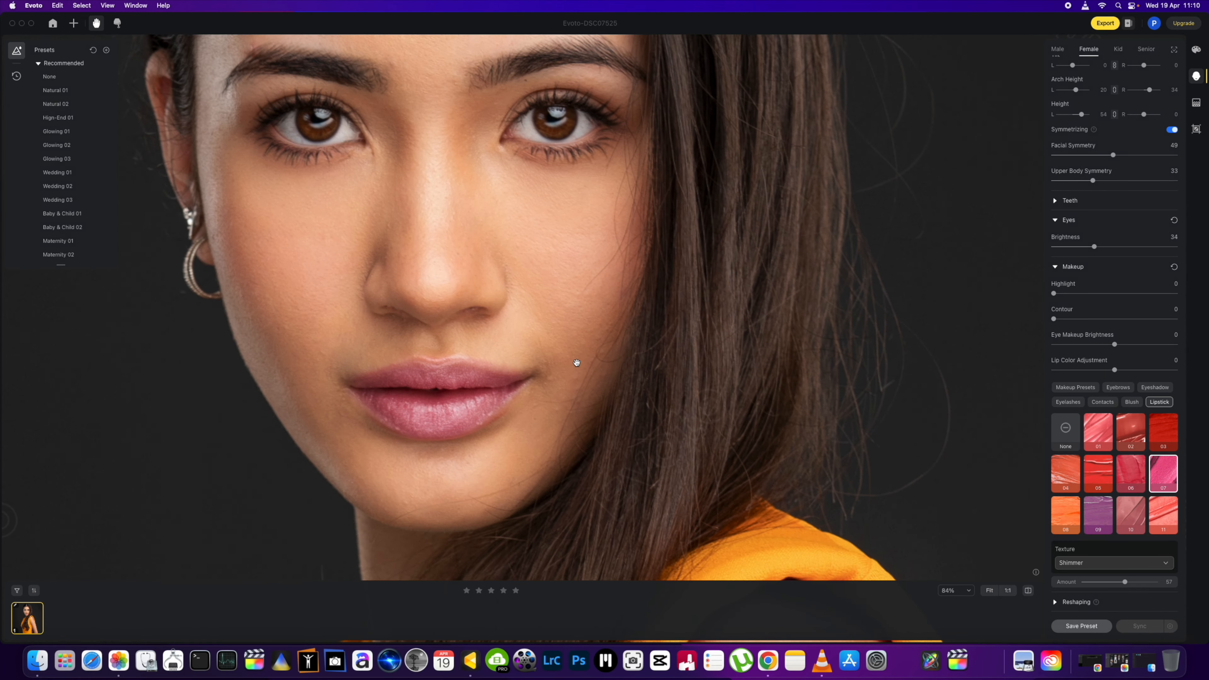
pyautogui.scroll(-6, 576, 363)
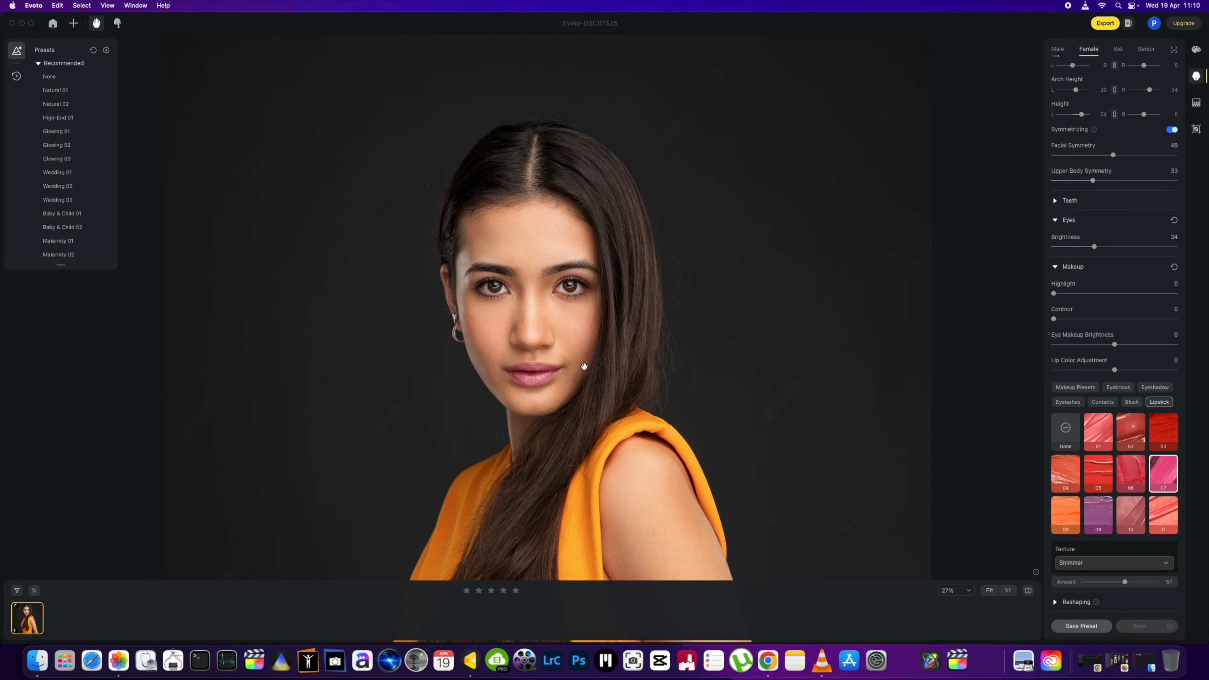
pyautogui.scroll(2, 579, 365)
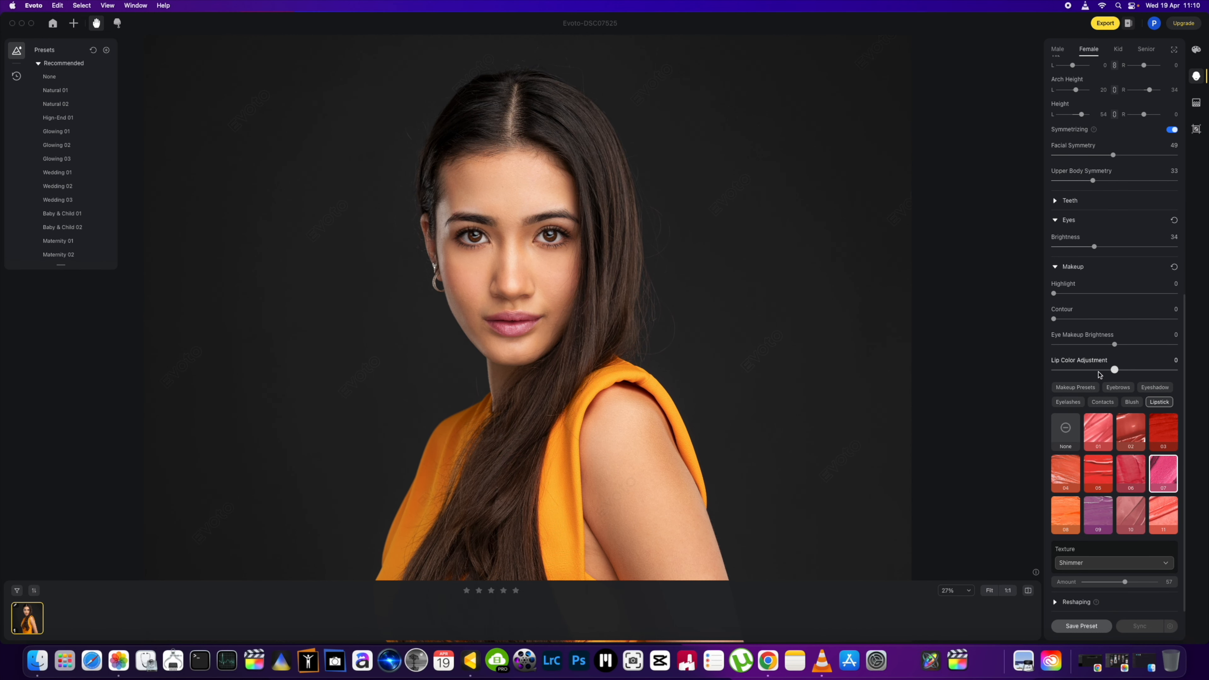
pyautogui.moveTo(1115, 371)
pyautogui.mouseDown()
pyautogui.moveTo(1080, 371)
pyautogui.moveTo(1139, 372)
pyautogui.moveTo(1091, 372)
pyautogui.moveTo(1134, 373)
pyautogui.moveTo(1107, 376)
pyautogui.mouseUp()
# Step: Collapse the Face Reshaping adjustments, expand Skin Retouching and return Ruddy Complexion to 0
pyautogui.scroll(4, 1064, 323)
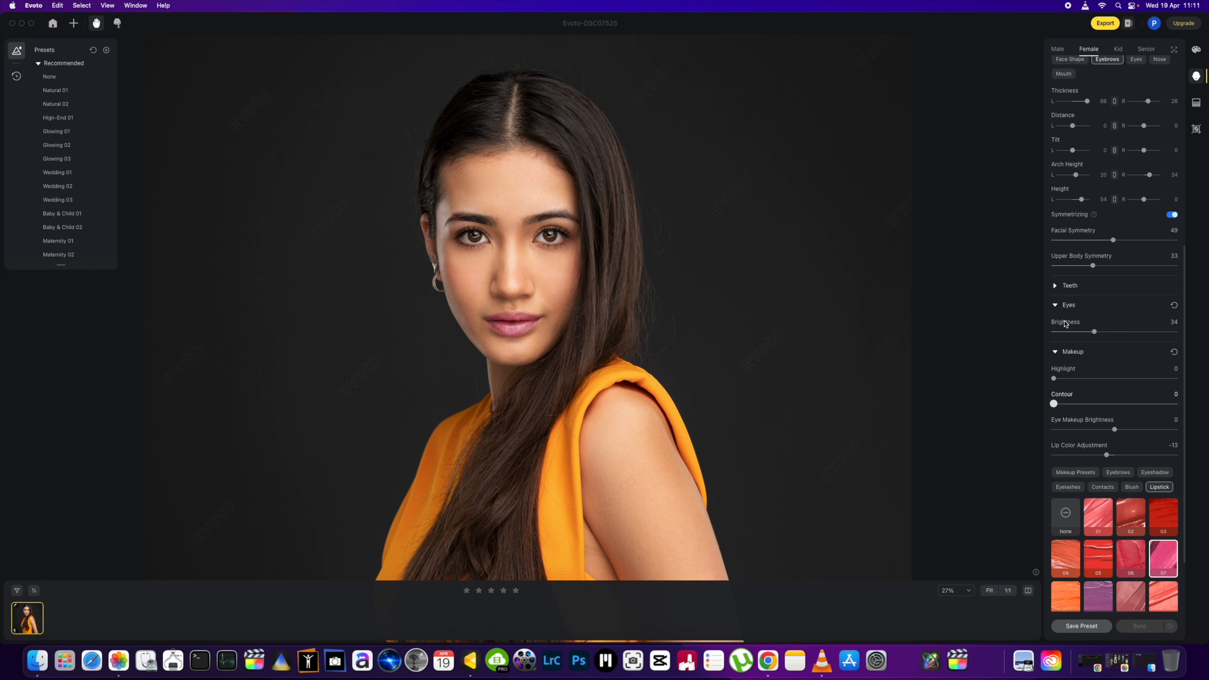
pyautogui.scroll(5, 1064, 324)
pyautogui.scroll(-9, 1064, 323)
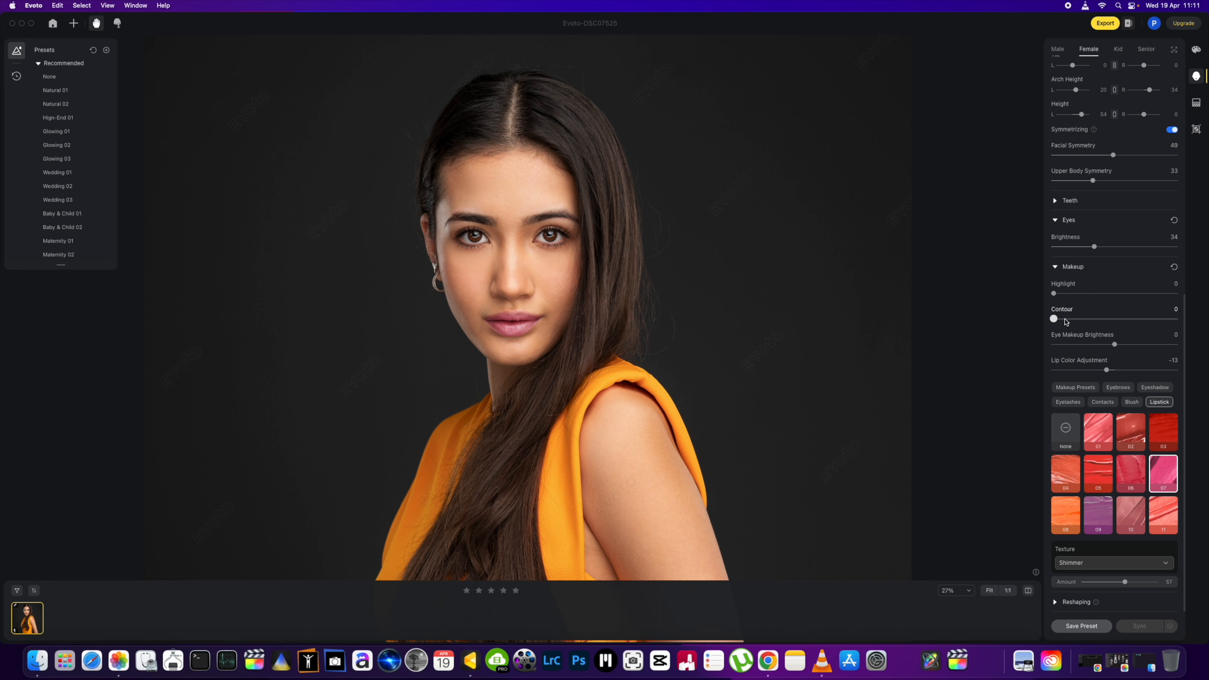
pyautogui.scroll(6, 1064, 323)
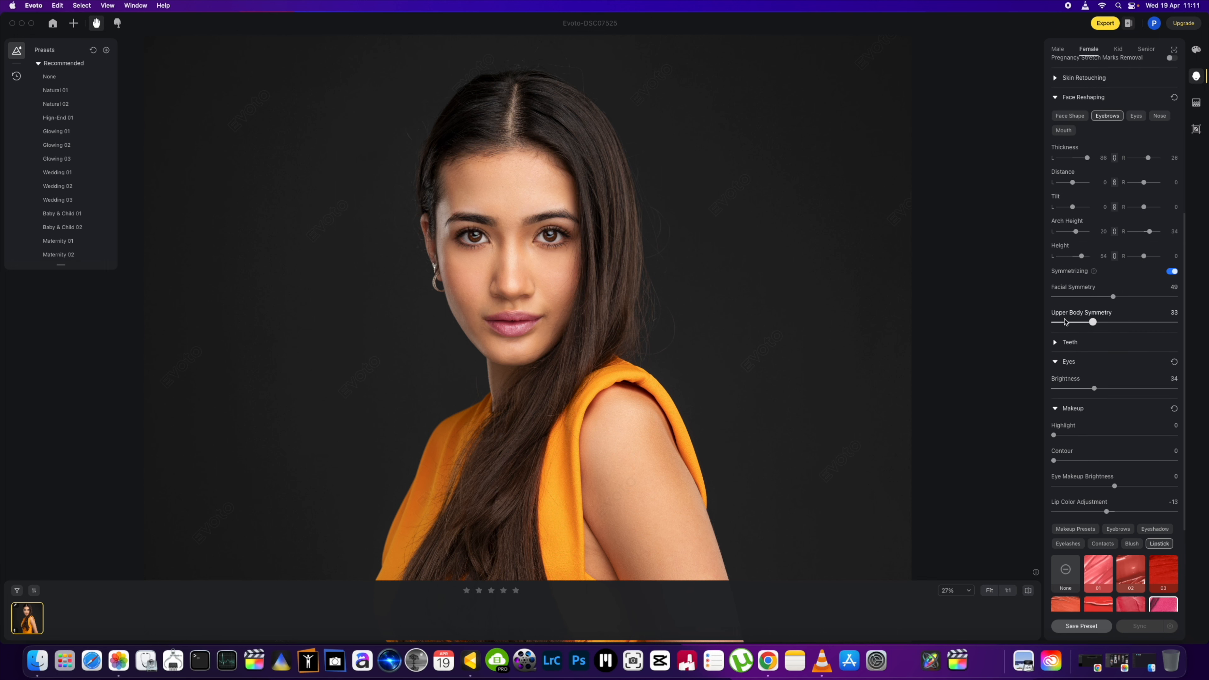
pyautogui.scroll(4, 1064, 322)
pyautogui.click(1055, 182)
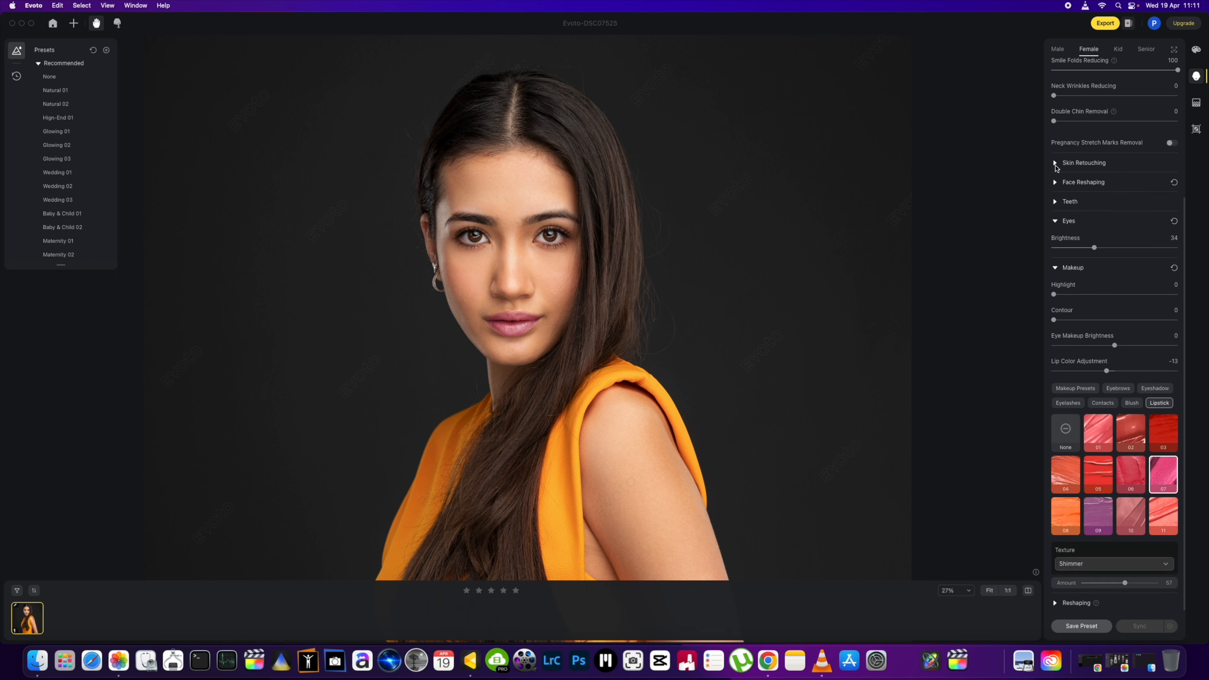
pyautogui.click(1055, 163)
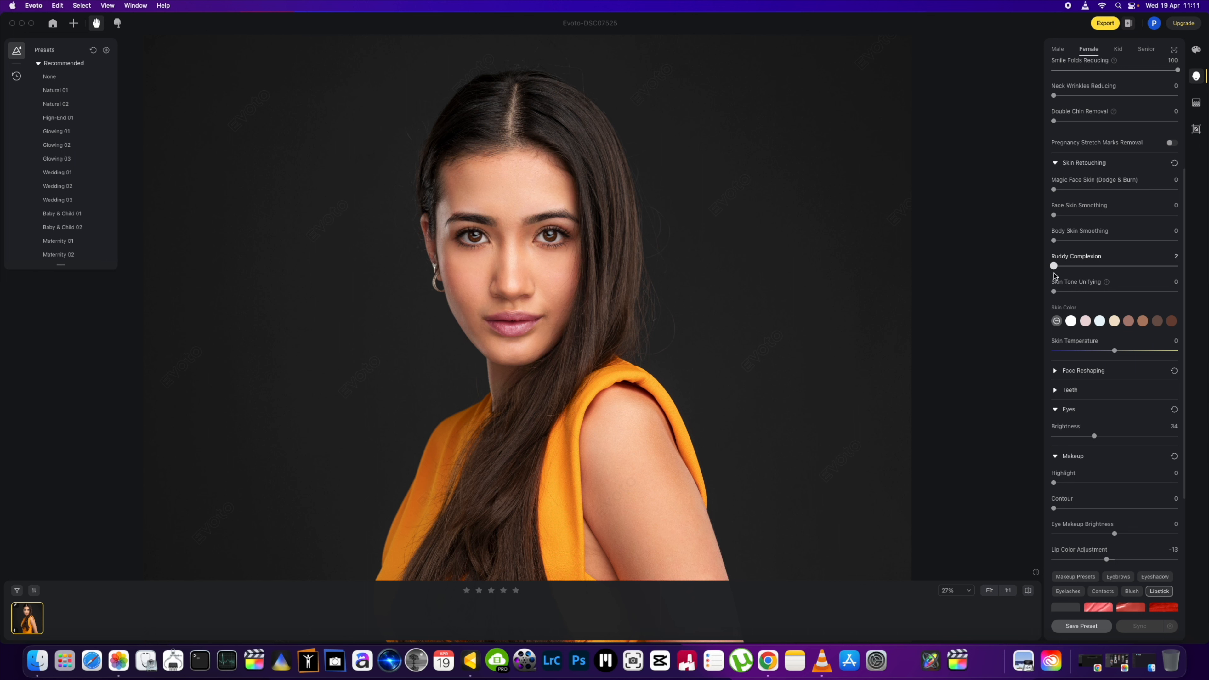
pyautogui.moveTo(1058, 274)
pyautogui.mouseDown()
pyautogui.moveTo(1187, 277)
pyautogui.moveTo(1047, 267)
pyautogui.mouseUp()
# Step: Try several blush styles on the cheeks, choose blush 01 and set its amount to 19
pyautogui.scroll(2, 1085, 224)
pyautogui.scroll(-5, 1086, 223)
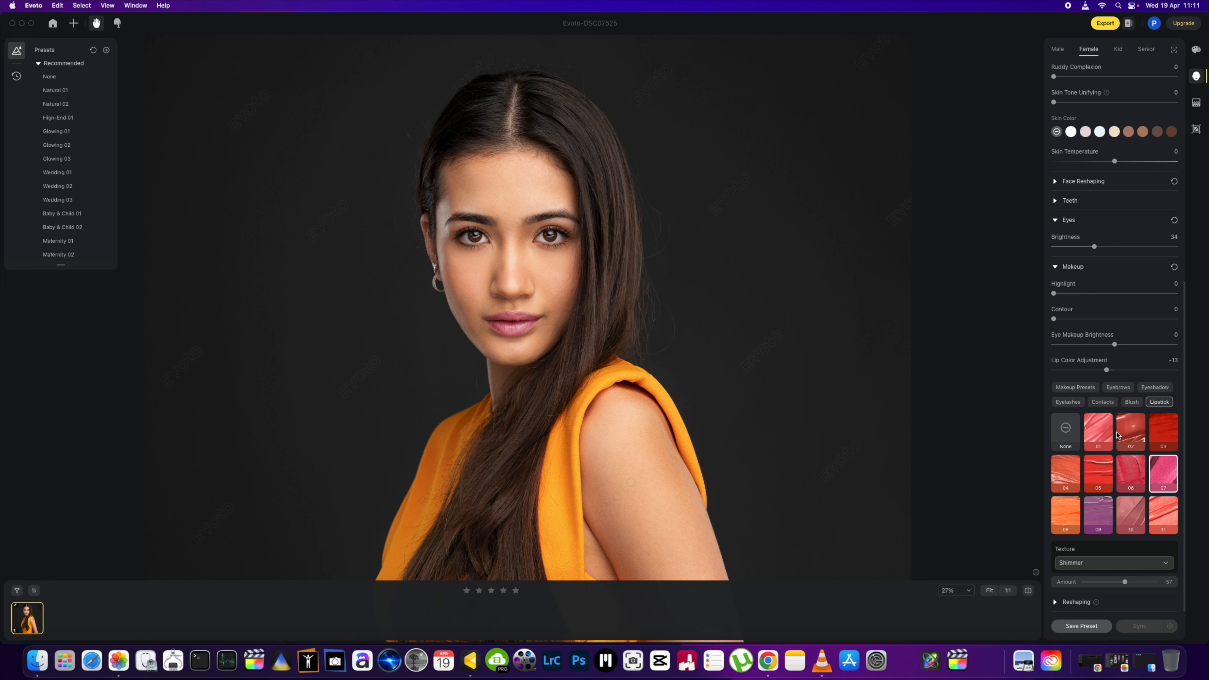
pyautogui.click(1131, 401)
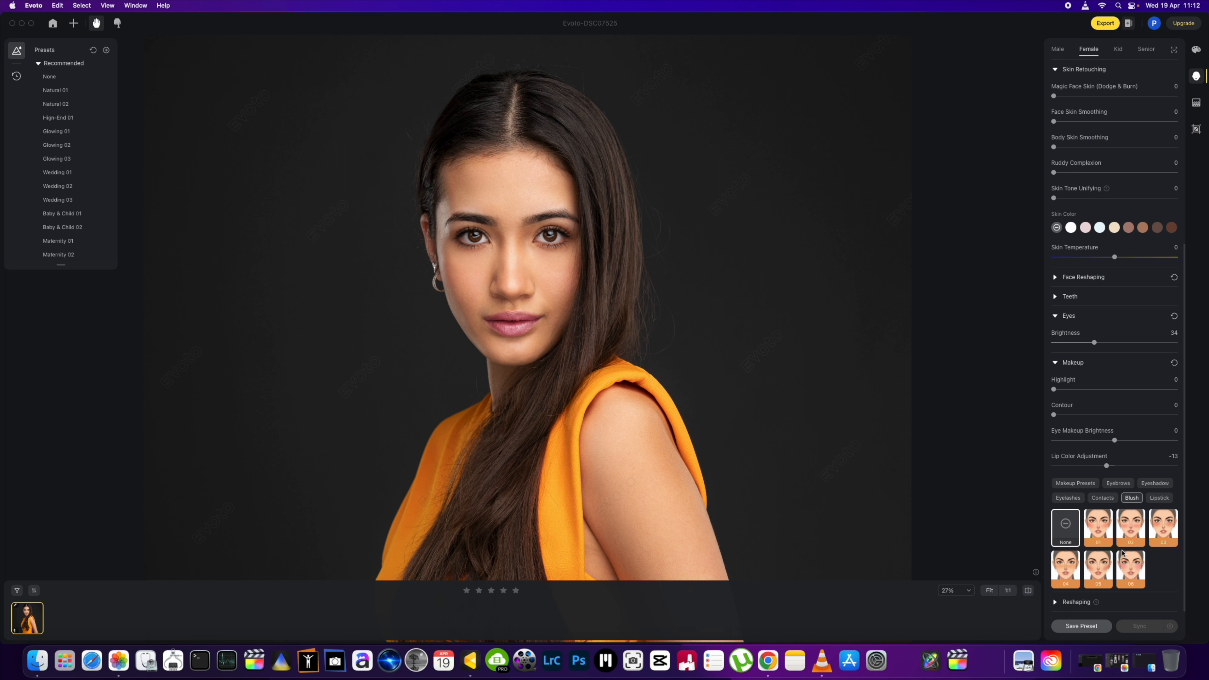
pyautogui.click(1103, 533)
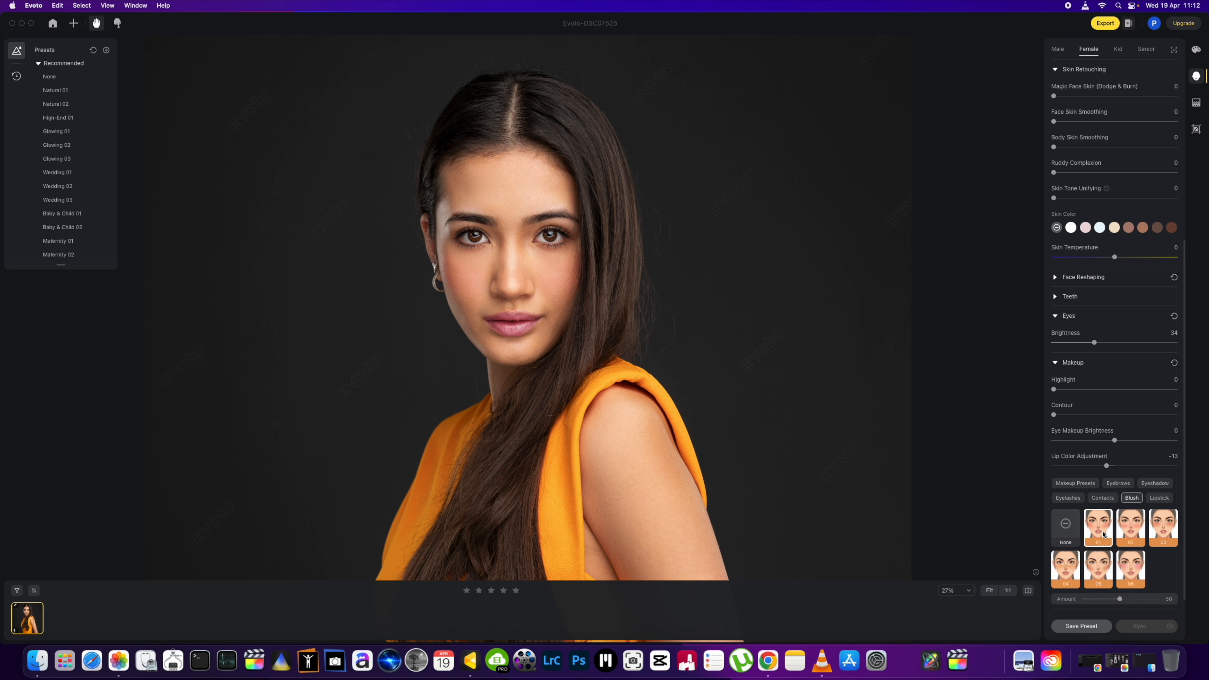
pyautogui.click(1131, 534)
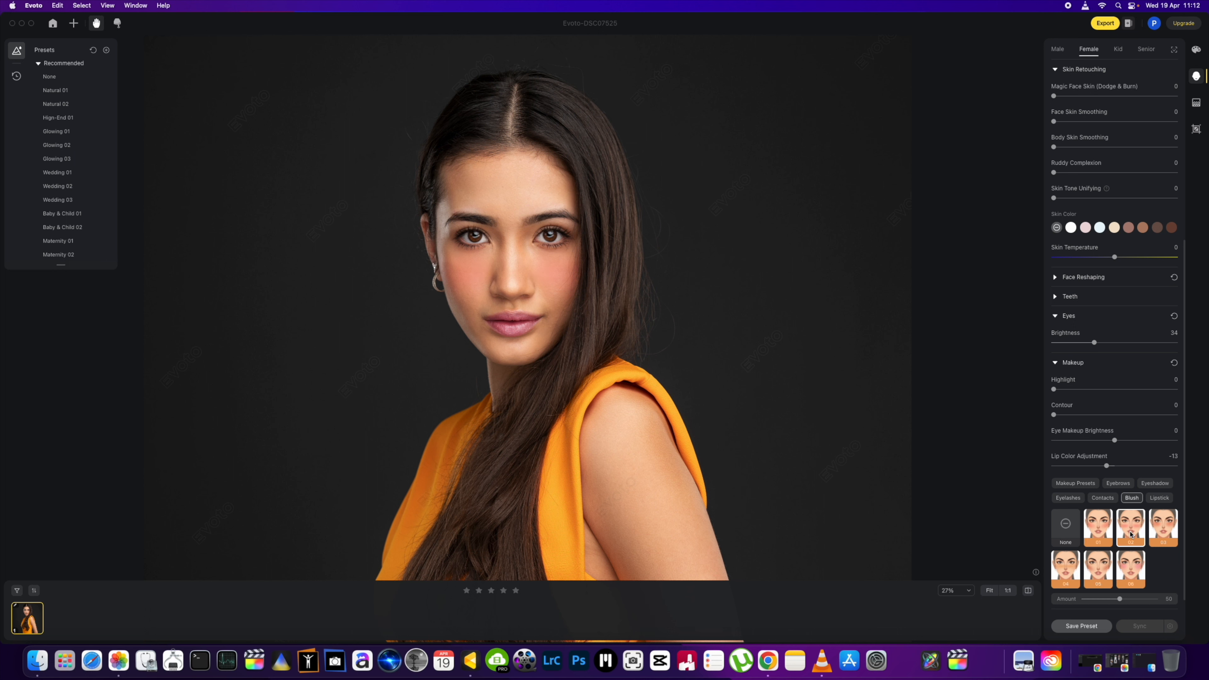
pyautogui.click(1161, 534)
pyautogui.click(1134, 576)
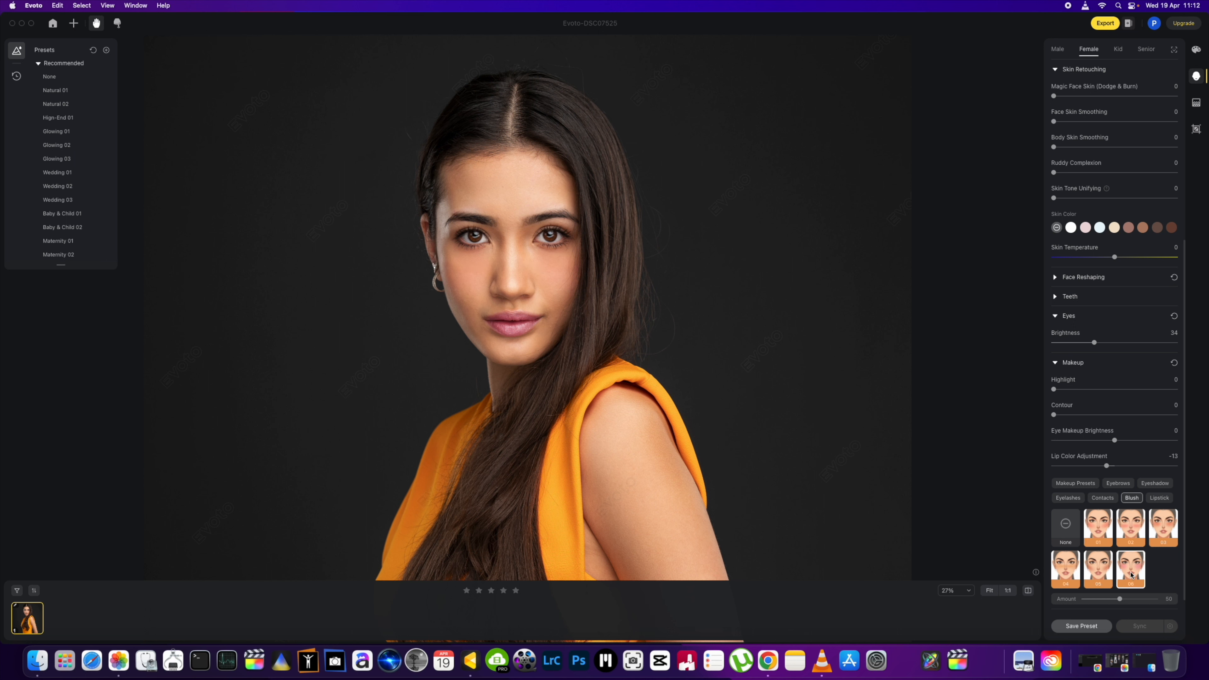
pyautogui.click(1094, 576)
pyautogui.click(1062, 577)
pyautogui.moveTo(1120, 599); pyautogui.dragTo(1086, 610)
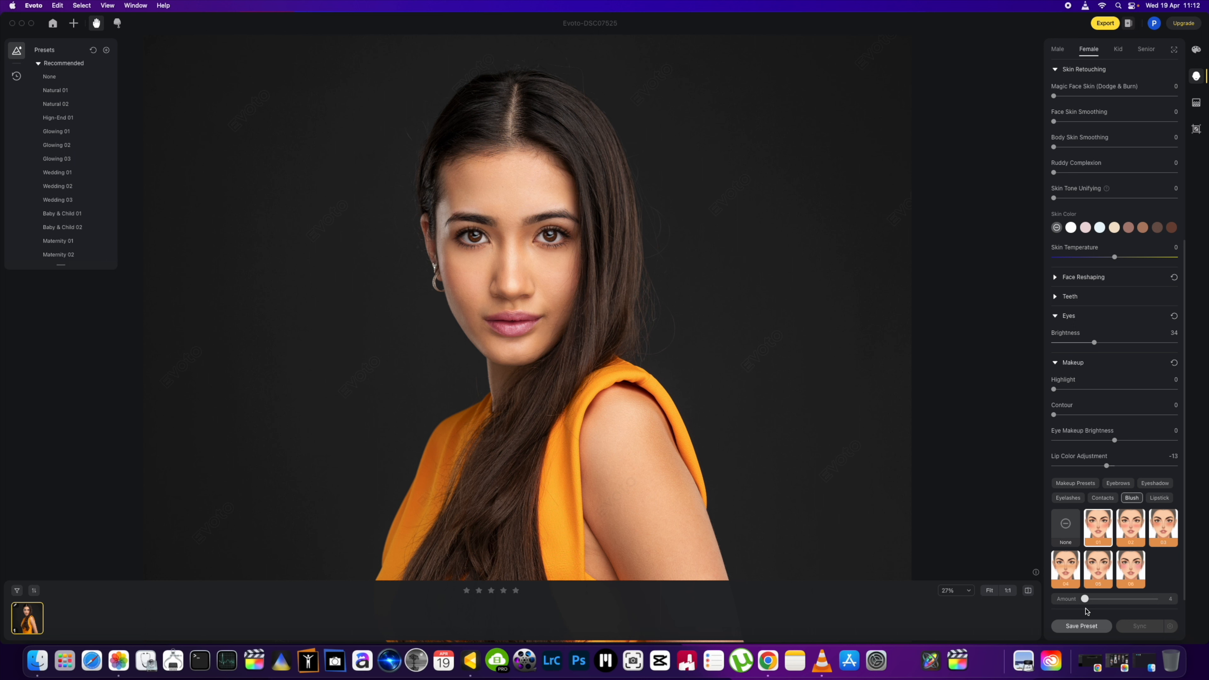
pyautogui.moveTo(1087, 613)
pyautogui.mouseDown()
pyautogui.moveTo(1112, 608)
pyautogui.moveTo(1097, 608)
pyautogui.mouseUp()
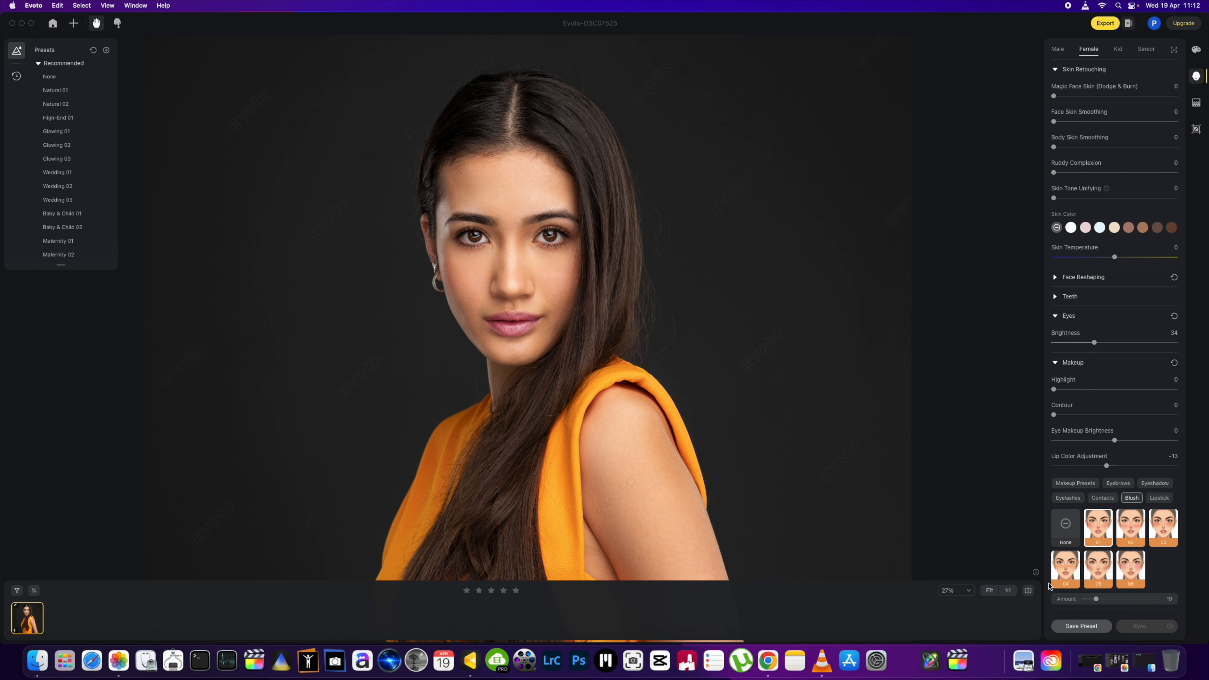
# Step: Expand the Teeth adjustments to look over the whitening options and collapse them again
pyautogui.scroll(2, 690, 414)
pyautogui.scroll(-5, 688, 411)
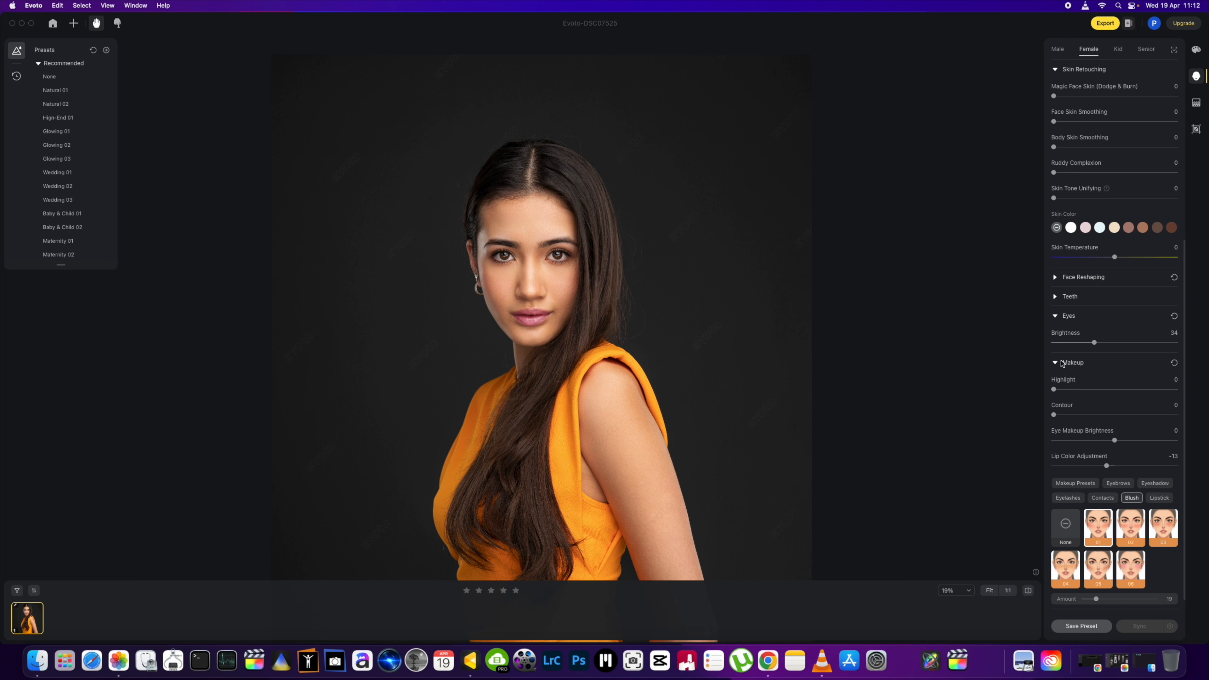
pyautogui.click(1055, 297)
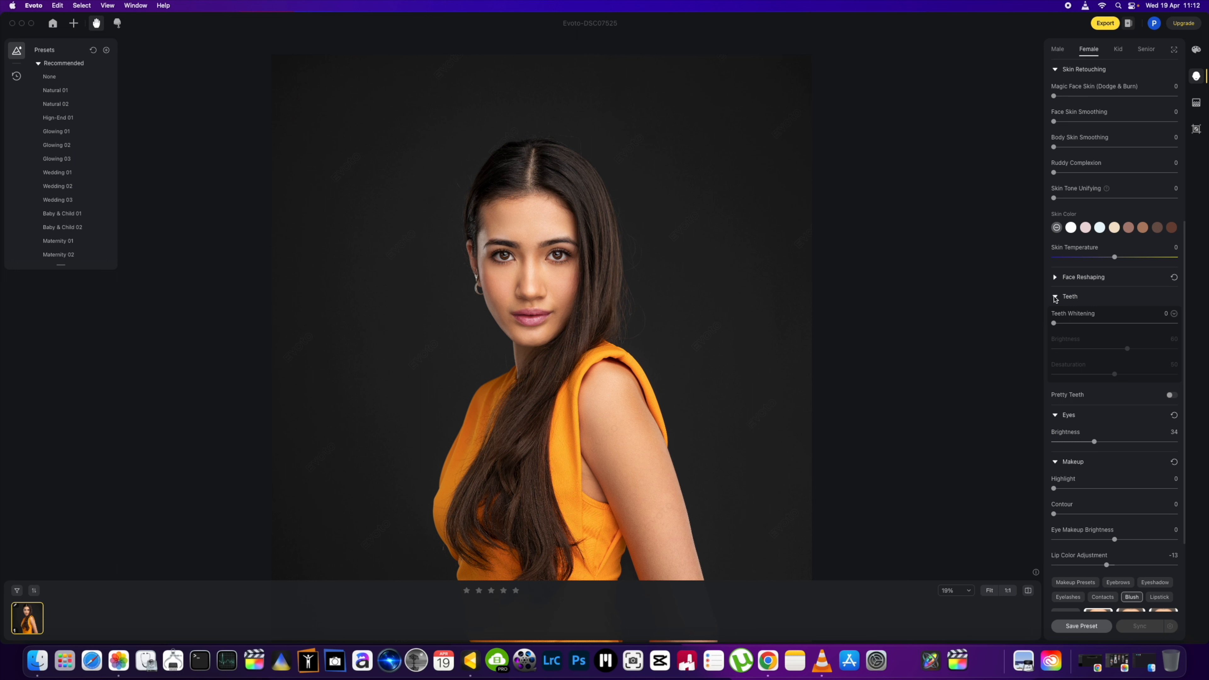
pyautogui.click(1055, 296)
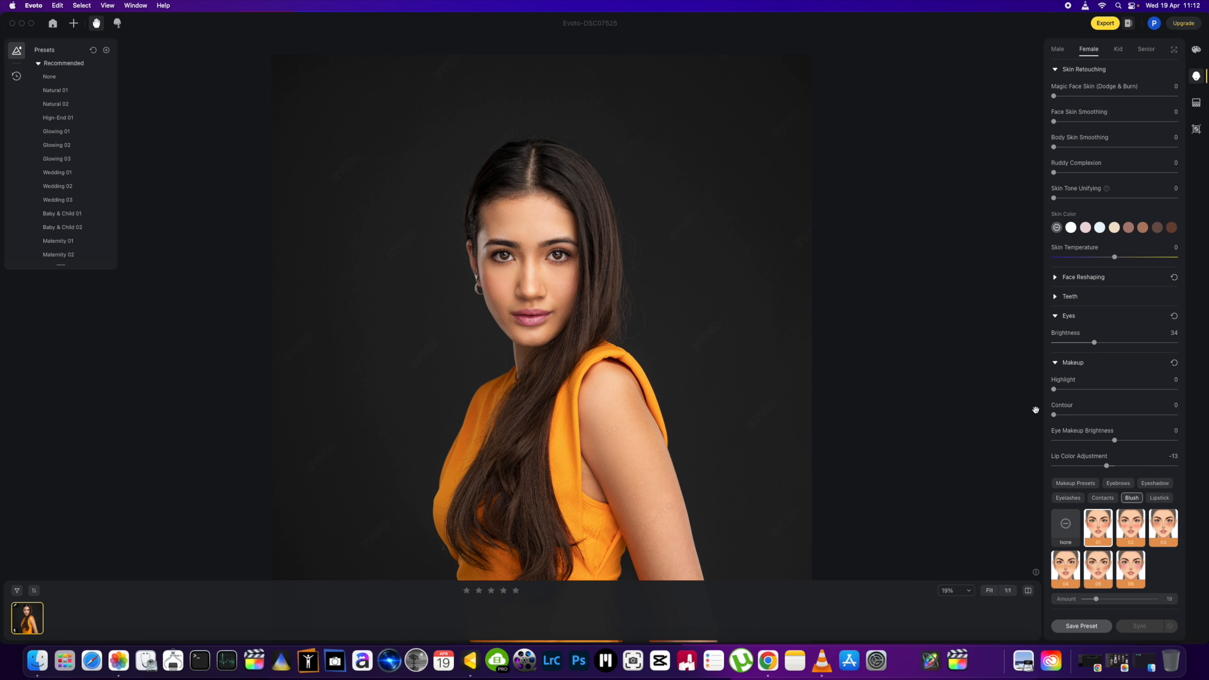
# Step: Set the makeup Contour to 100 and test the Highlight adjustment, leaving it at 0
pyautogui.moveTo(1053, 389); pyautogui.dragTo(1022, 415)
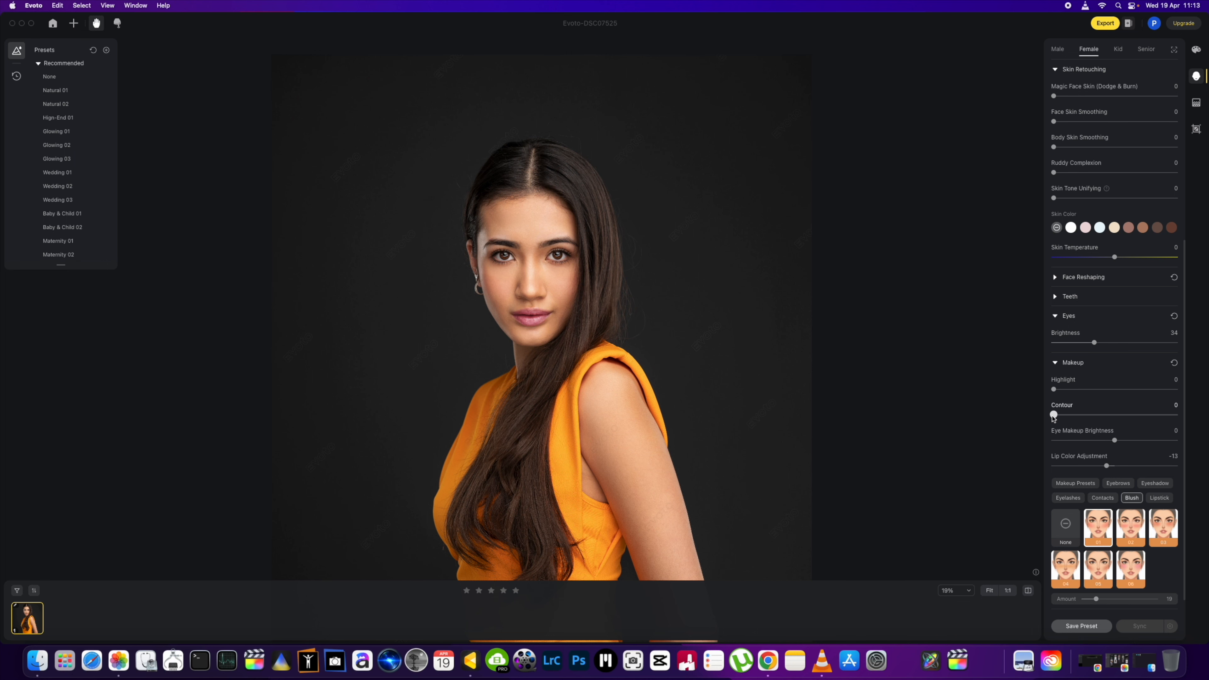
pyautogui.scroll(2, 721, 341)
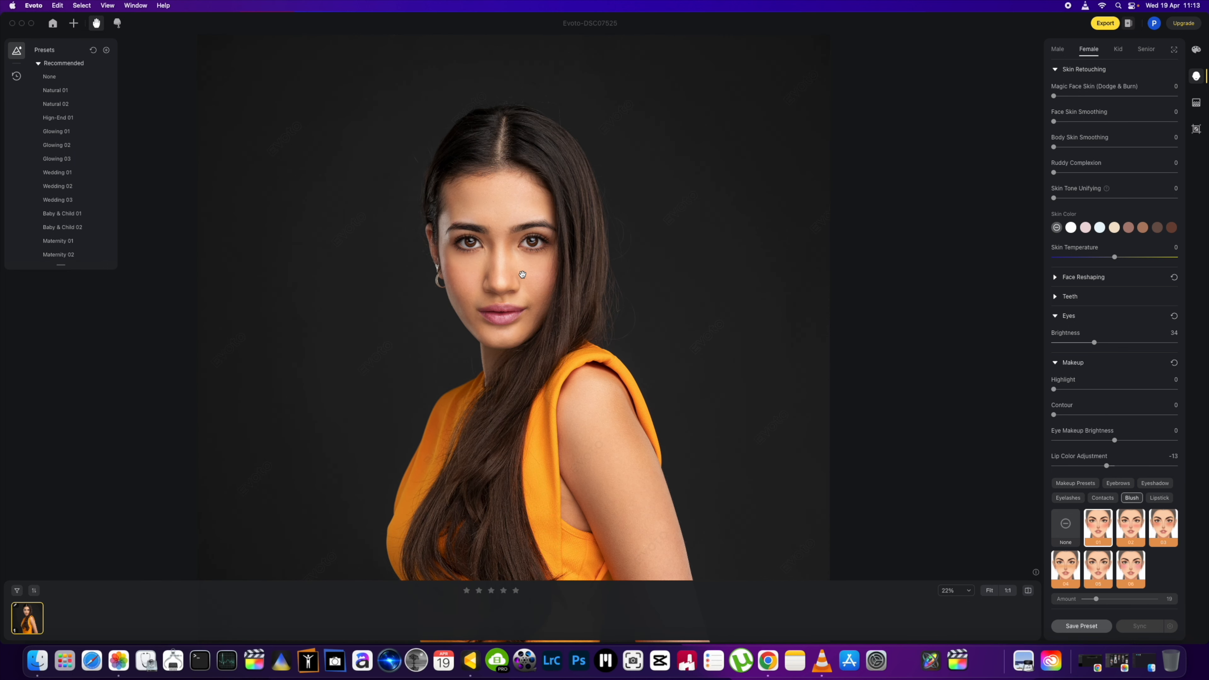
pyautogui.moveTo(1054, 414); pyautogui.dragTo(1173, 406)
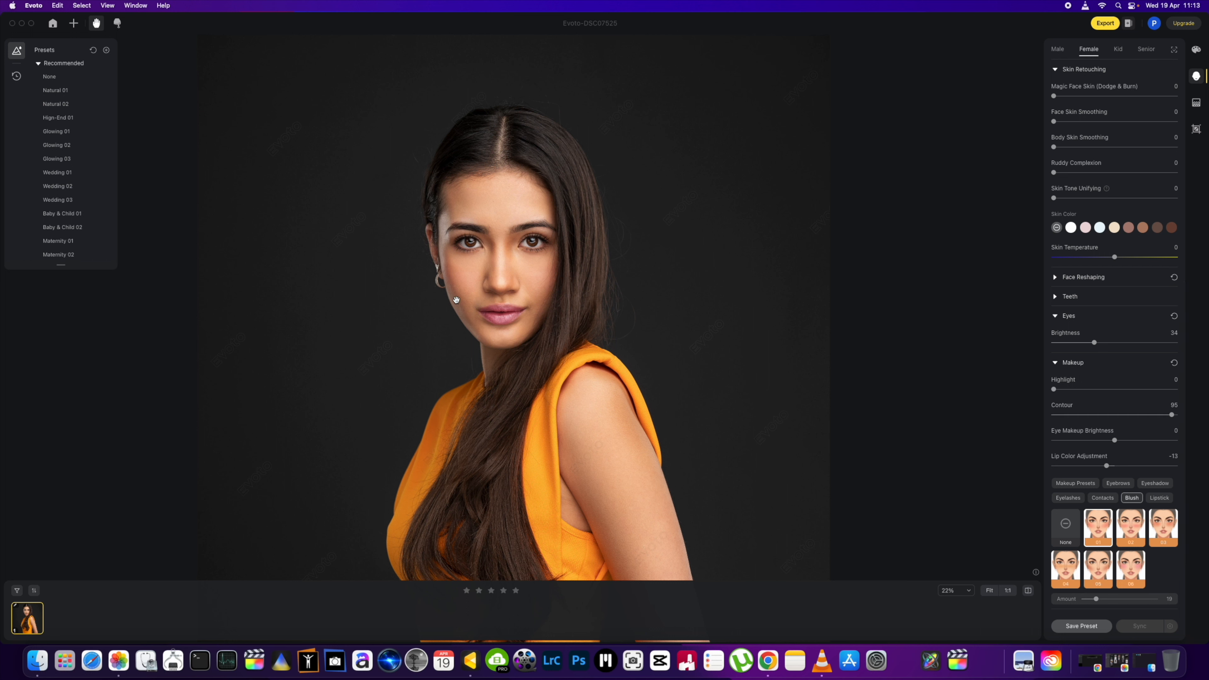
pyautogui.moveTo(1158, 418); pyautogui.dragTo(1185, 420)
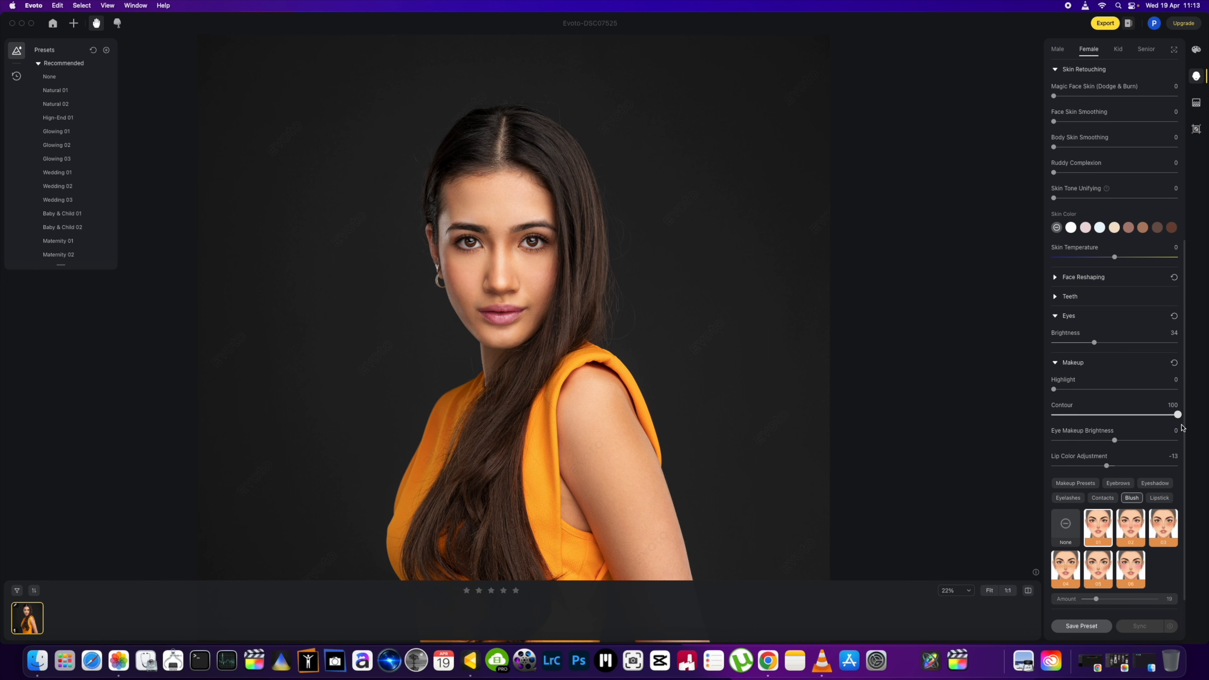
pyautogui.scroll(-3, 580, 355)
pyautogui.scroll(1, 559, 292)
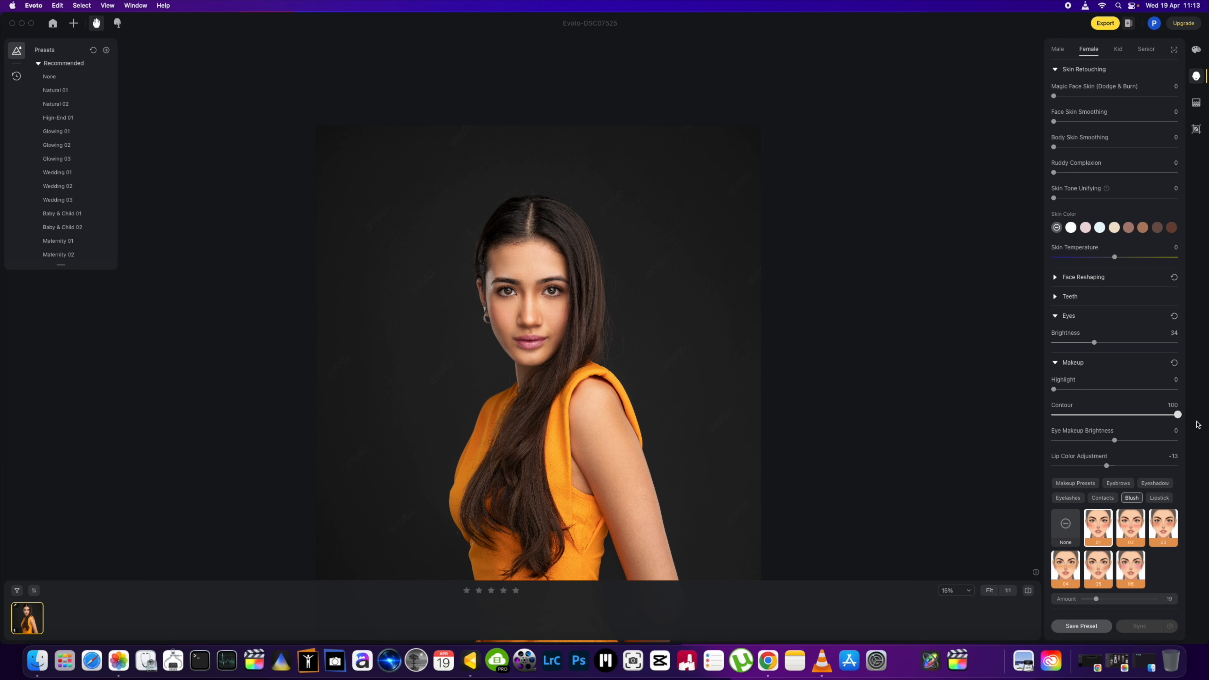
pyautogui.scroll(3, 594, 346)
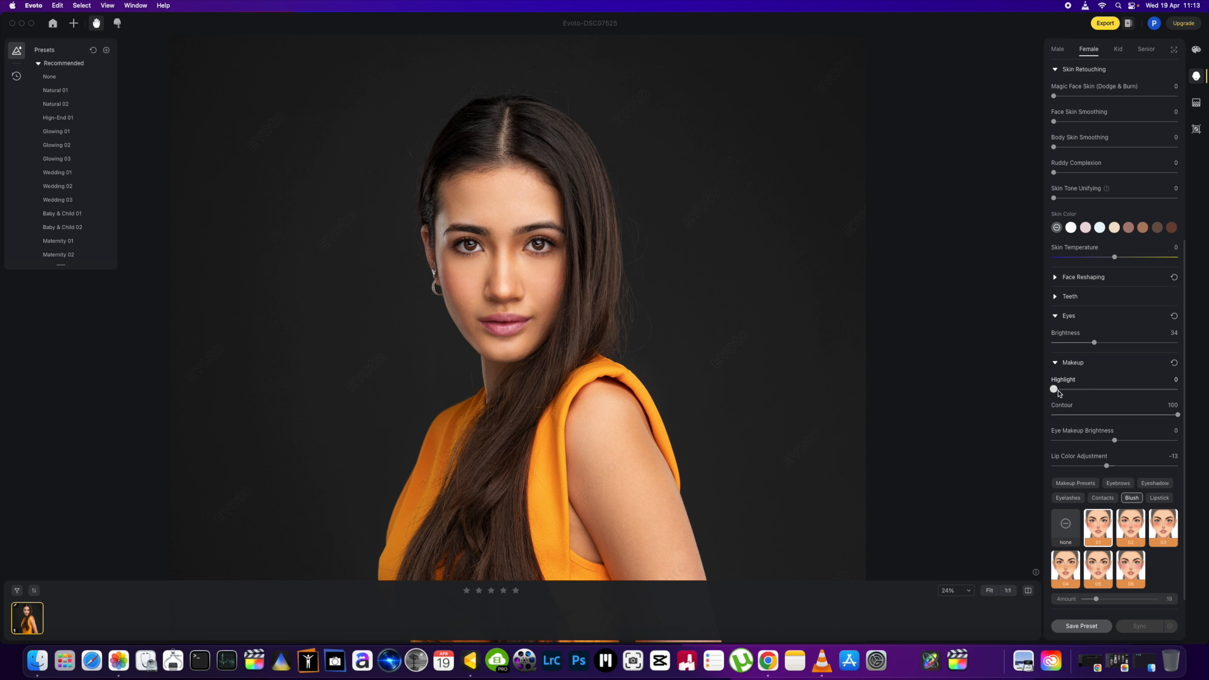
pyautogui.moveTo(1054, 391)
pyautogui.mouseDown()
pyautogui.moveTo(1145, 391)
pyautogui.moveTo(1053, 390)
pyautogui.mouseUp()
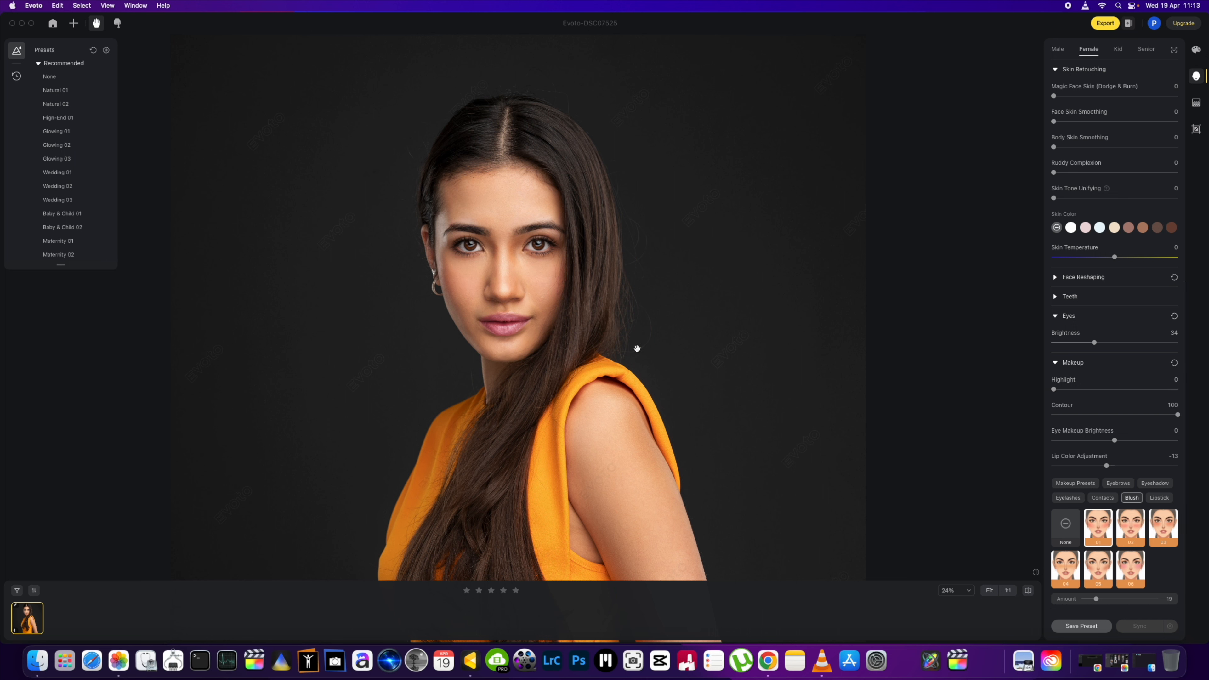
# Step: Compare the retouched portrait with the original several times in a wider view of the figure
pyautogui.scroll(-3, 583, 351)
pyautogui.scroll(3, 584, 351)
pyautogui.scroll(-4, 584, 351)
pyautogui.moveTo(584, 351); pyautogui.dragTo(557, 274)
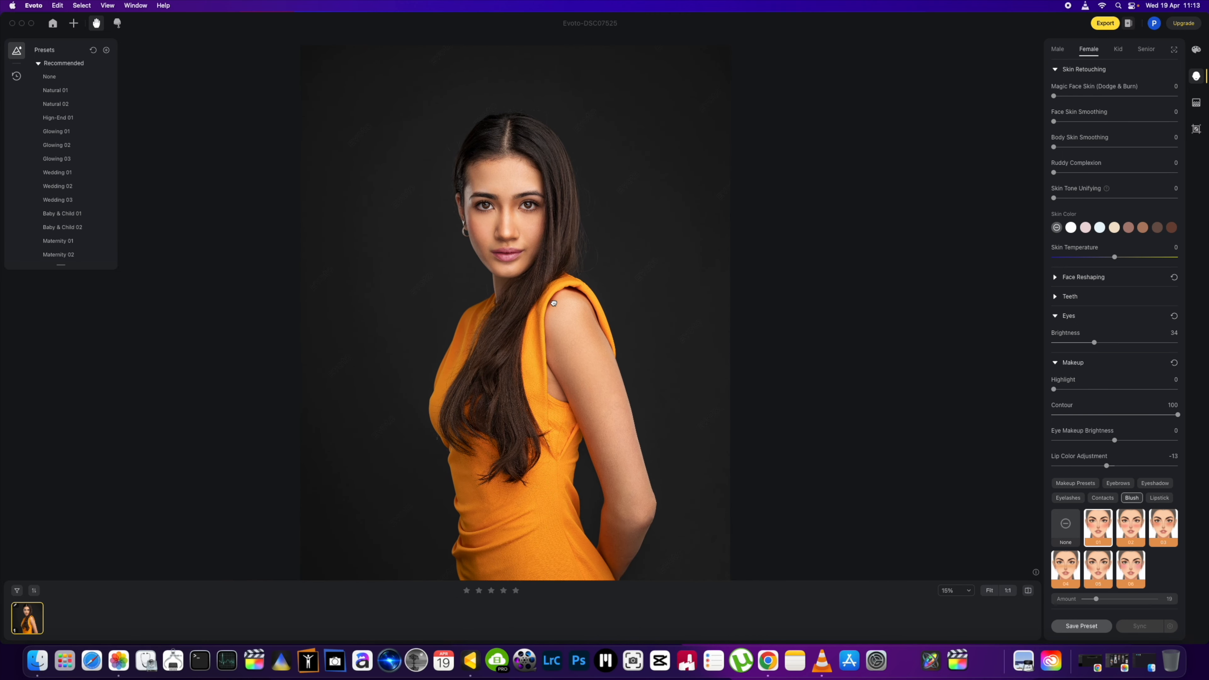
pyautogui.click(1027, 591)
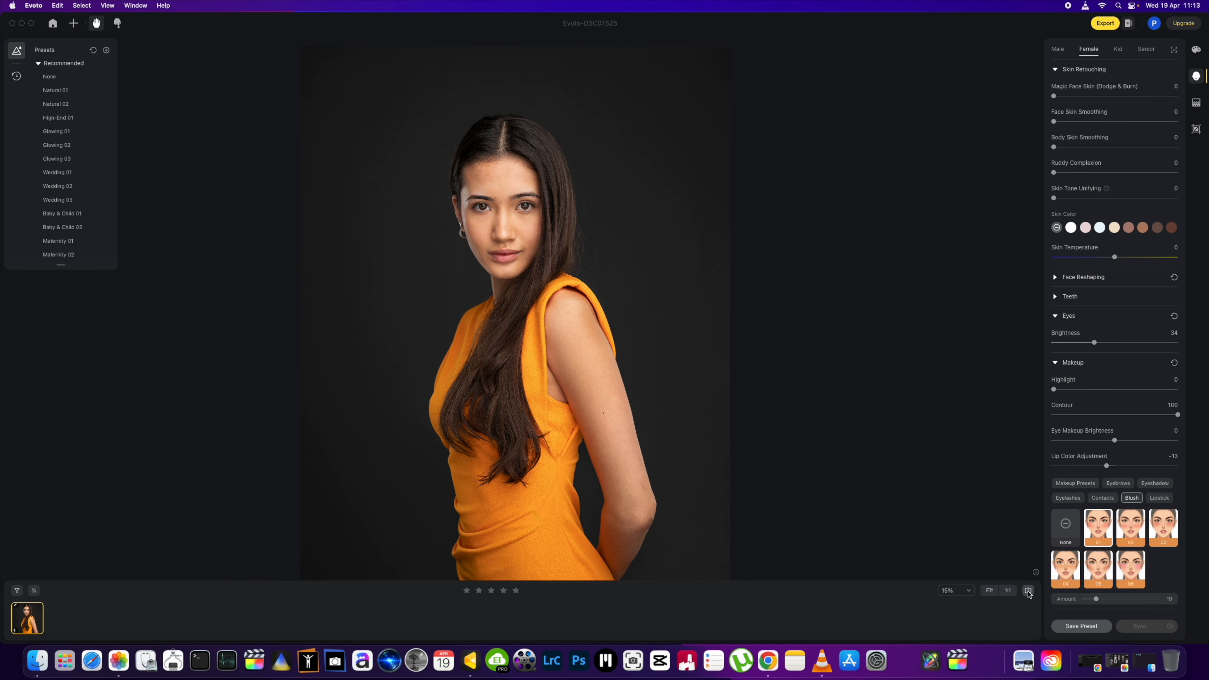
pyautogui.click(1027, 591)
pyautogui.click(1027, 591)
pyautogui.click(1027, 591)
pyautogui.click(1027, 591)
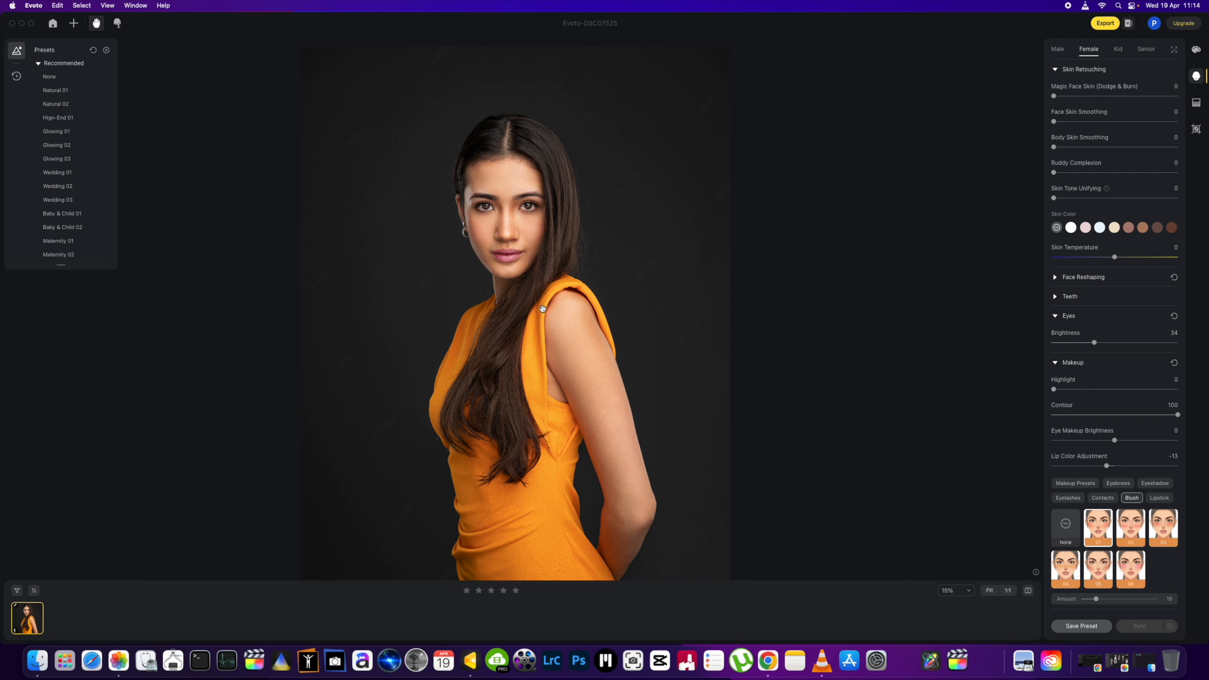
pyautogui.scroll(2, 541, 306)
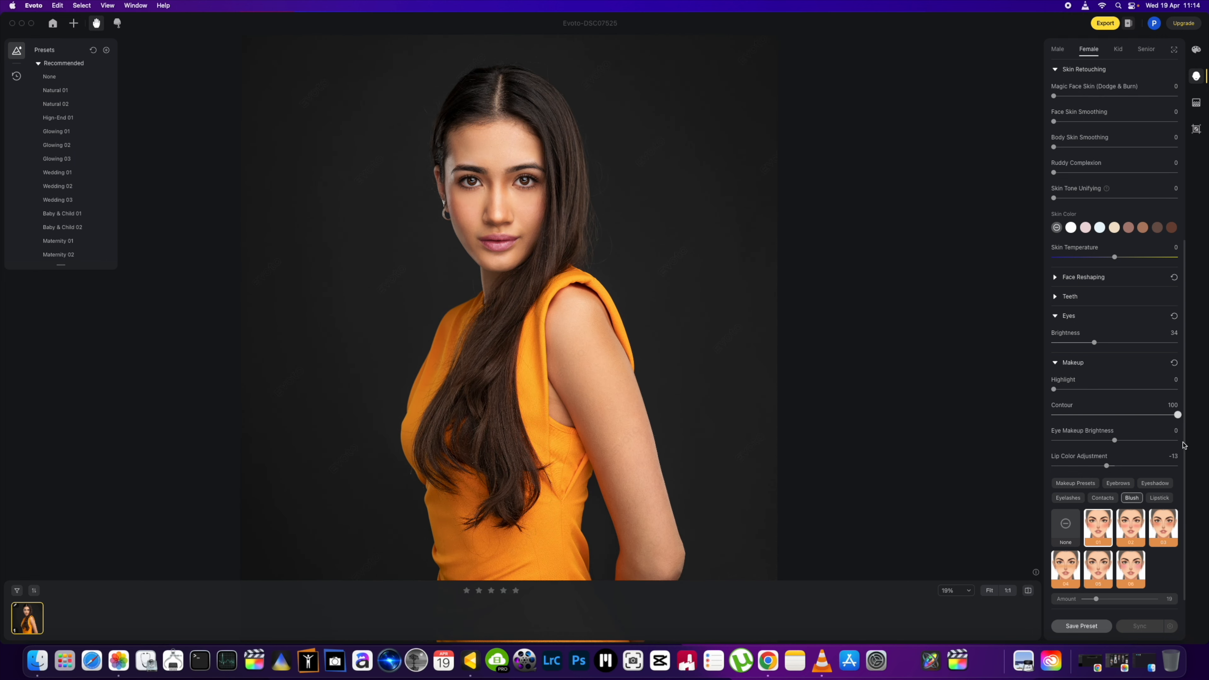
# Step: Expand the body Reshaping adjustments, test Slim Neck and set Small Head to 20
pyautogui.scroll(-1, 1180, 466)
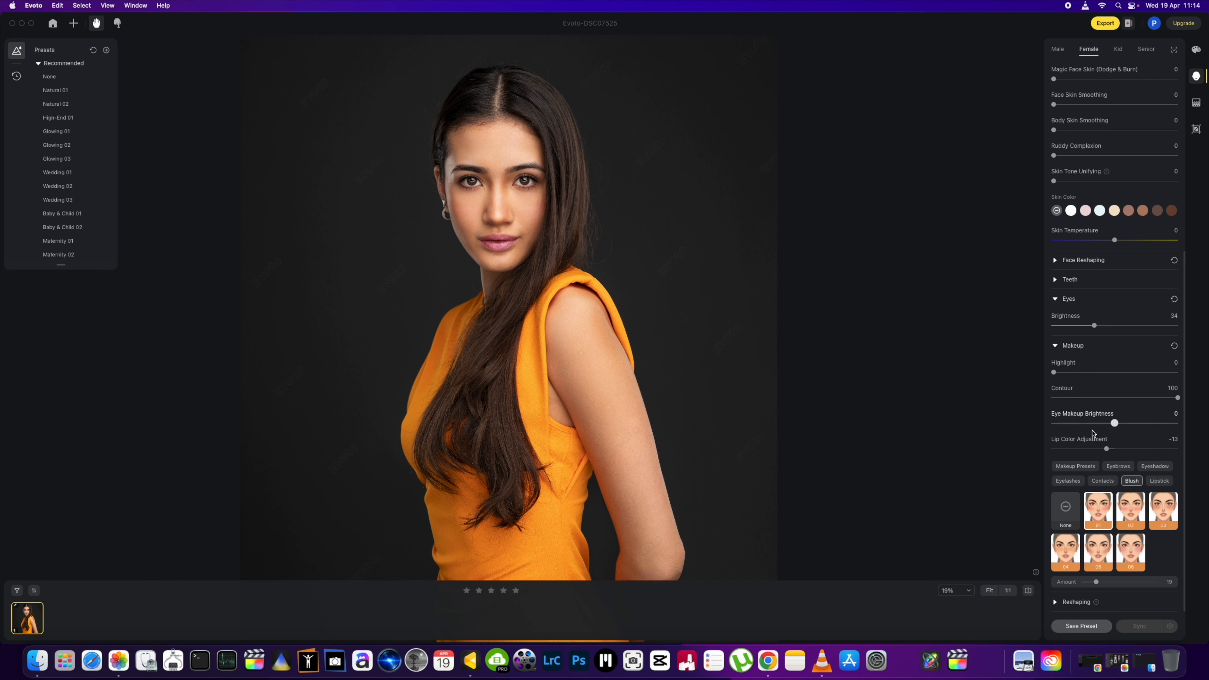
pyautogui.click(1076, 602)
pyautogui.scroll(-5, 1105, 537)
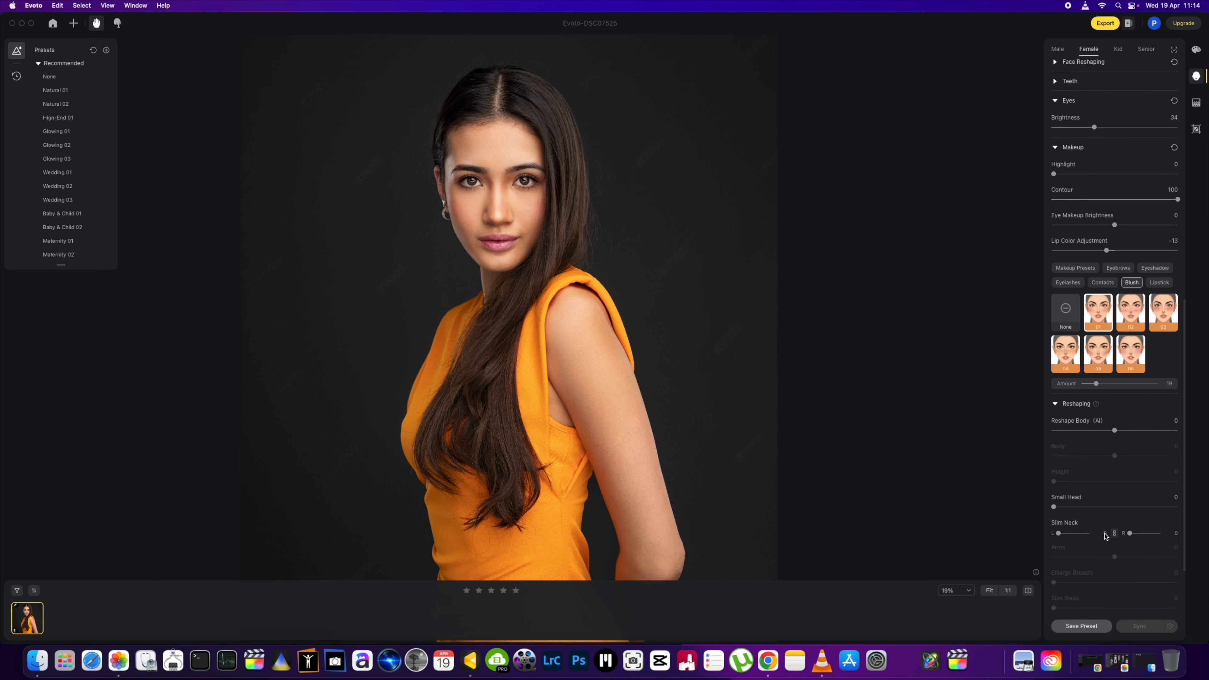
pyautogui.scroll(-3, 1104, 537)
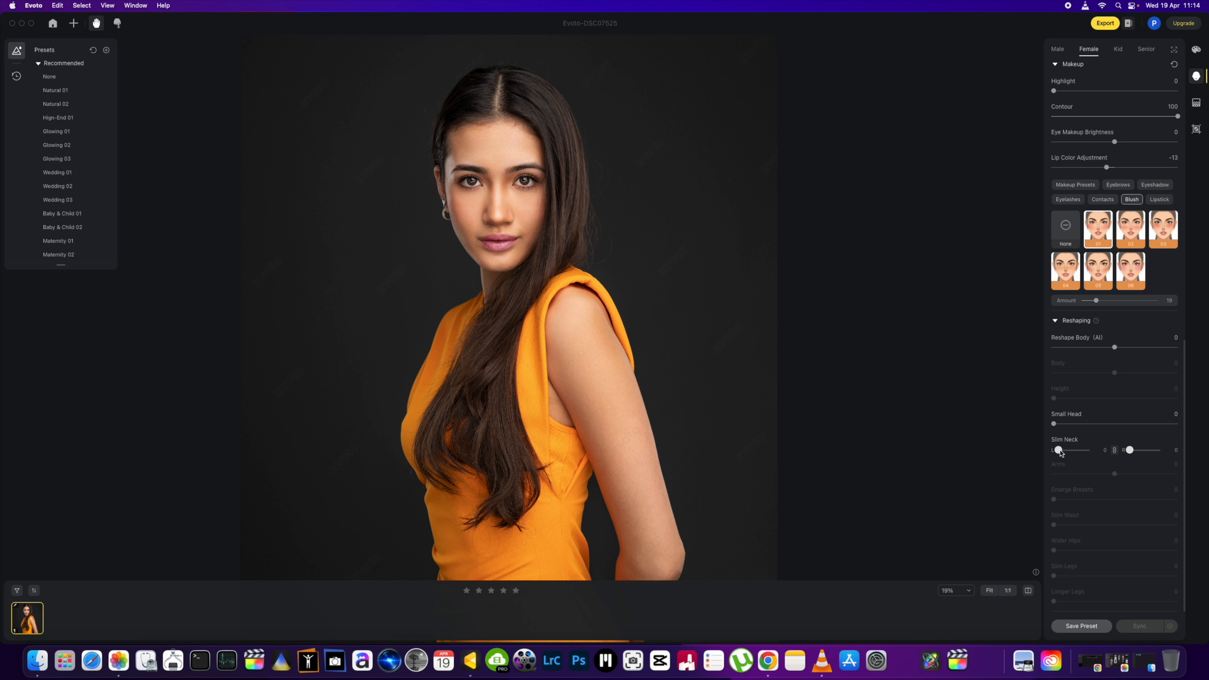
pyautogui.moveTo(1058, 450)
pyautogui.mouseDown()
pyautogui.moveTo(1081, 450)
pyautogui.moveTo(1057, 452)
pyautogui.mouseUp()
pyautogui.moveTo(1054, 425); pyautogui.dragTo(1055, 426)
pyautogui.moveTo(1057, 423)
pyautogui.mouseDown()
pyautogui.moveTo(1140, 427)
pyautogui.moveTo(1031, 432)
pyautogui.moveTo(1110, 430)
pyautogui.moveTo(1064, 431)
pyautogui.moveTo(1080, 432)
pyautogui.mouseUp()
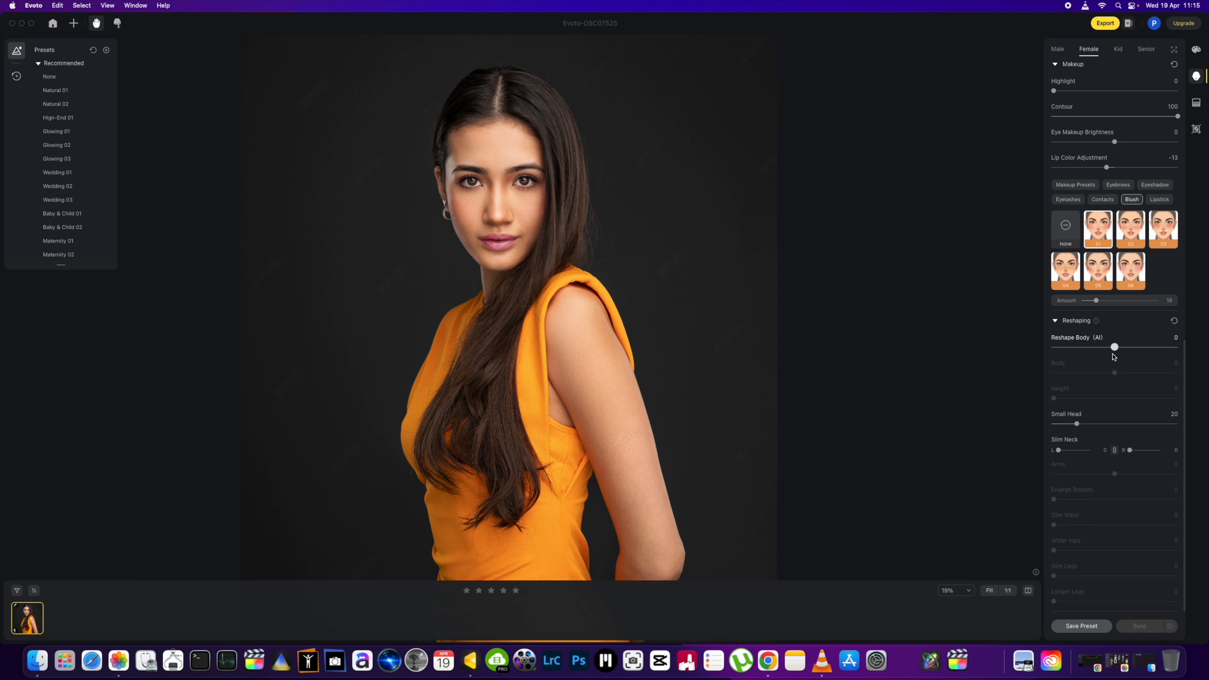
# Step: Set Reshape Body (AI) to -4 and check the effect on the figure
pyautogui.moveTo(1114, 346)
pyautogui.mouseDown()
pyautogui.moveTo(1072, 346)
pyautogui.moveTo(1166, 347)
pyautogui.moveTo(1074, 351)
pyautogui.moveTo(1112, 349)
pyautogui.mouseUp()
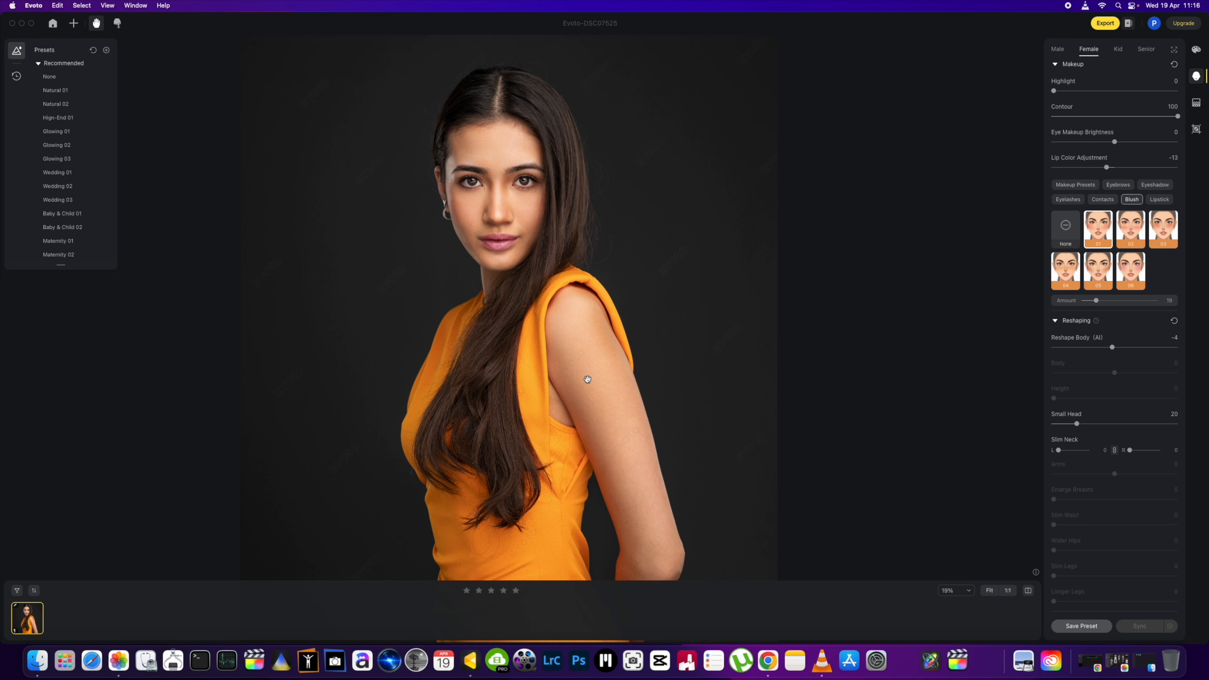
pyautogui.scroll(2, 588, 379)
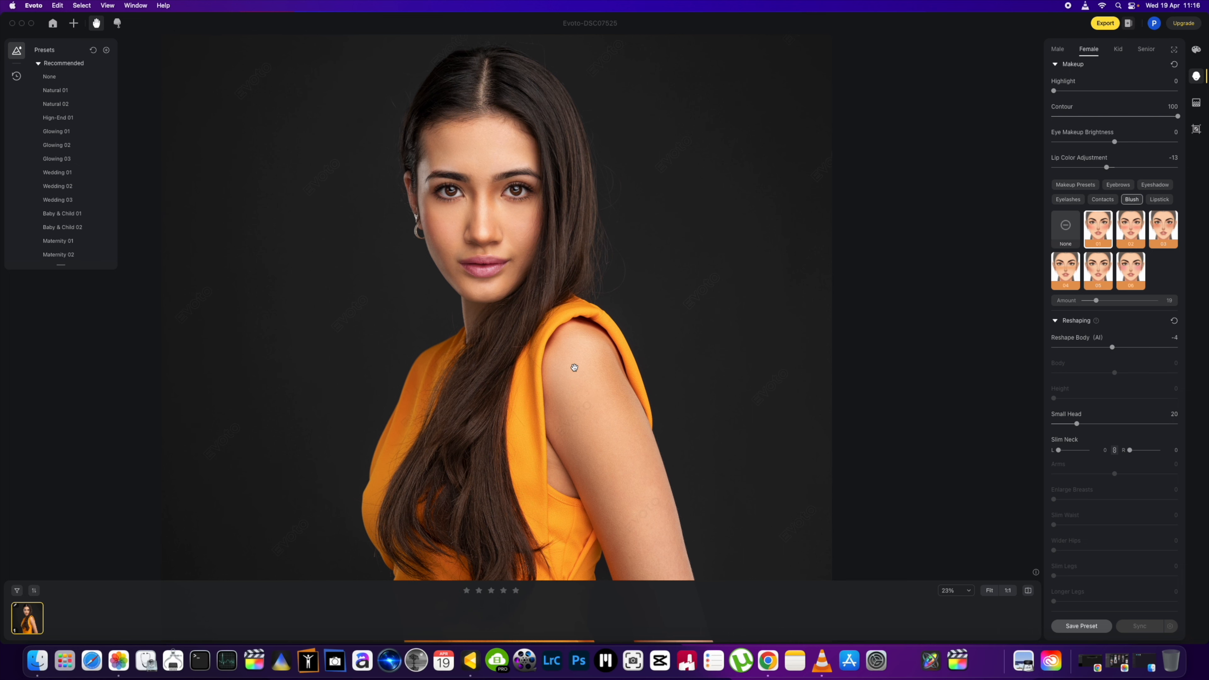
pyautogui.scroll(-2, 574, 367)
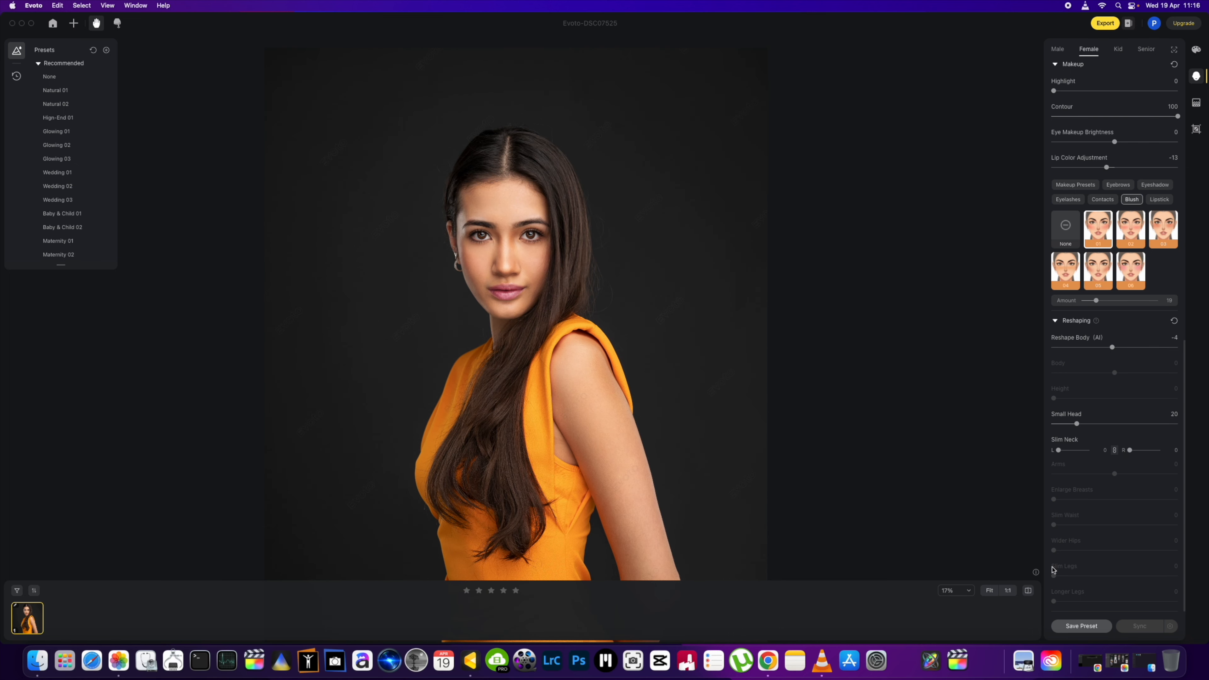
# Step: Compare the reshaped portrait with the original and inspect it at different magnifications
pyautogui.click(1028, 591)
pyautogui.click(1028, 591)
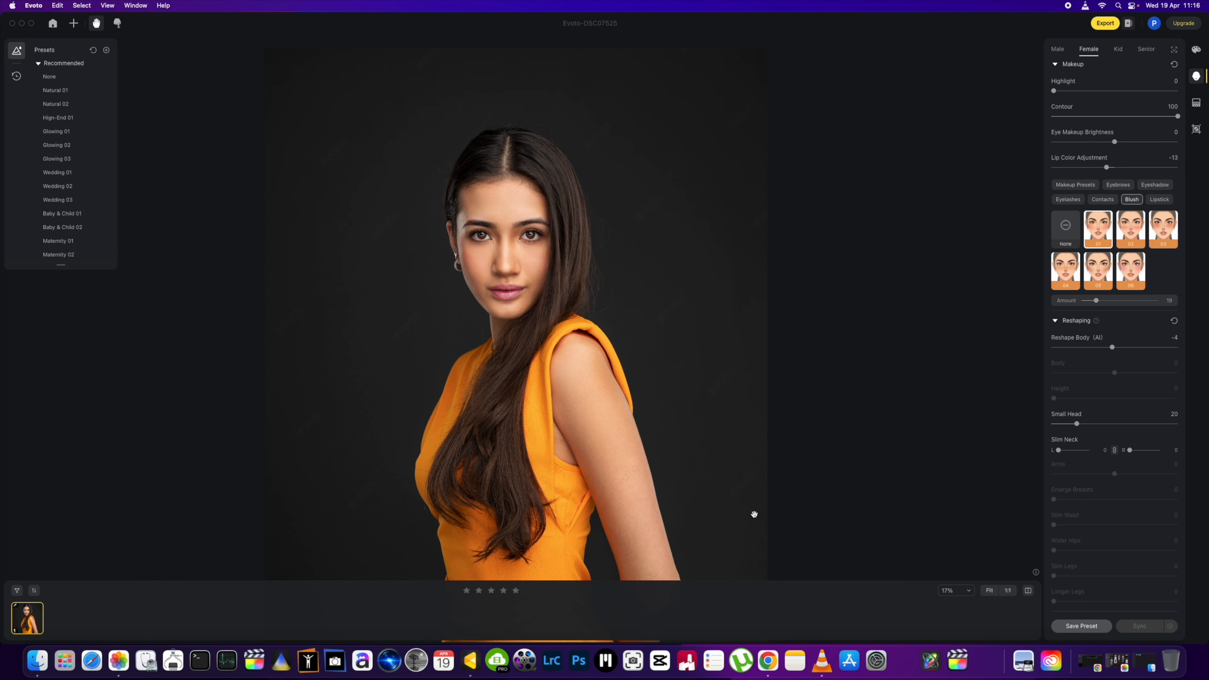
pyautogui.scroll(2, 699, 463)
pyautogui.scroll(-3, 699, 463)
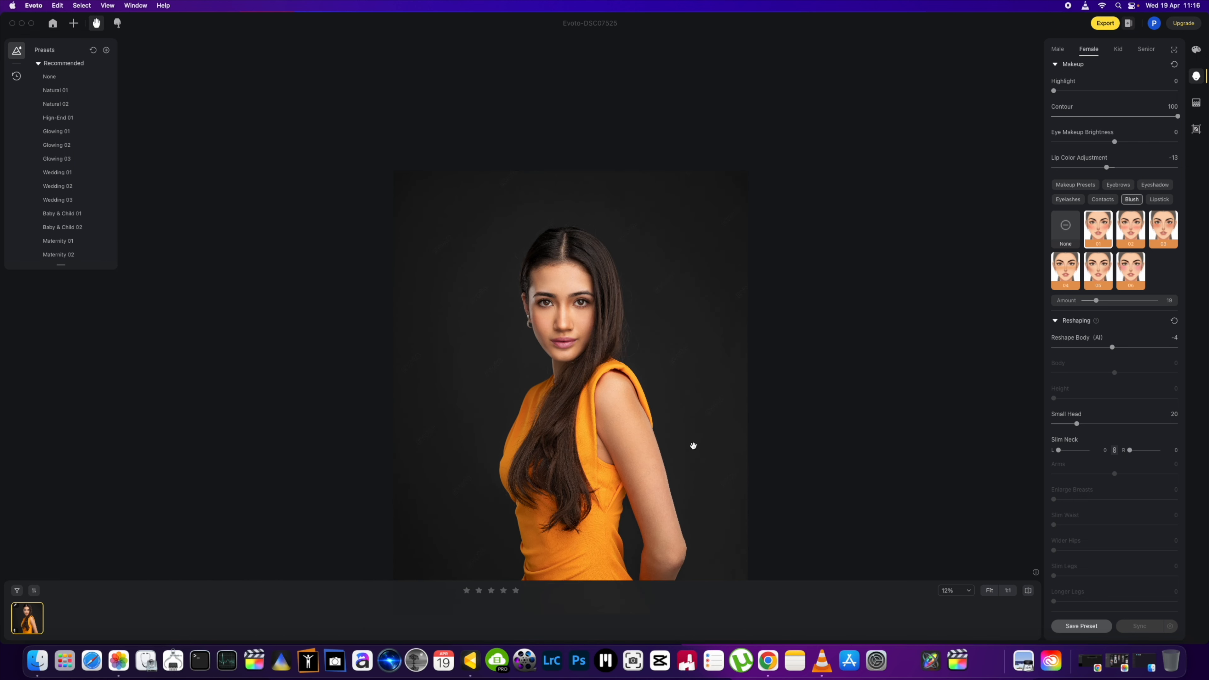
pyautogui.scroll(2, 697, 459)
pyautogui.scroll(2, 596, 294)
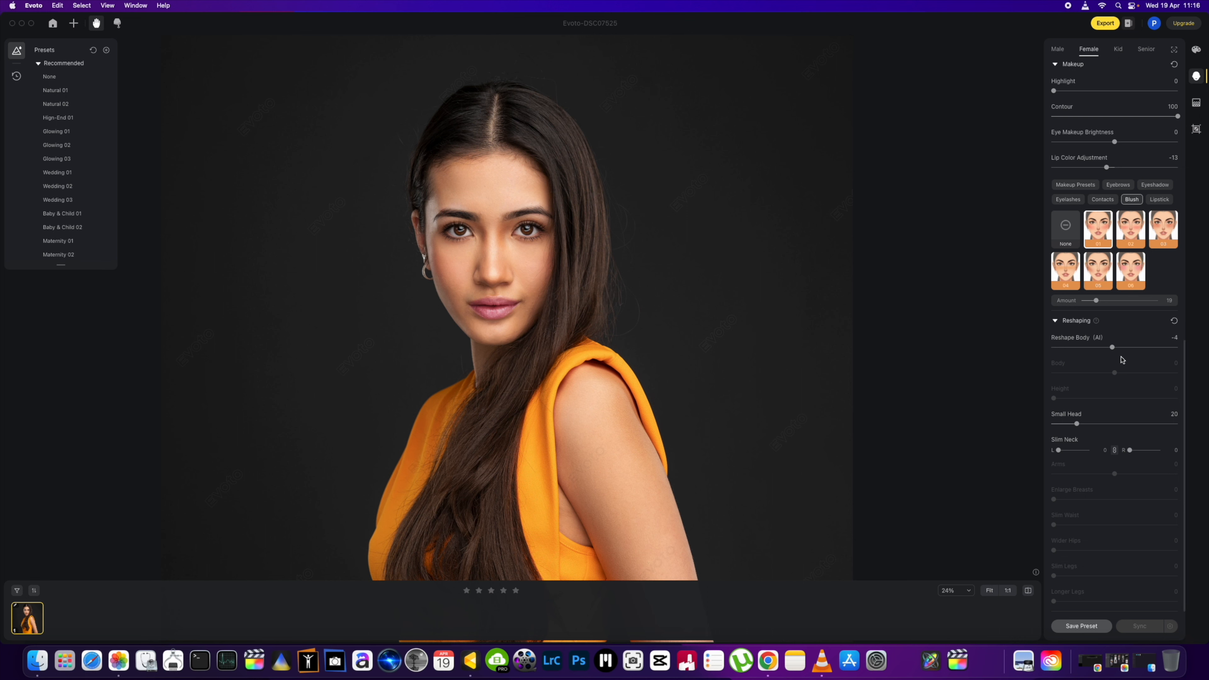
# Step: Return to the Skin Retouching adjustments and examine the skin tone across the whole figure and face
pyautogui.scroll(5, 1118, 312)
pyautogui.scroll(5, 1117, 312)
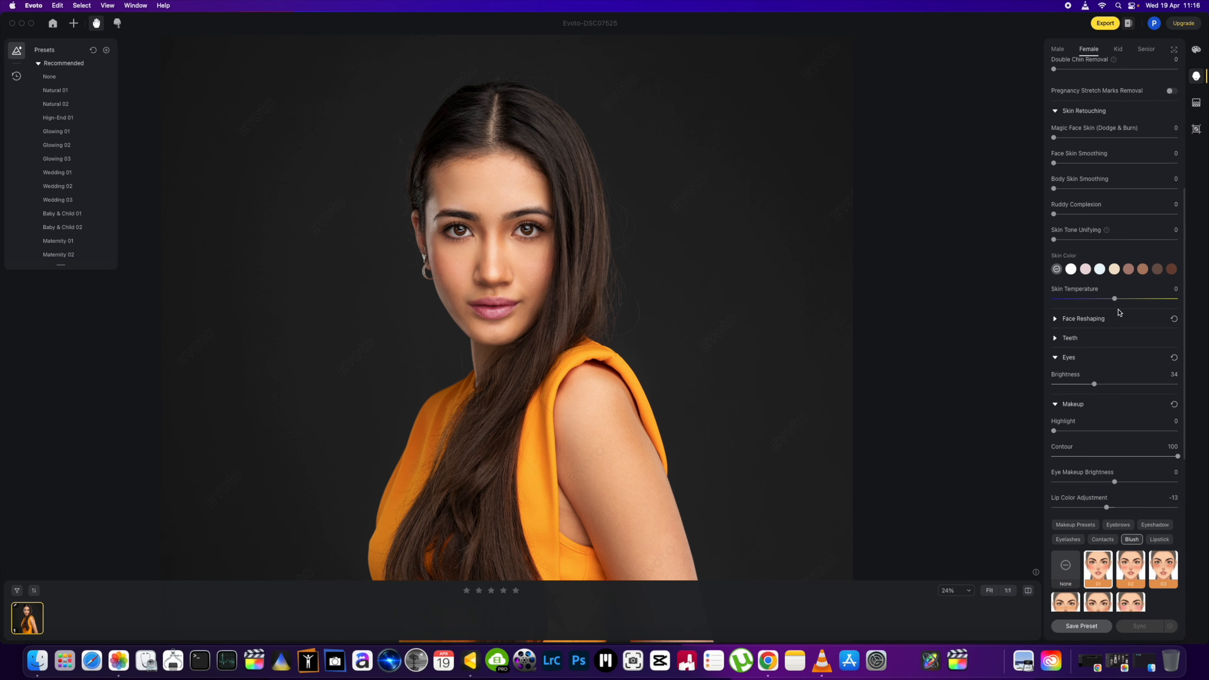
pyautogui.scroll(-2, 1118, 311)
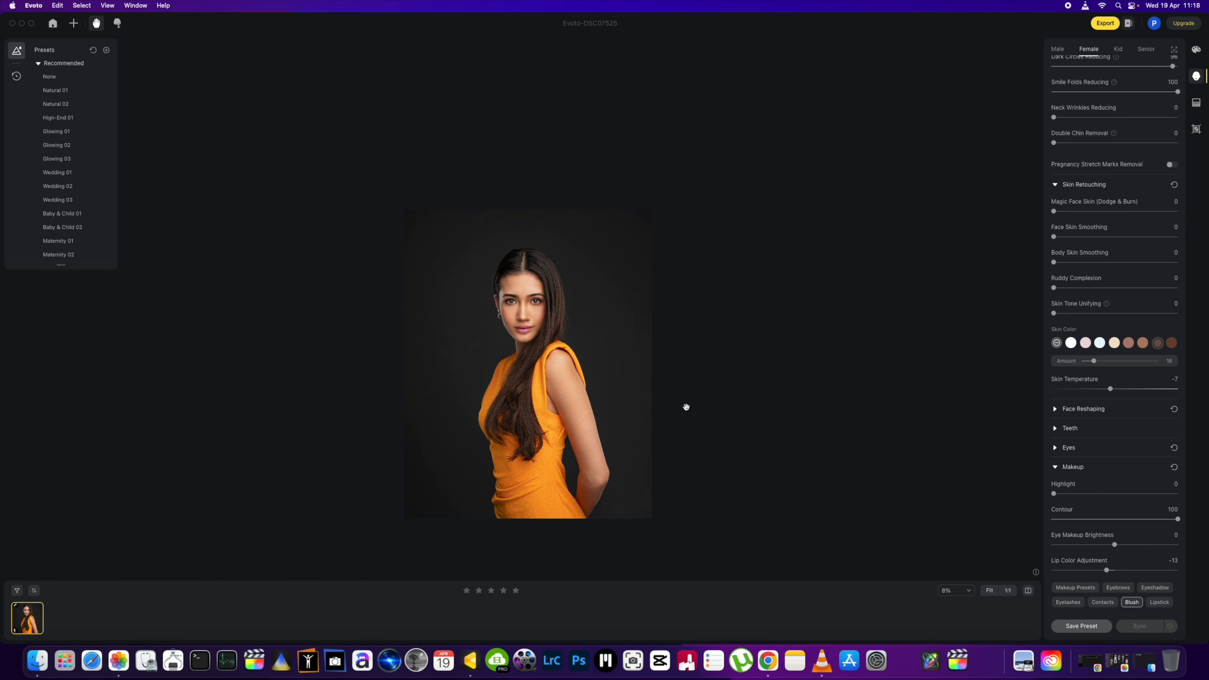
pyautogui.moveTo(551, 410); pyautogui.dragTo(606, 369)
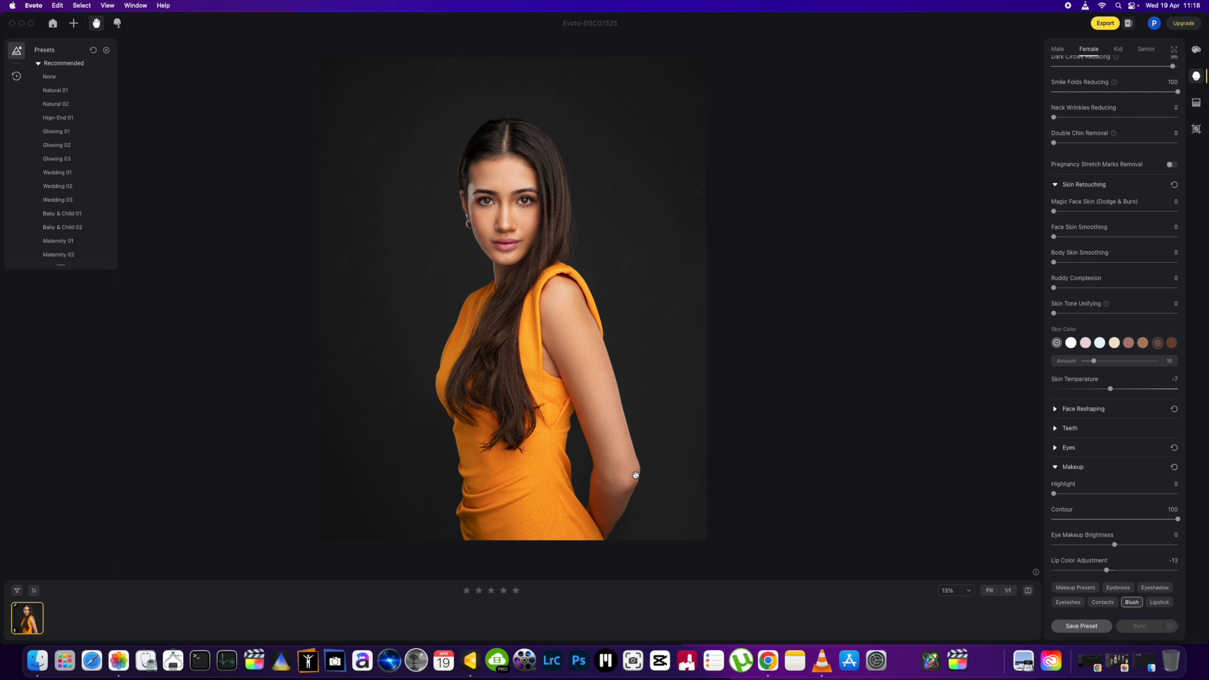
pyautogui.scroll(2, 505, 214)
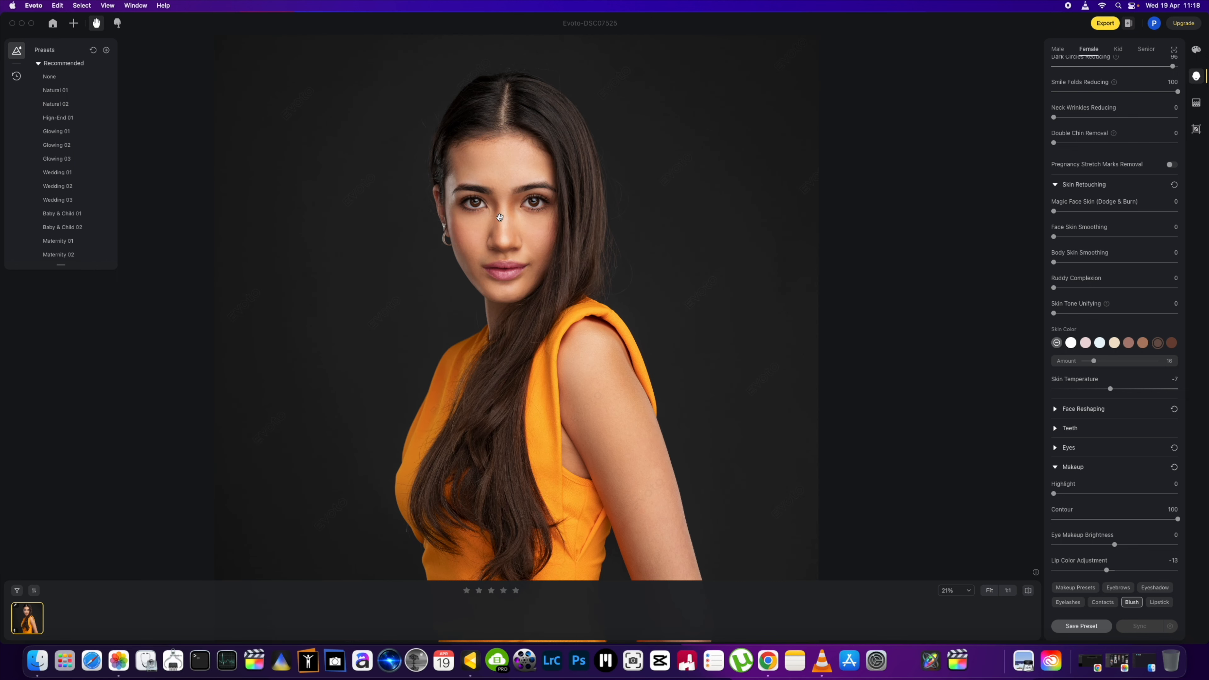
pyautogui.scroll(3, 495, 90)
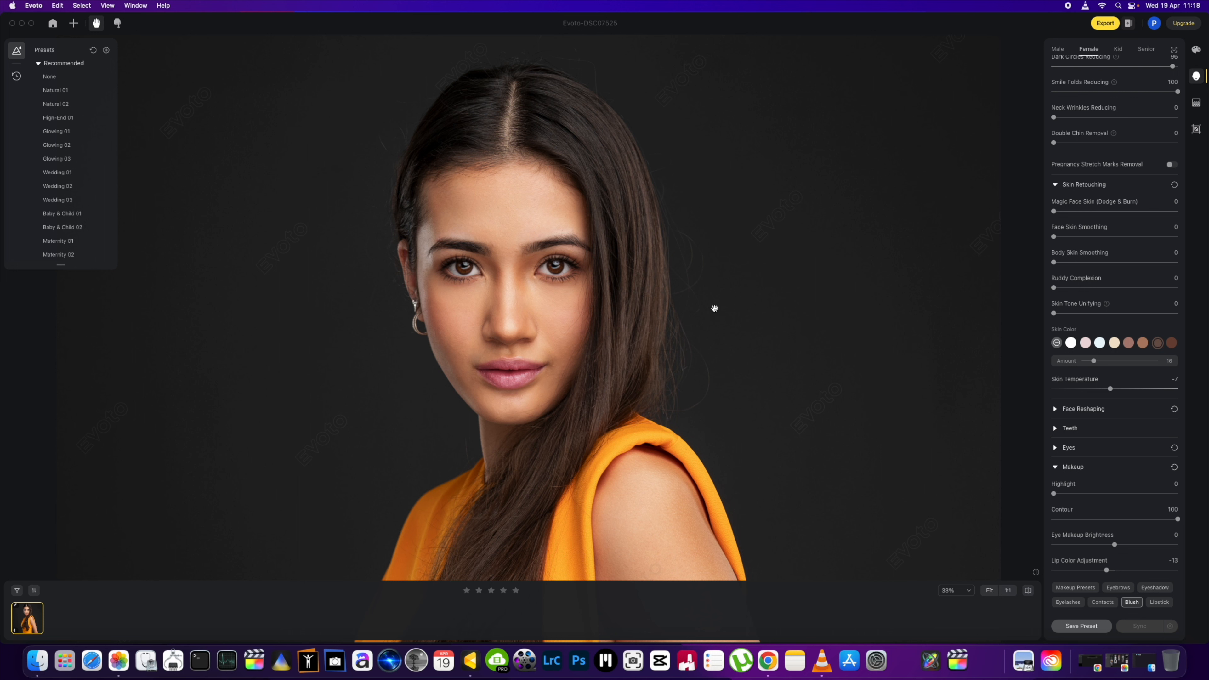
pyautogui.scroll(-2, 629, 241)
pyautogui.scroll(1, 645, 281)
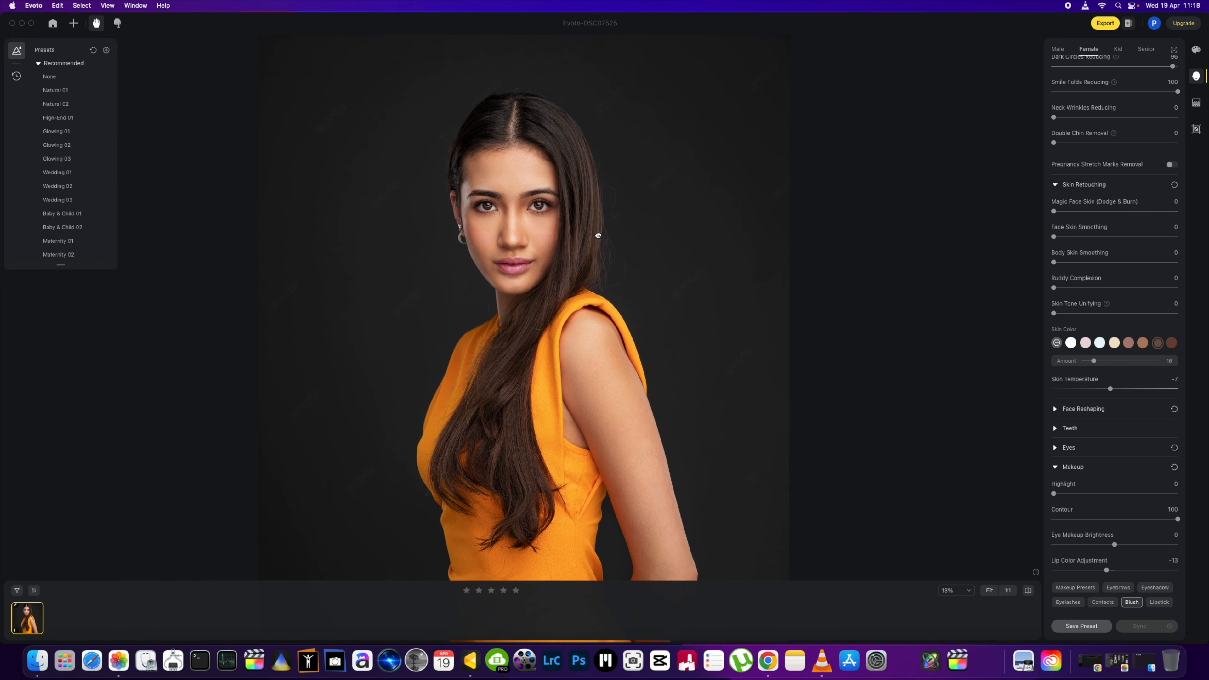
pyautogui.scroll(1, 592, 281)
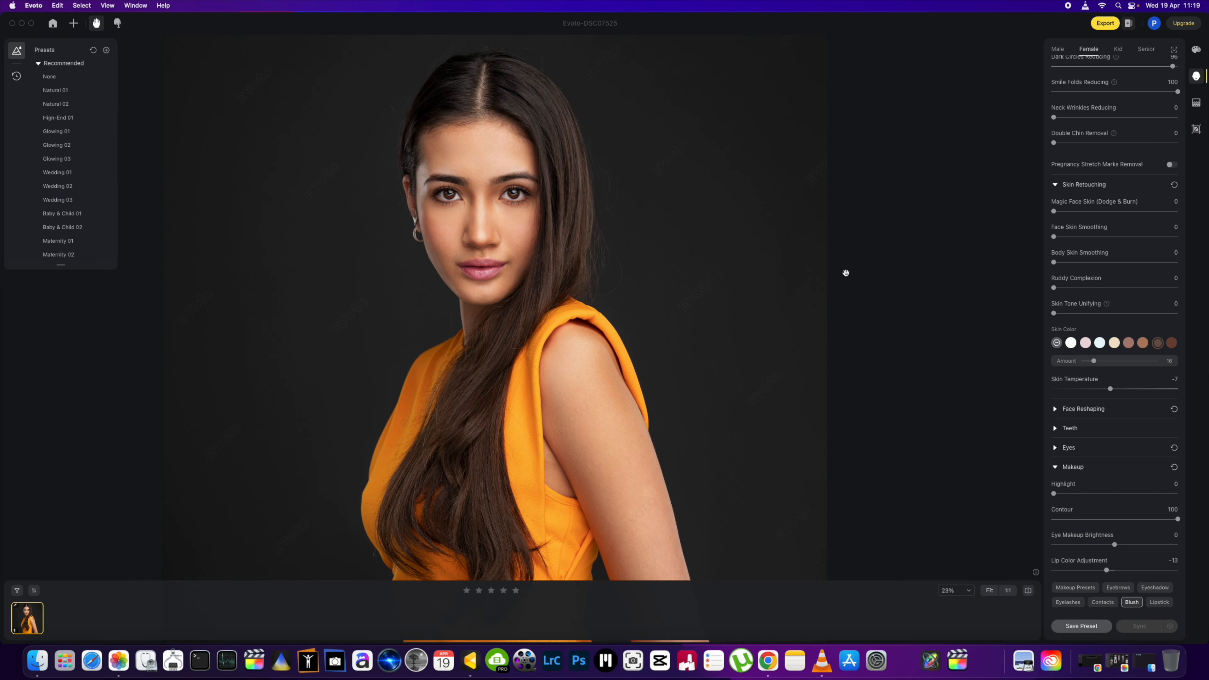
pyautogui.scroll(-1, 615, 304)
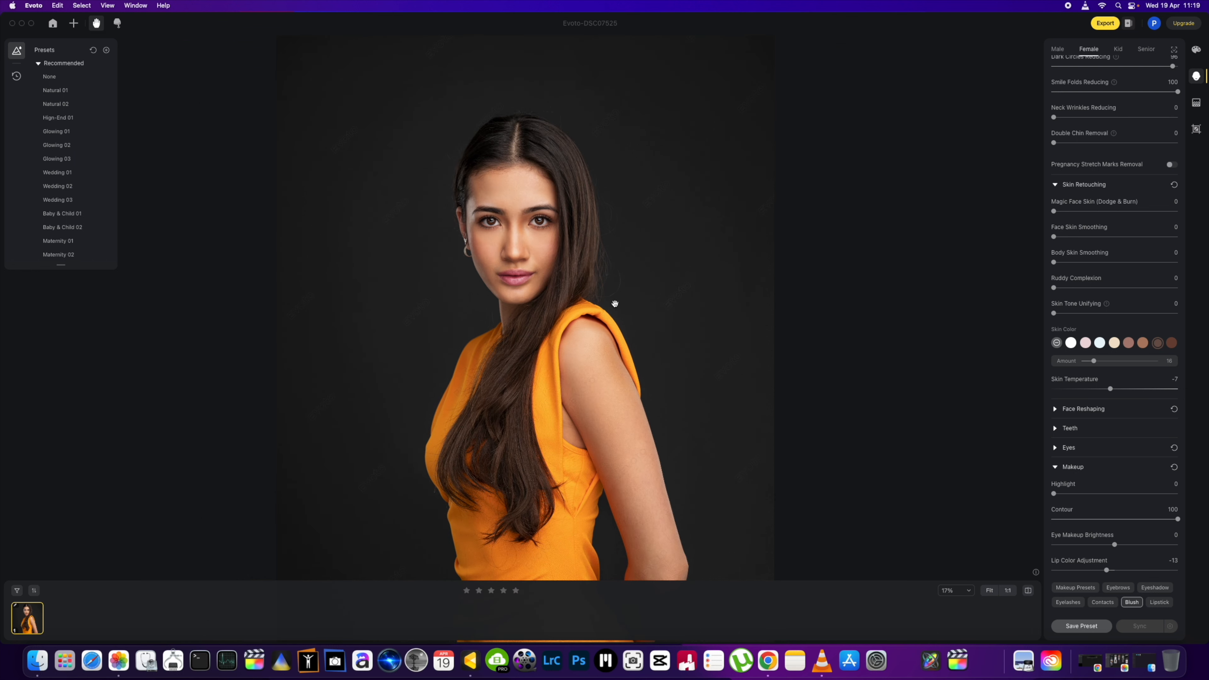
# Step: Browse the full Headshot Backdrop Changer collection, try the blue-to-white gradient and replace the backdrop with Gradient01
pyautogui.click(1196, 103)
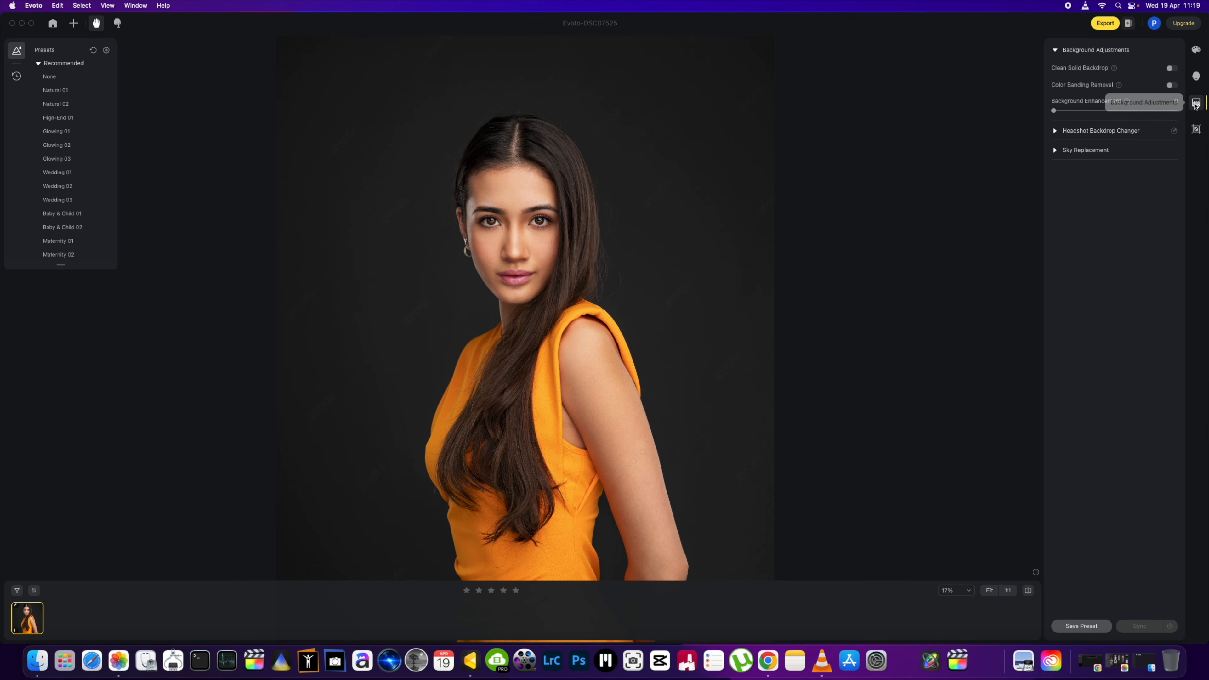
pyautogui.click(1055, 131)
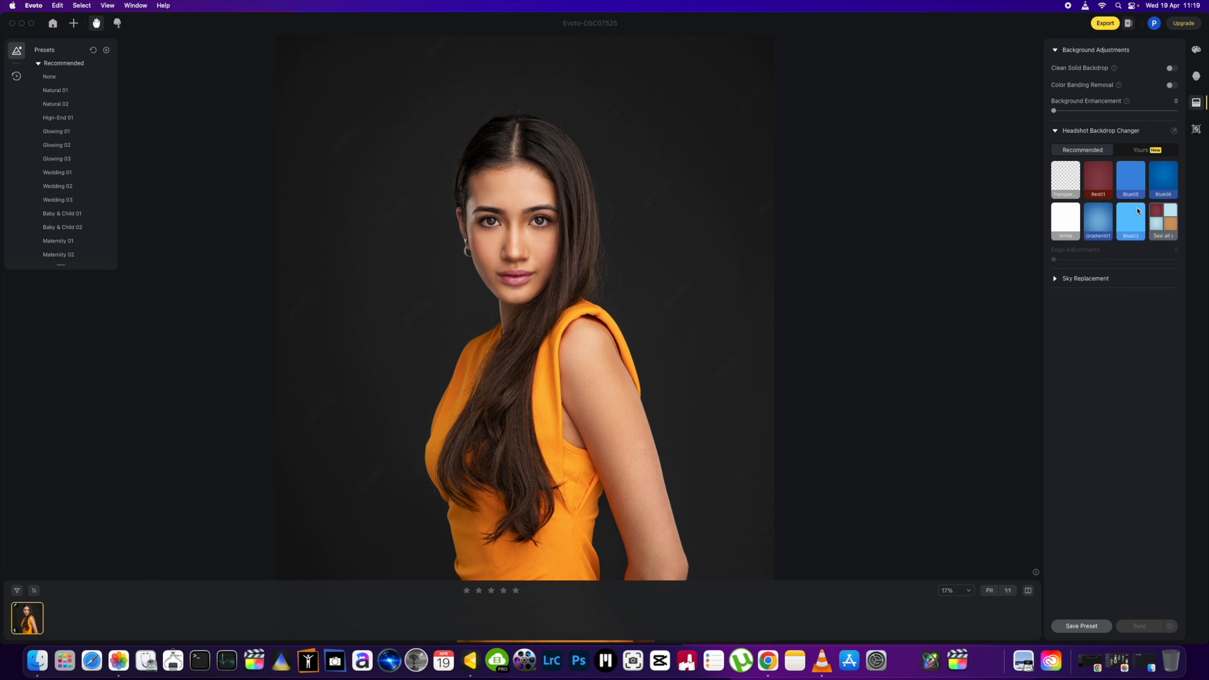
pyautogui.click(1162, 237)
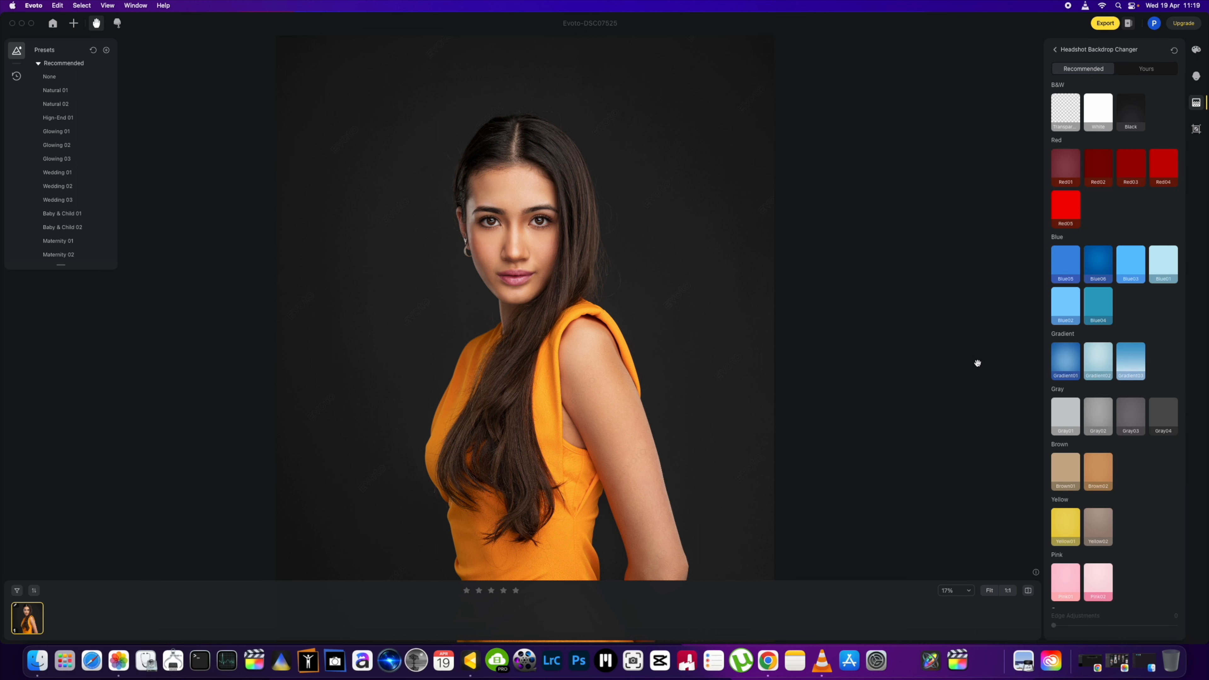
pyautogui.scroll(-3, 1186, 450)
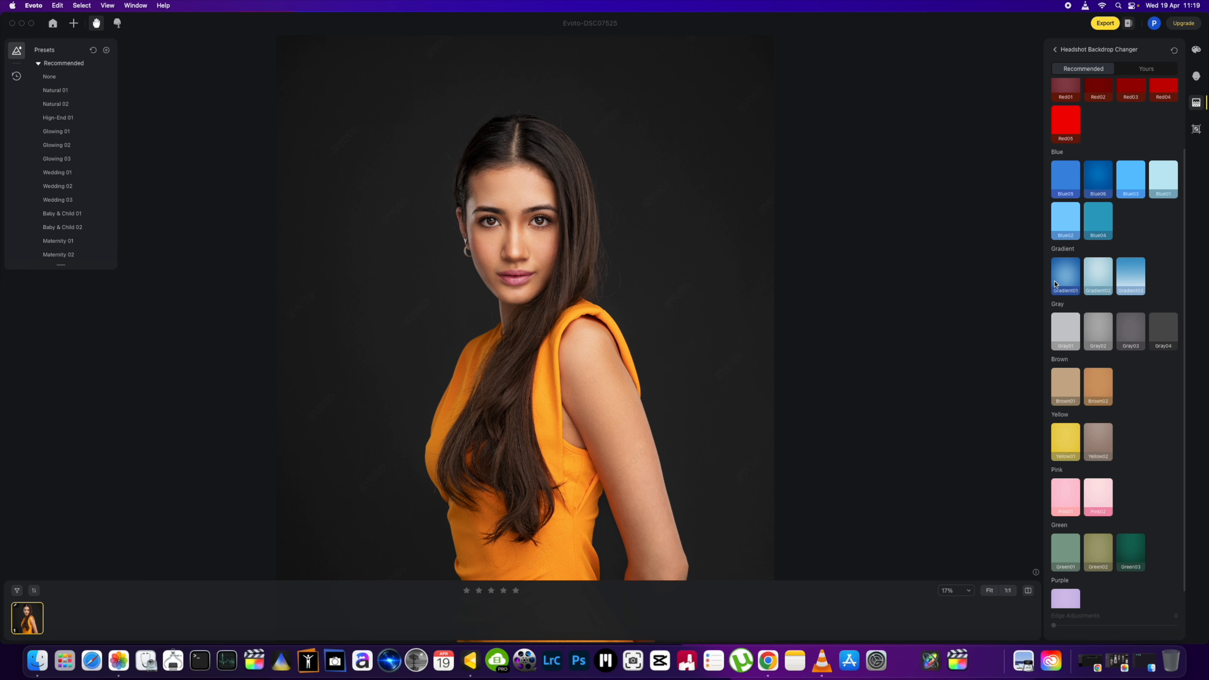
pyautogui.scroll(-1, 1061, 283)
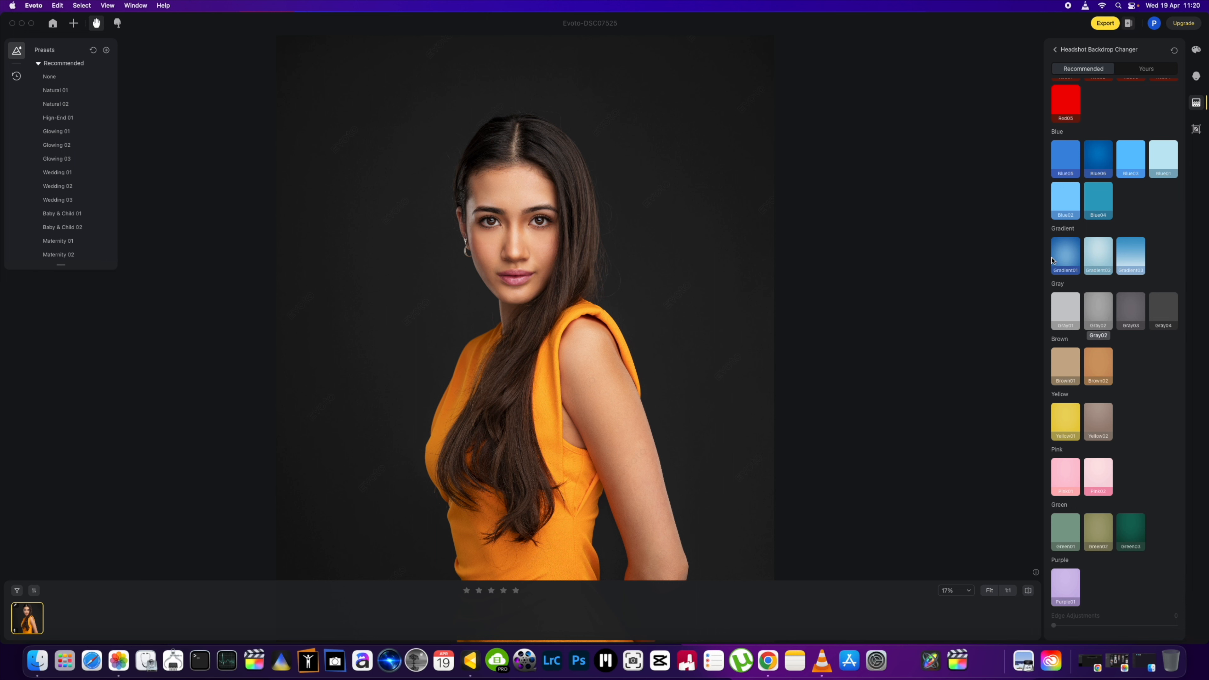
pyautogui.click(1137, 258)
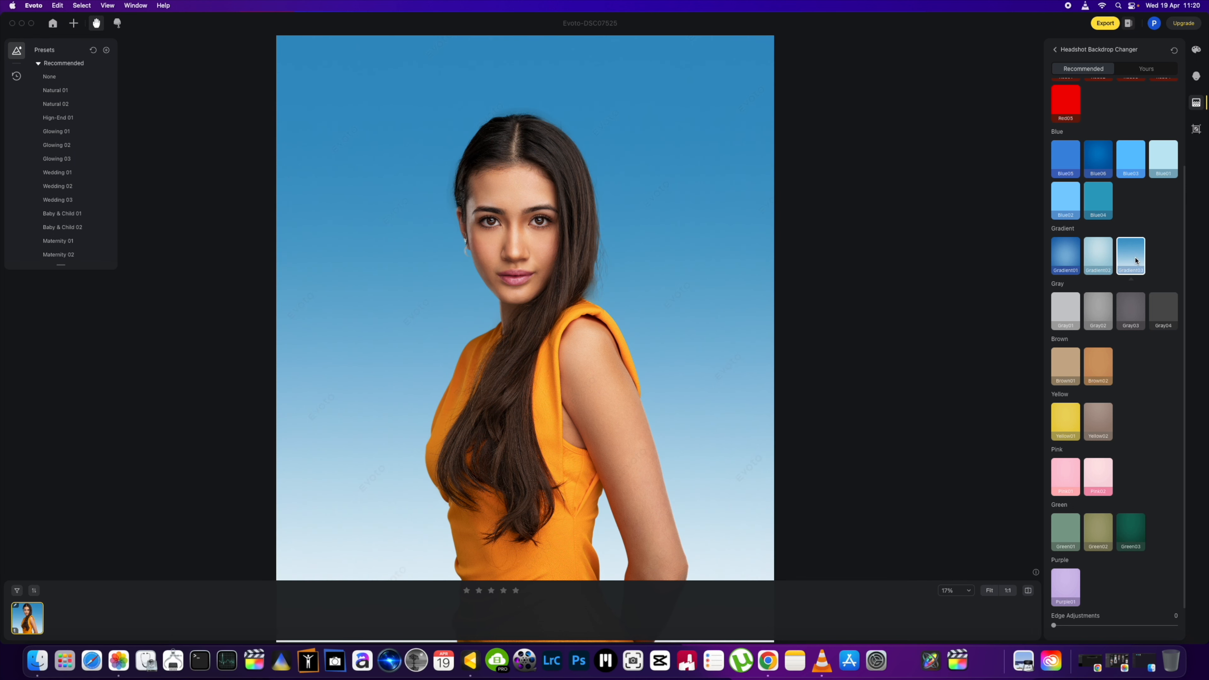
pyautogui.click(1071, 267)
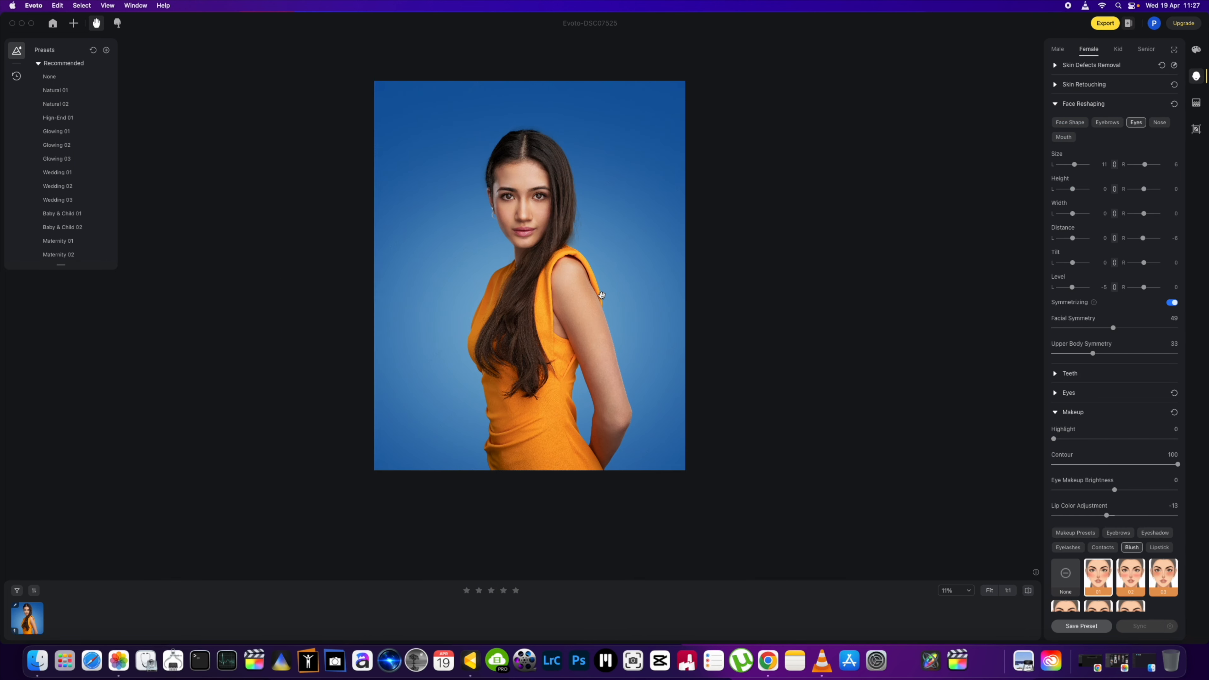
# Step: Compare the whole retouched portrait on the blue backdrop with the original photo
pyautogui.moveTo(612, 294); pyautogui.dragTo(683, 304)
pyautogui.scroll(-3, 683, 304)
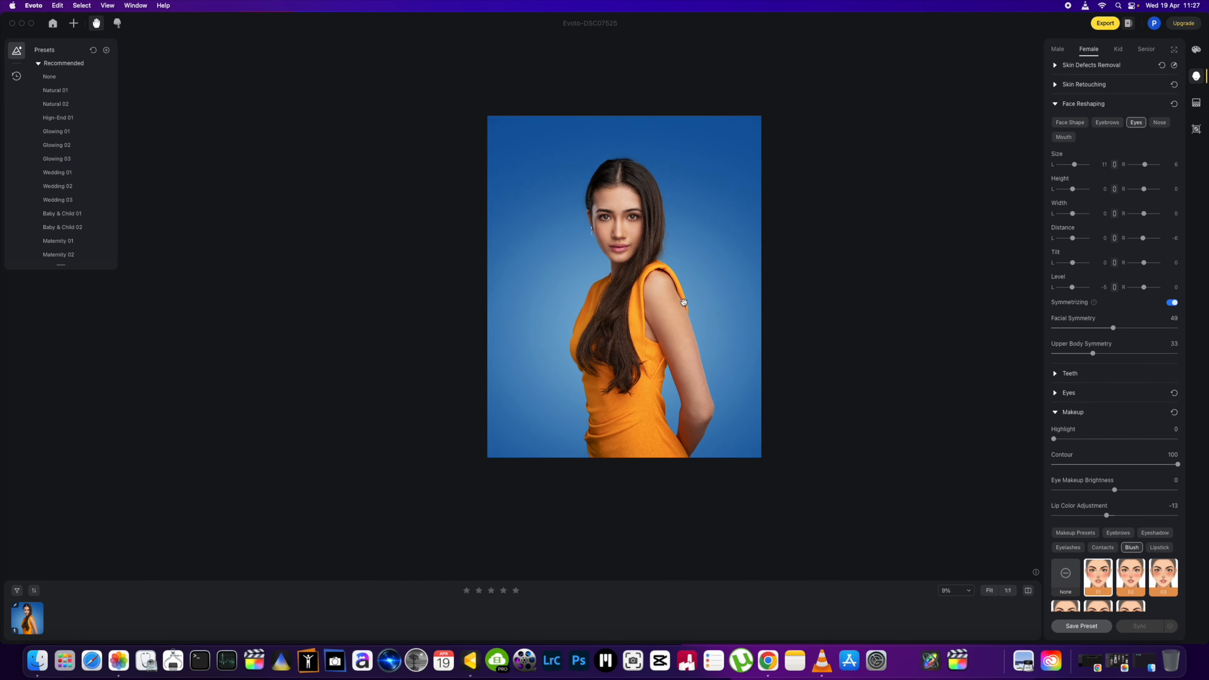
pyautogui.scroll(2, 682, 303)
pyautogui.scroll(-2, 682, 304)
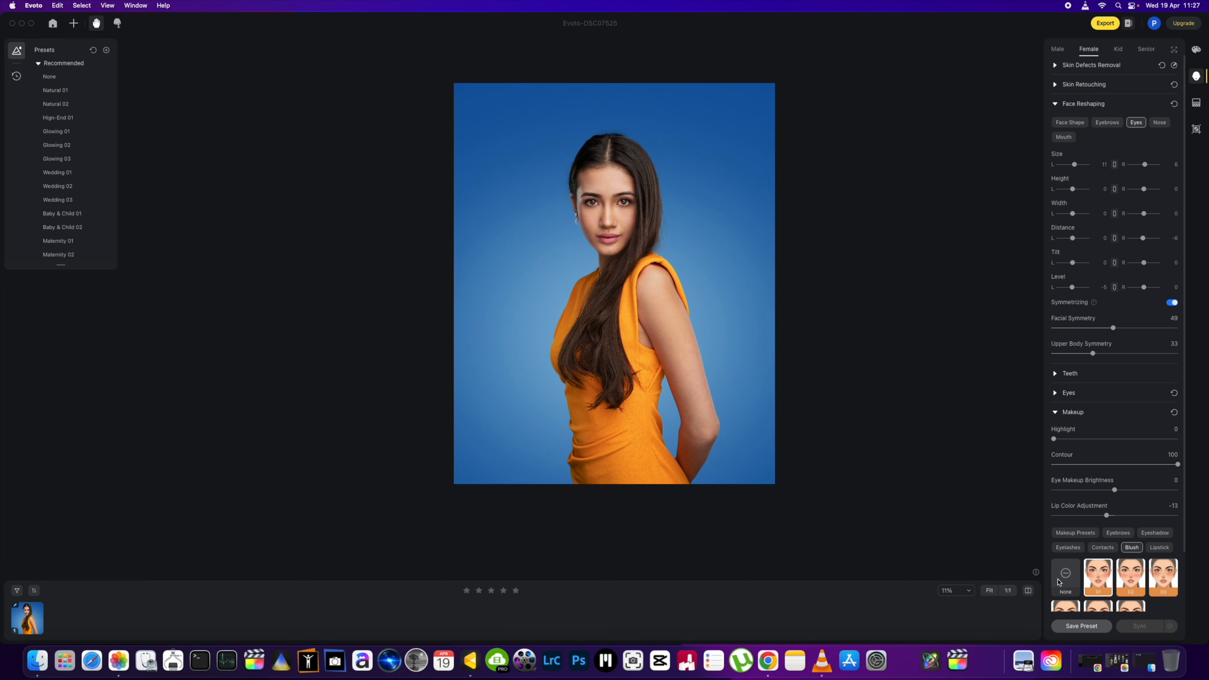
pyautogui.click(1028, 591)
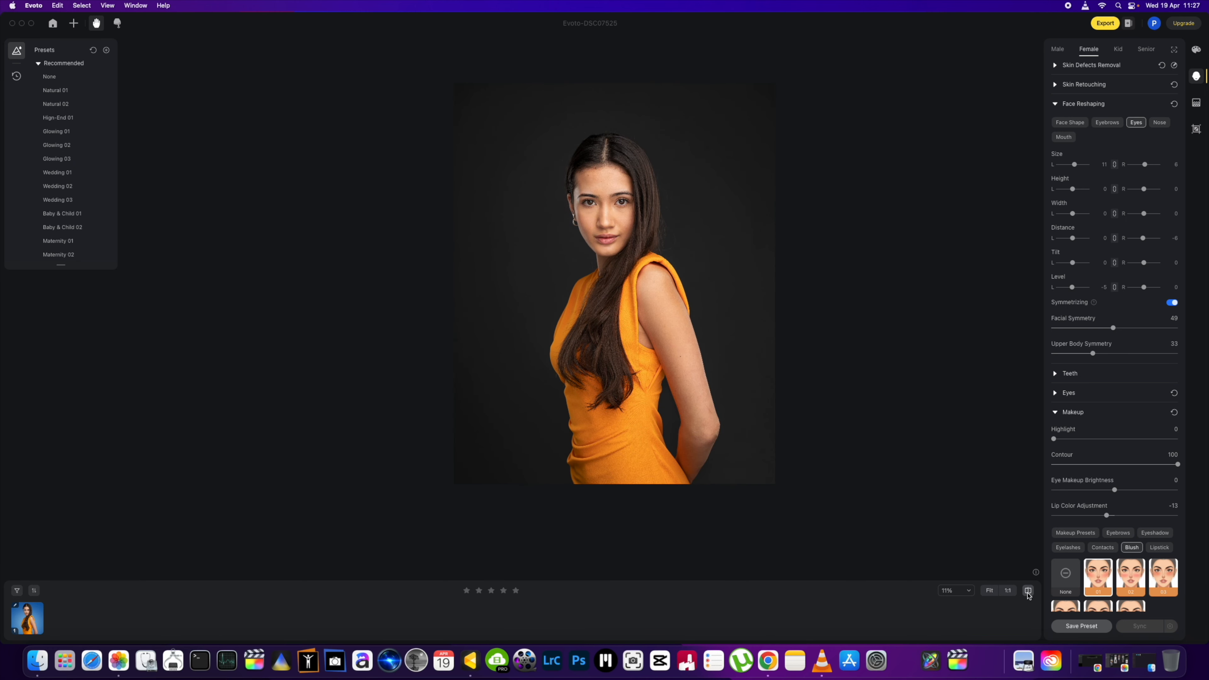
pyautogui.click(1028, 591)
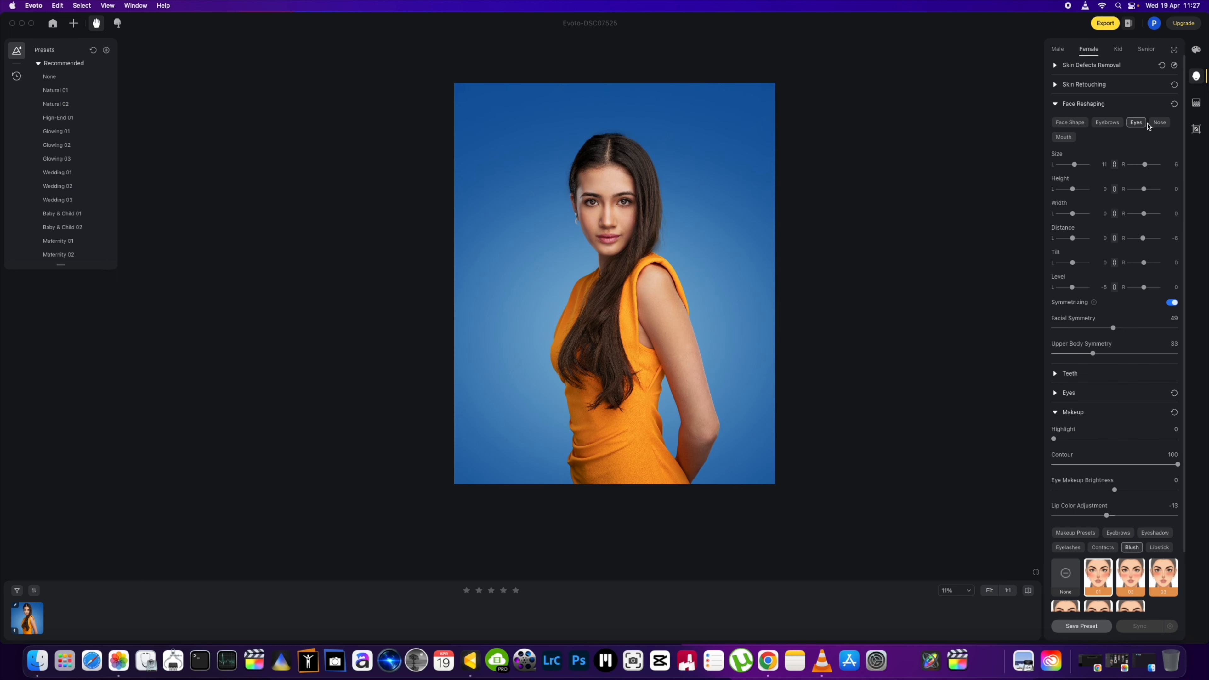
# Step: Reshape the nose with Nose Bridge -43, Width -27 and Size -14, and check the effect on the face and full portrait
pyautogui.click(1159, 123)
pyautogui.scroll(3, 625, 216)
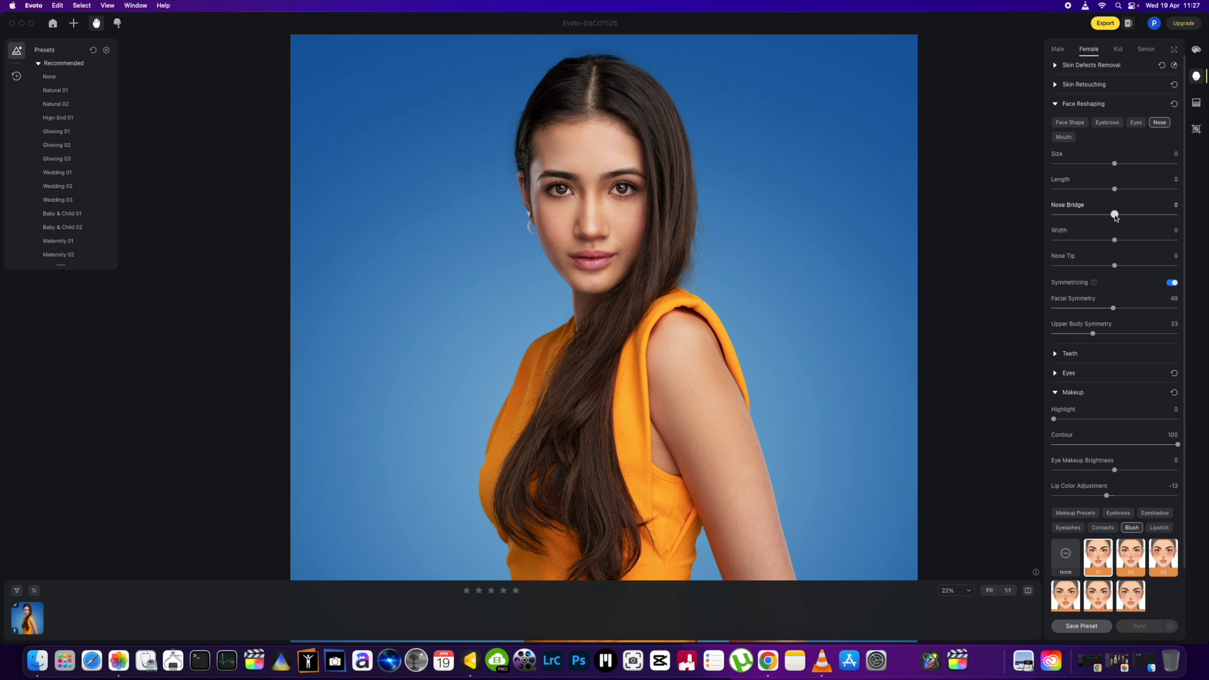
pyautogui.moveTo(1115, 217); pyautogui.dragTo(1097, 241)
pyautogui.click(1114, 240)
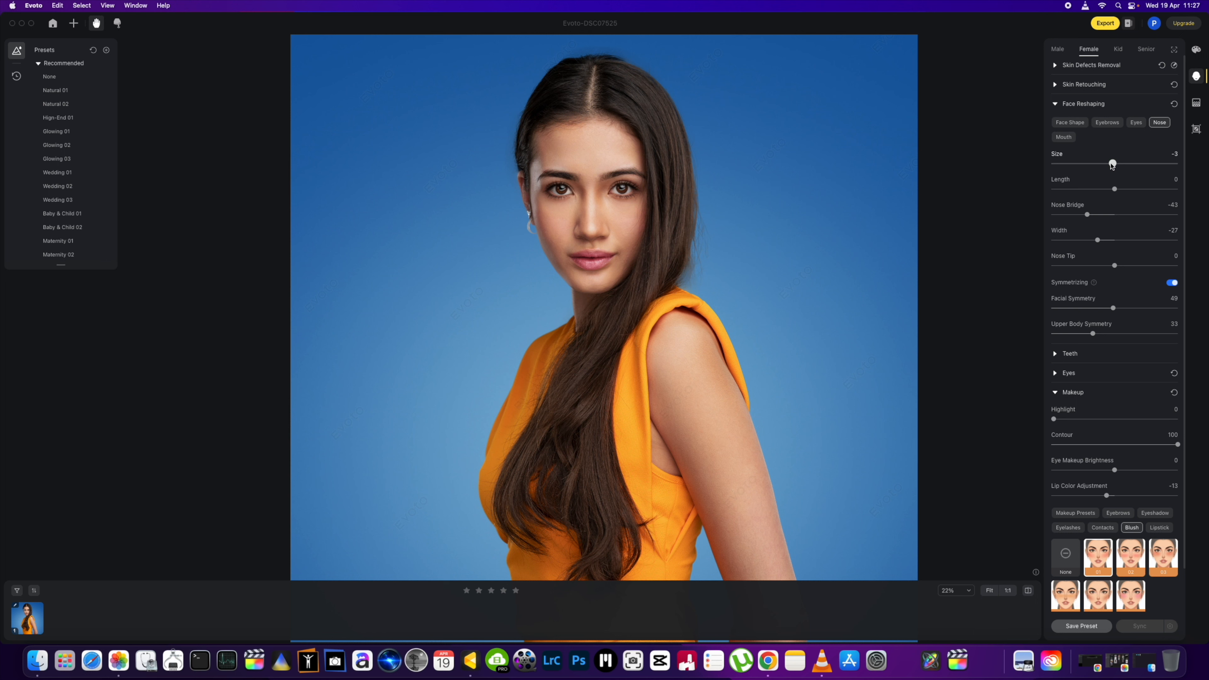
pyautogui.moveTo(1114, 164)
pyautogui.mouseDown()
pyautogui.moveTo(1096, 166)
pyautogui.moveTo(1106, 164)
pyautogui.mouseUp()
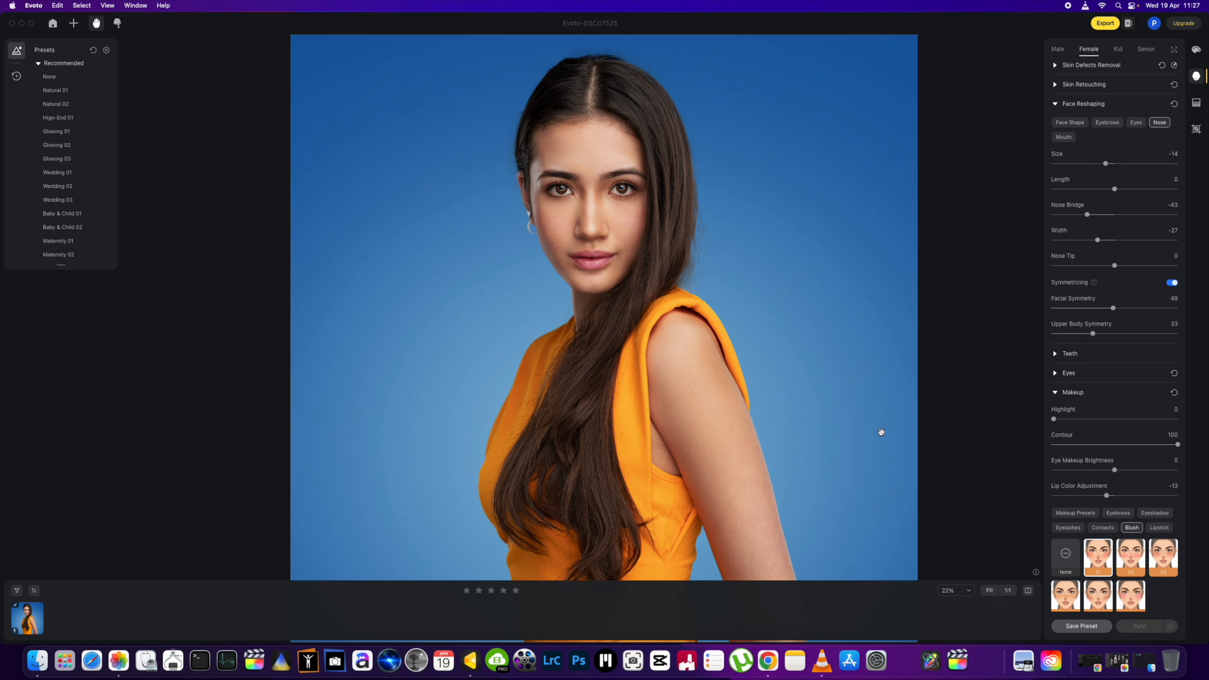
pyautogui.scroll(2, 693, 468)
pyautogui.moveTo(697, 399); pyautogui.dragTo(717, 516)
pyautogui.scroll(-3, 716, 516)
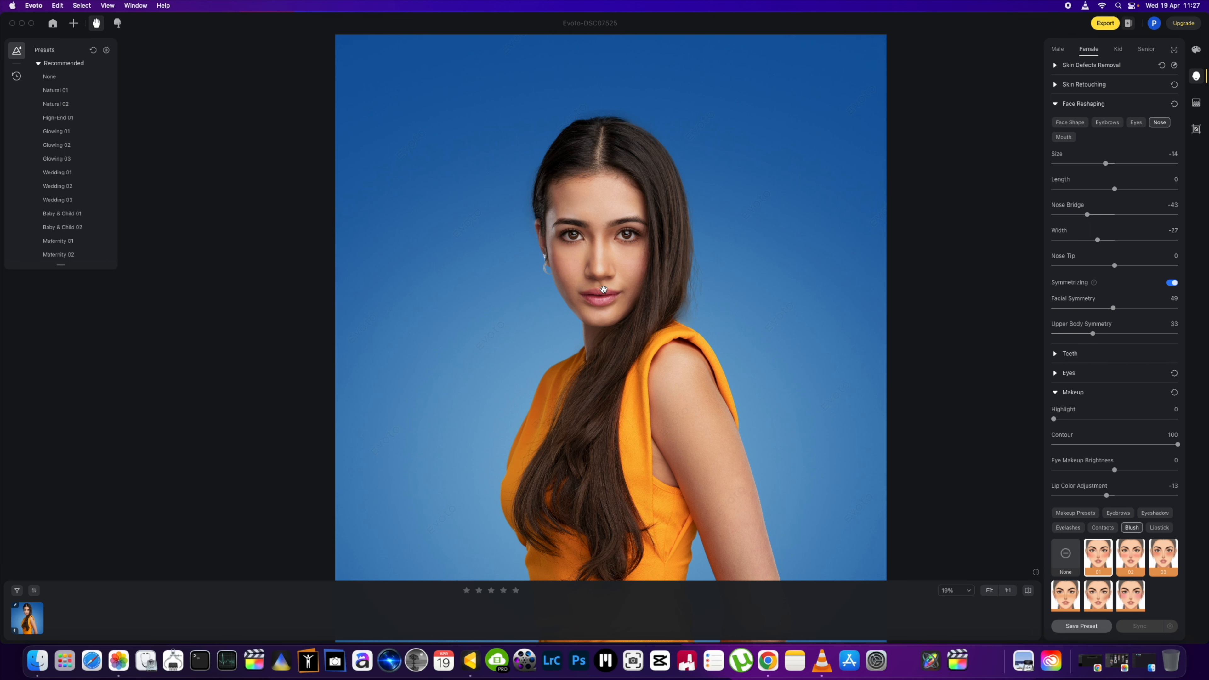
pyautogui.scroll(-2, 604, 290)
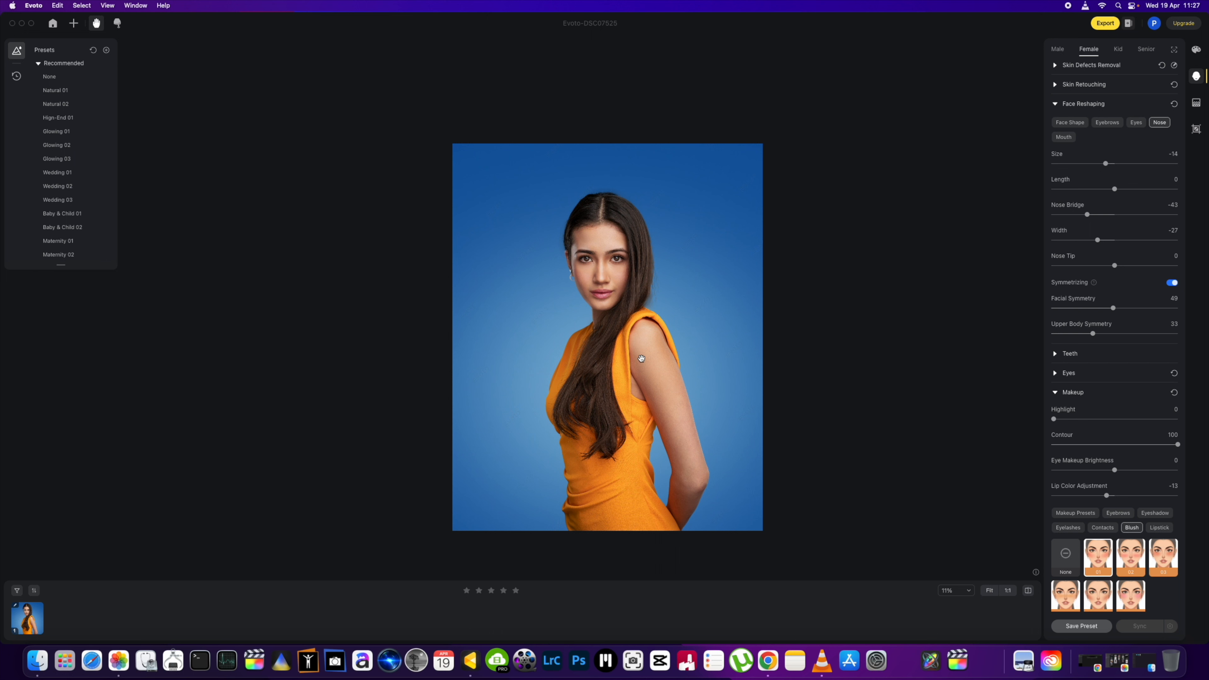